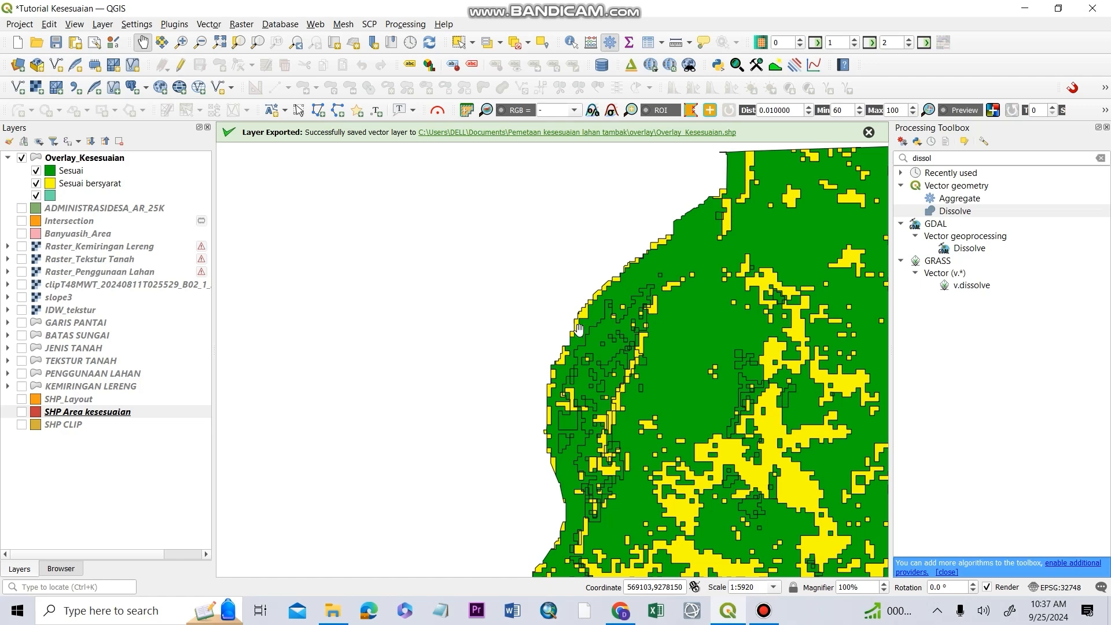
Open the project's existing print layout named layout
left_click_drag(617, 330, 600, 310)
left_click(19, 25)
mouse_move(106, 301)
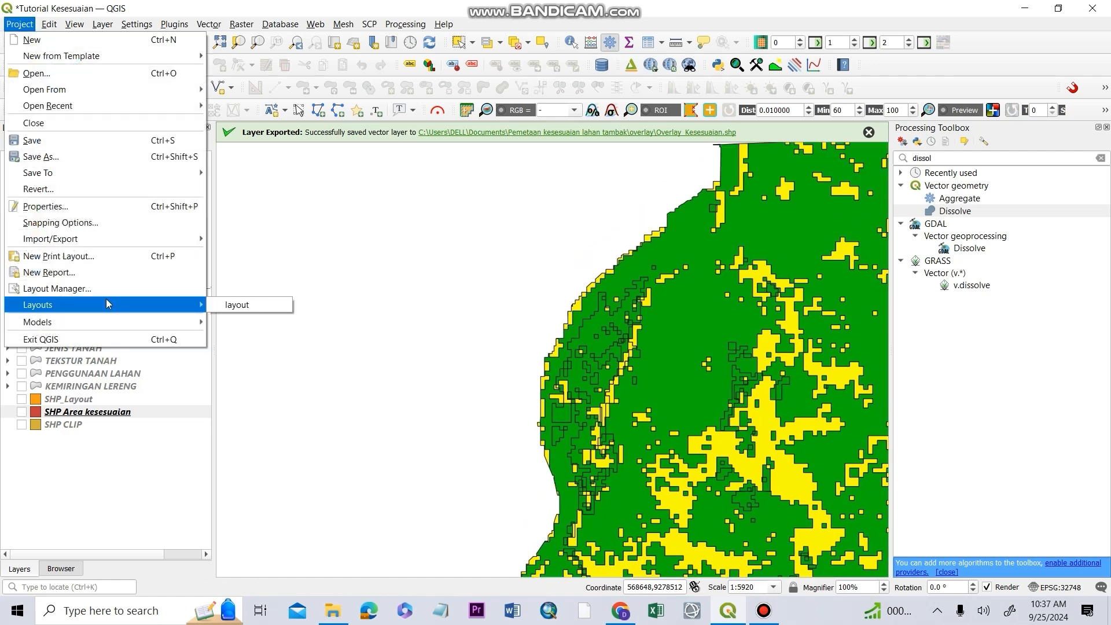
left_click(237, 305)
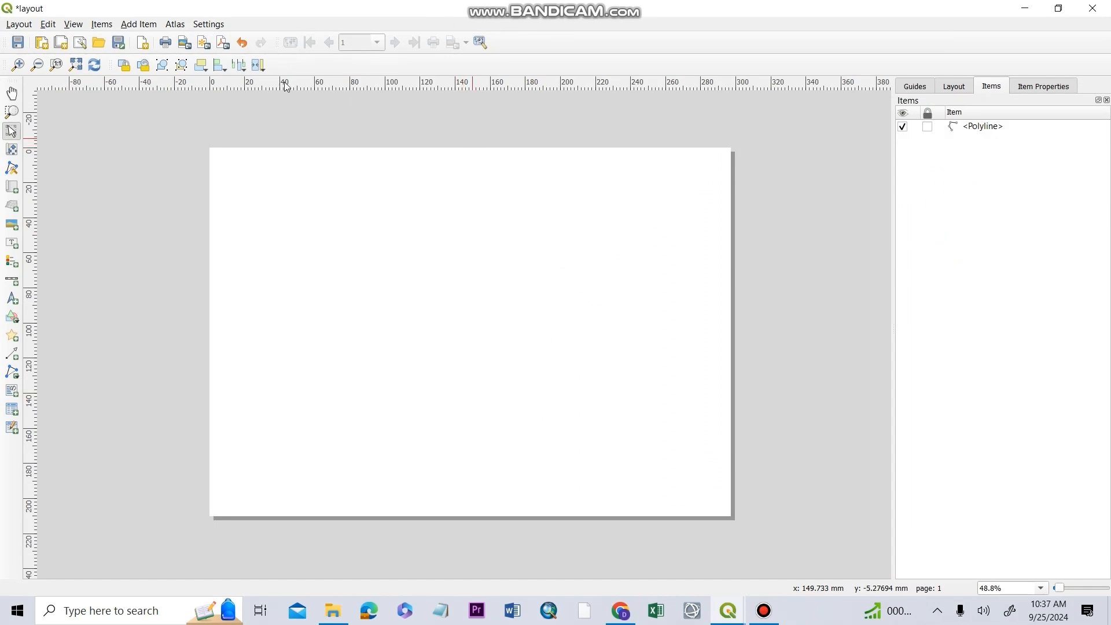
Draw a rectangle just inside the page edges as the outer border of the map sheet
left_click(142, 27)
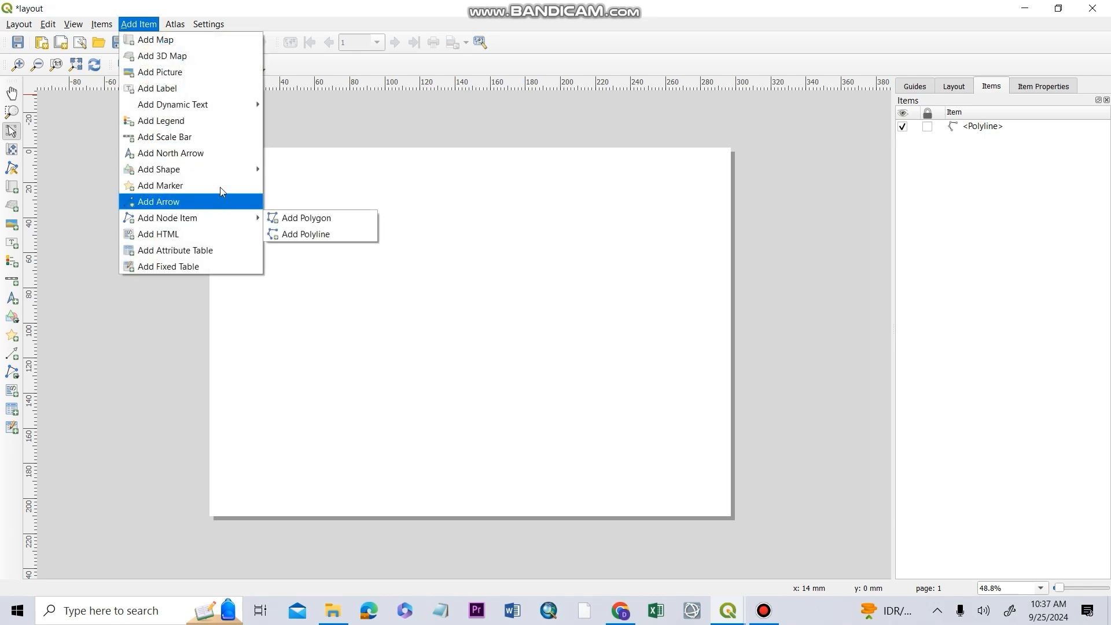
mouse_move(249, 169)
left_click(288, 169)
left_click_drag(218, 157, 722, 507)
left_click(772, 342)
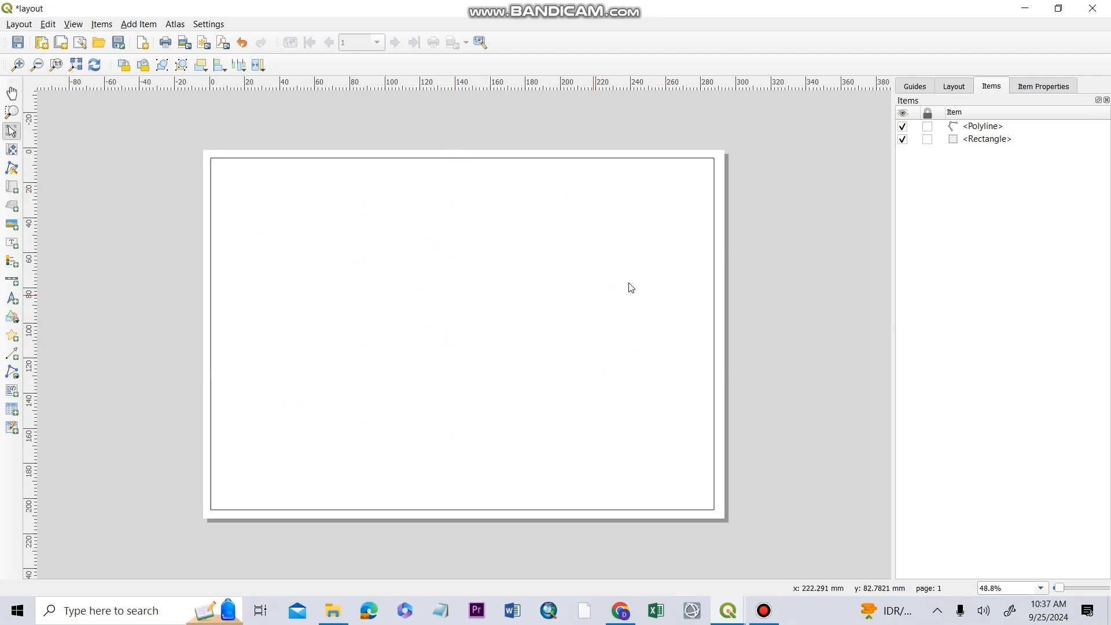
Draw a full-height rectangle along the right side of the border as the information column, aligned with the border edges
left_click(139, 25)
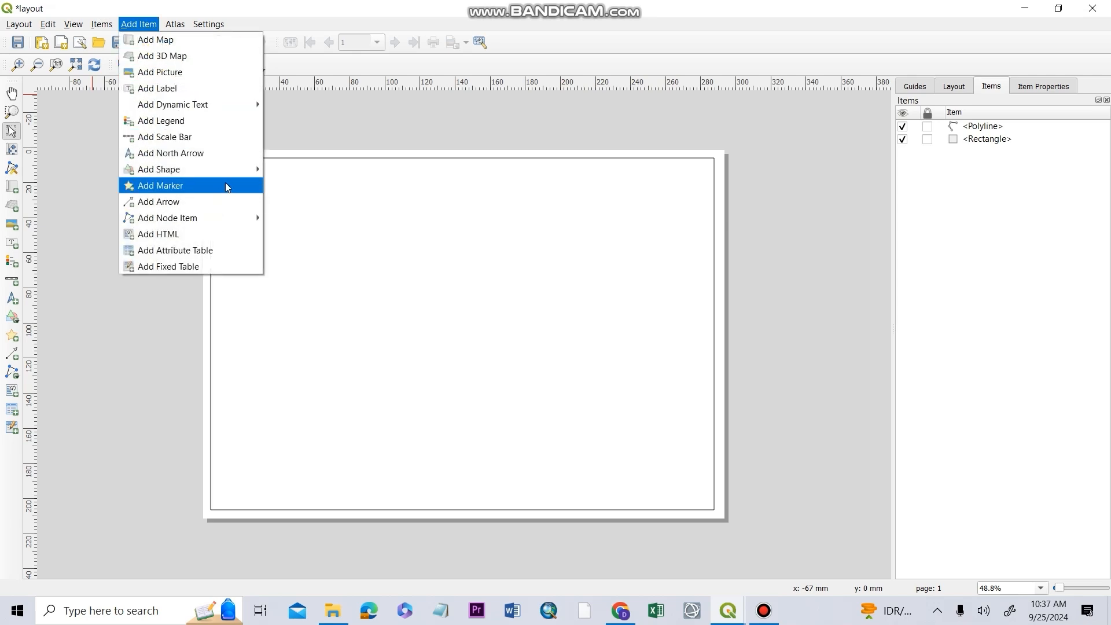
mouse_move(231, 170)
left_click(316, 169)
left_click_drag(579, 160, 714, 509)
mouse_move(585, 332)
left_mouse_down()
mouse_move(570, 334)
mouse_move(579, 338)
left_mouse_up()
left_click(770, 313)
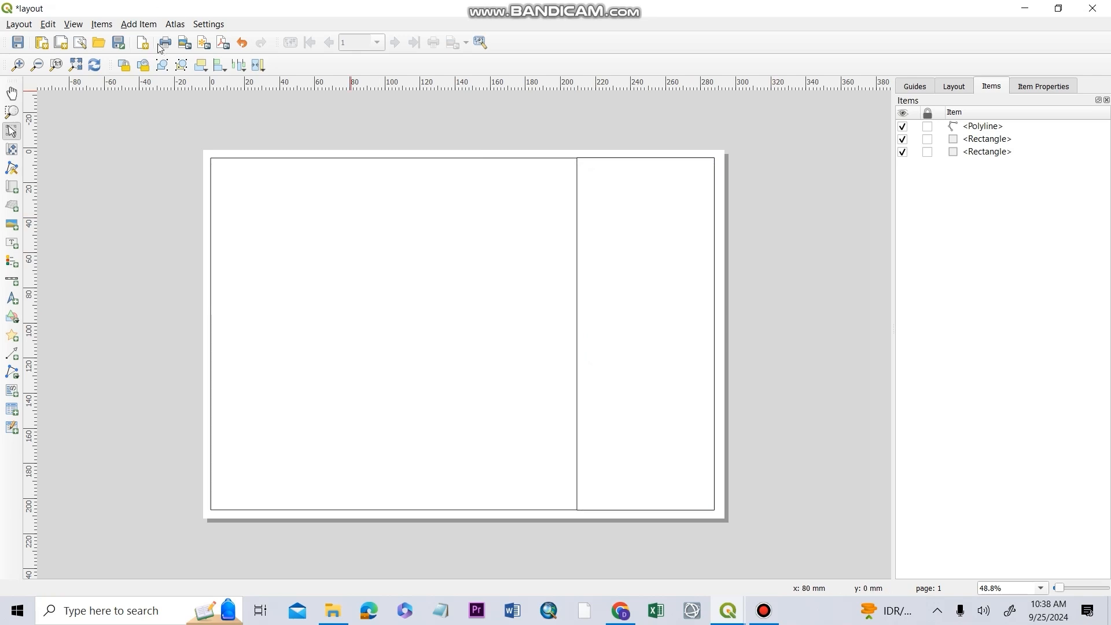
Draw a header rectangle across the top of the information column and snap it to the column's edges
left_click(140, 25)
mouse_move(249, 169)
left_click(295, 175)
mouse_move(581, 162)
left_mouse_down()
mouse_move(661, 216)
mouse_move(702, 223)
mouse_move(715, 201)
left_mouse_up()
left_click_drag(583, 179, 578, 181)
left_click_drag(645, 164, 645, 159)
left_click(621, 199)
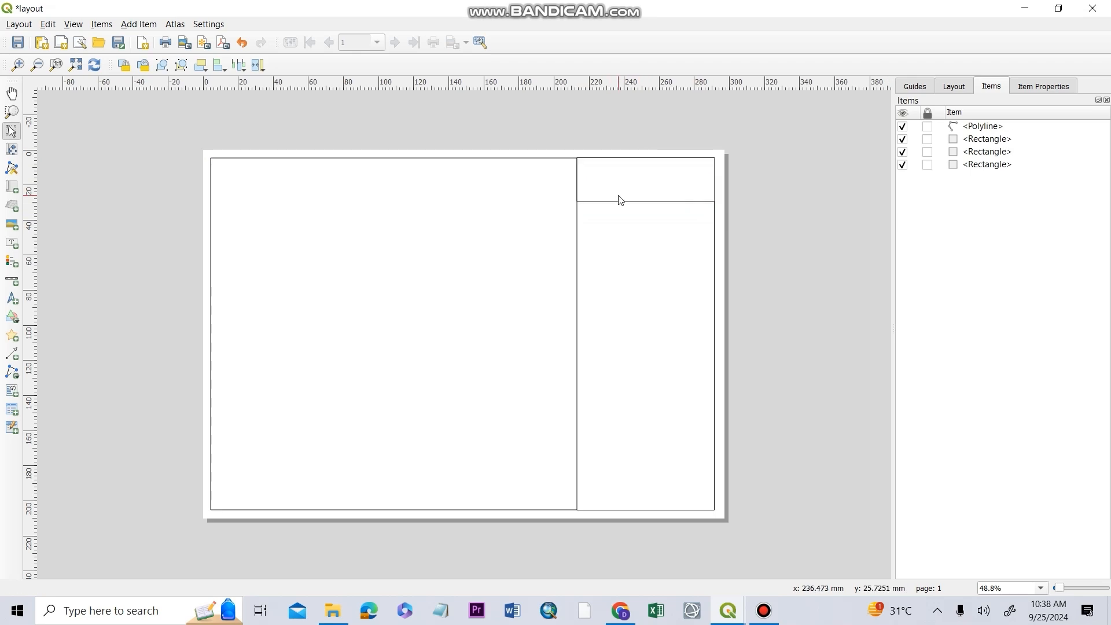
Copy and paste the header rectangle, fitting a box about half the column's width directly beneath the header's left half
left_click(623, 200)
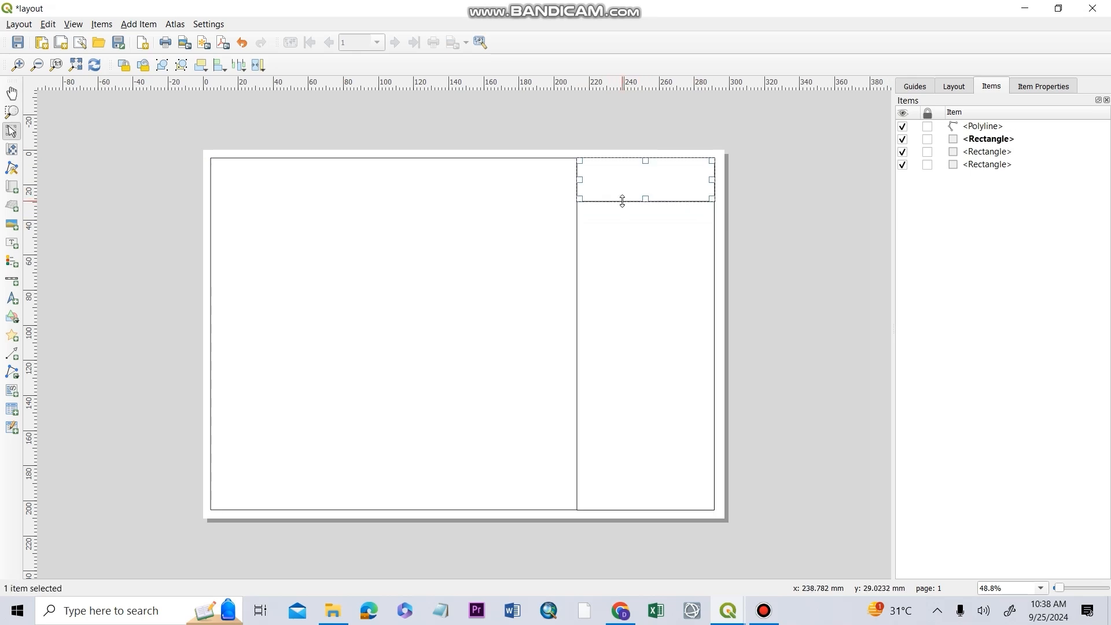
key("ctrl+c")
key("ctrl+v")
left_click_drag(645, 224, 601, 226)
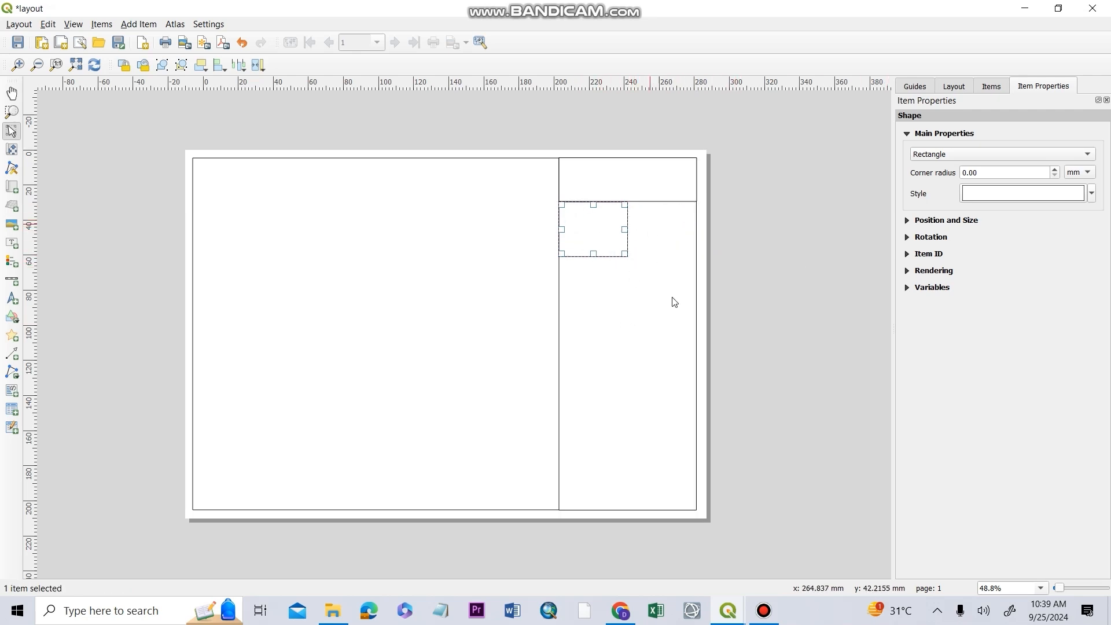
Fill the rest of the information column with two small stacked boxes beside the half-width box and full-width boxes below
left_click_drag(610, 228, 682, 229)
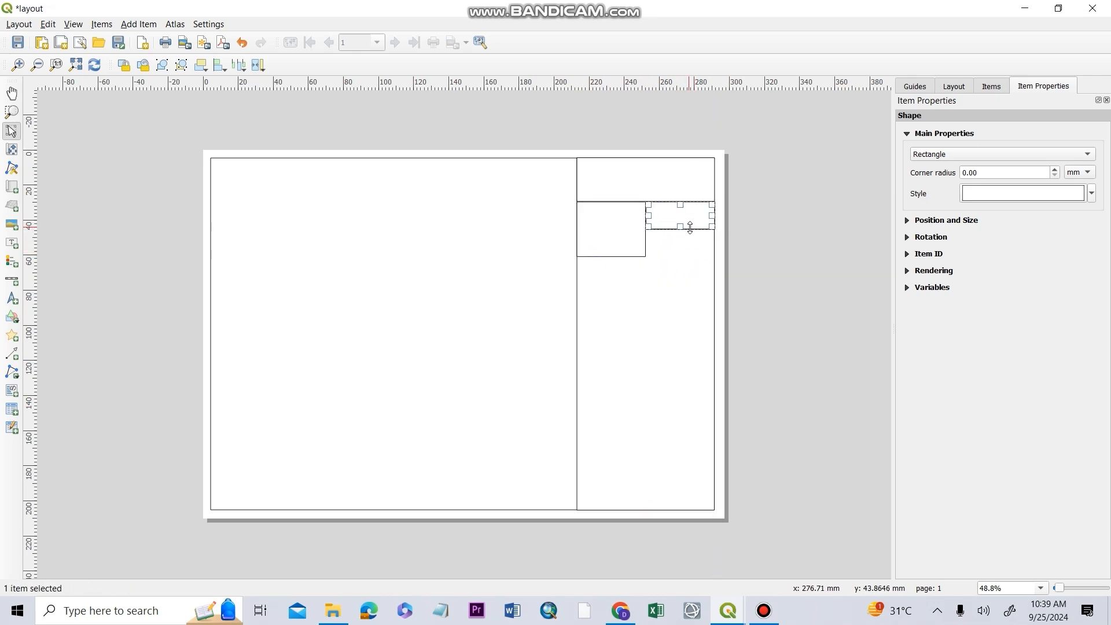
left_click(722, 262)
left_click_drag(633, 331, 635, 337)
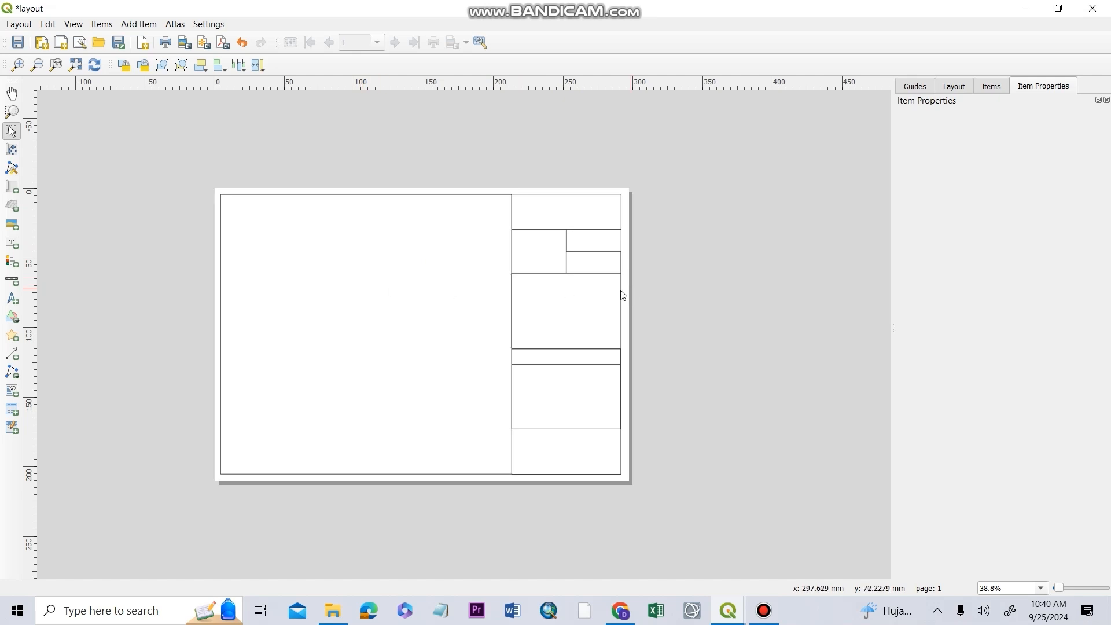
Add a map item filling the large empty area left of the information column, slightly inside the border
left_click(371, 281)
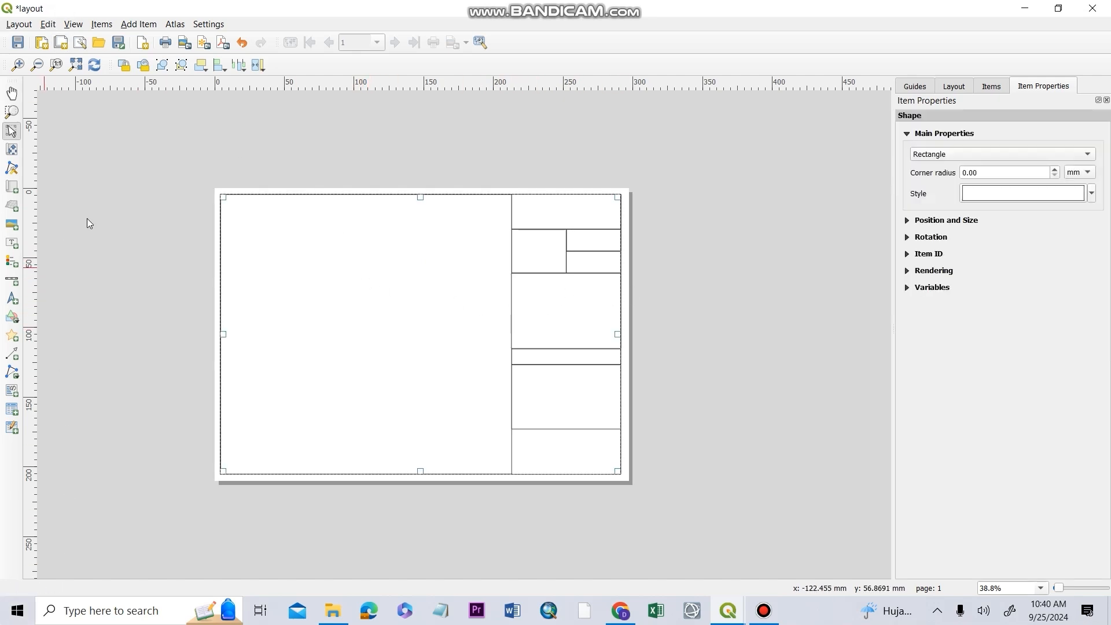
left_click(138, 24)
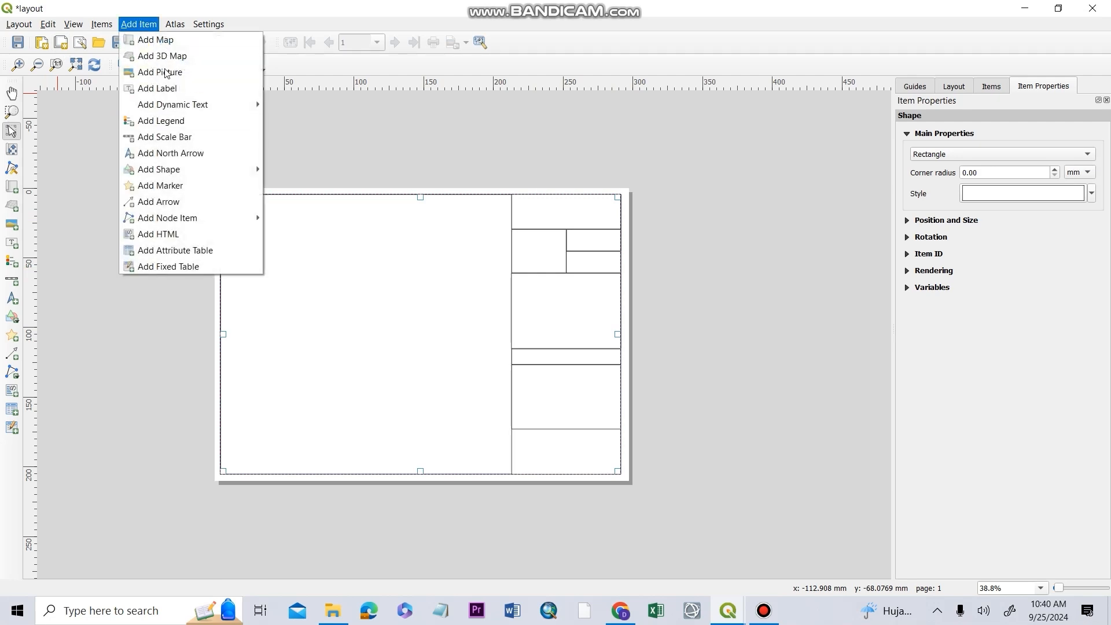
left_click(152, 38)
left_click_drag(227, 201, 502, 466)
scroll(291, 313, "up", 2)
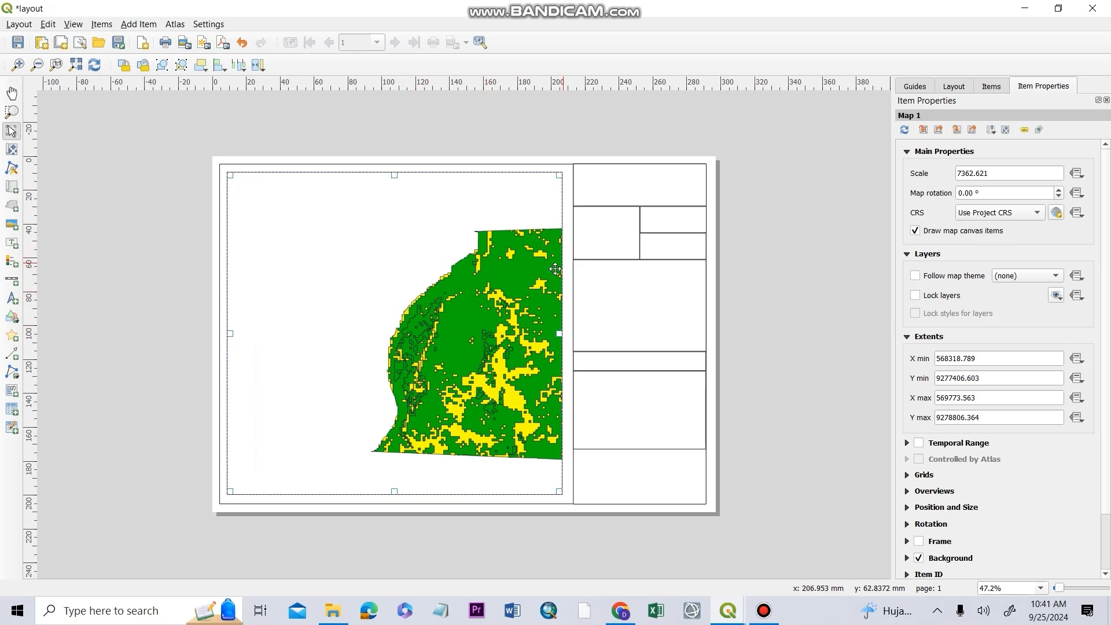
Set the map item's scale to 4000 and enable its frame
double_click(1012, 169)
type("4000")
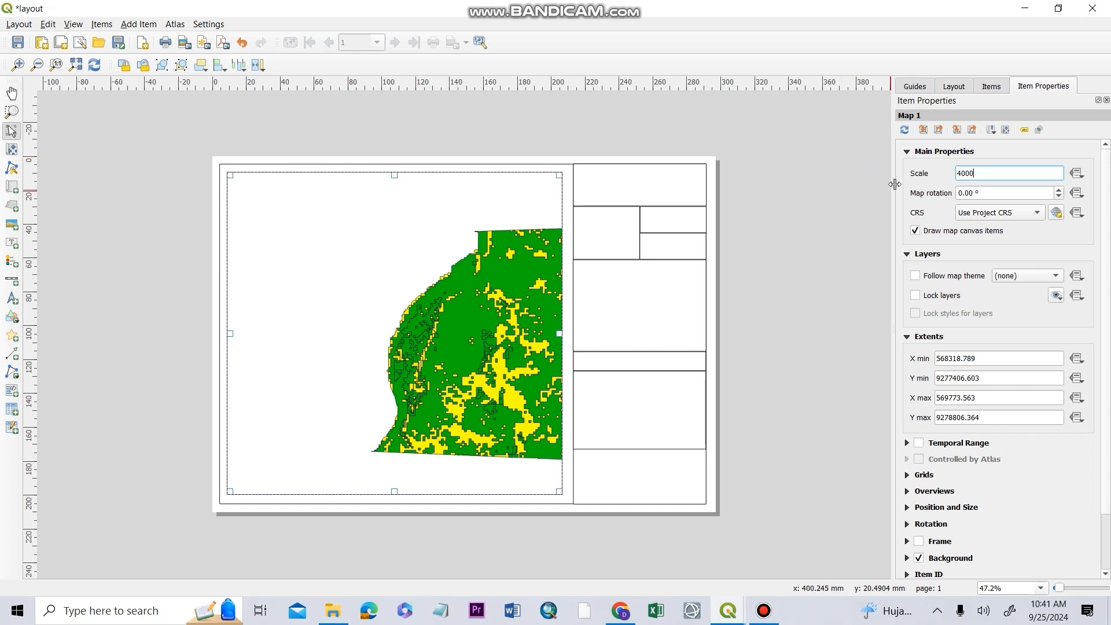
key("Return")
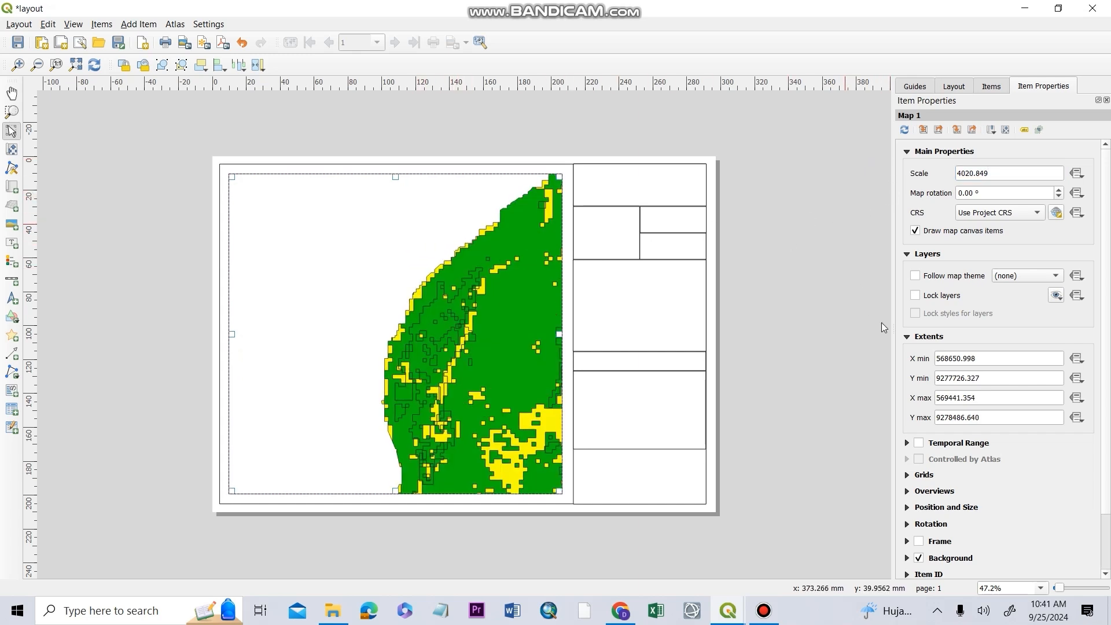
left_click(919, 542)
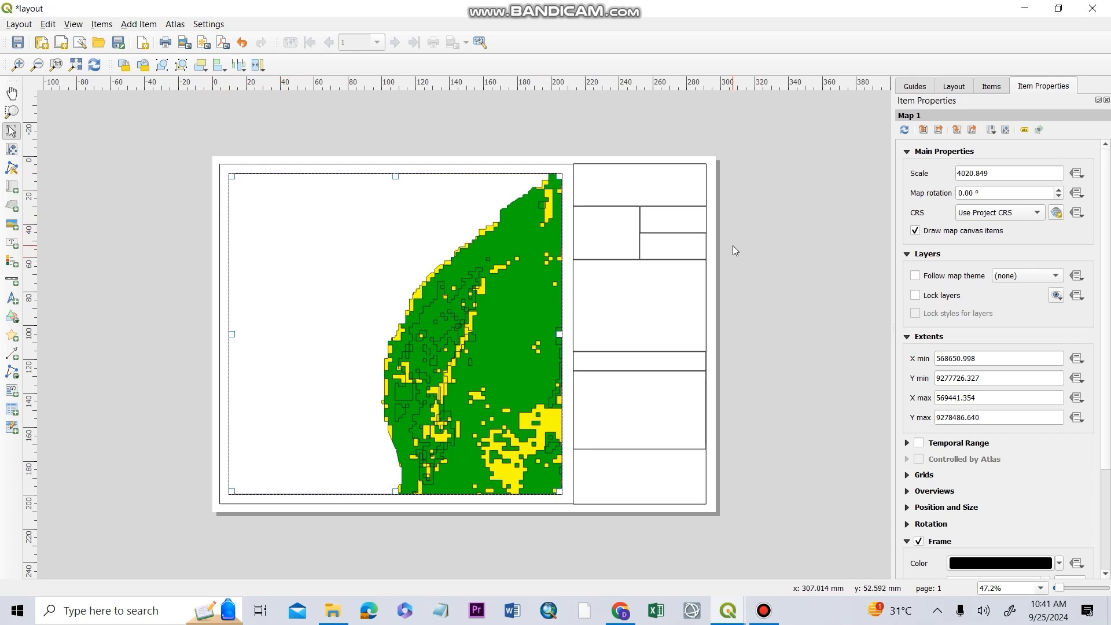
Add a grid to the map and set its X and Y intervals to 200 map units
left_click(928, 336)
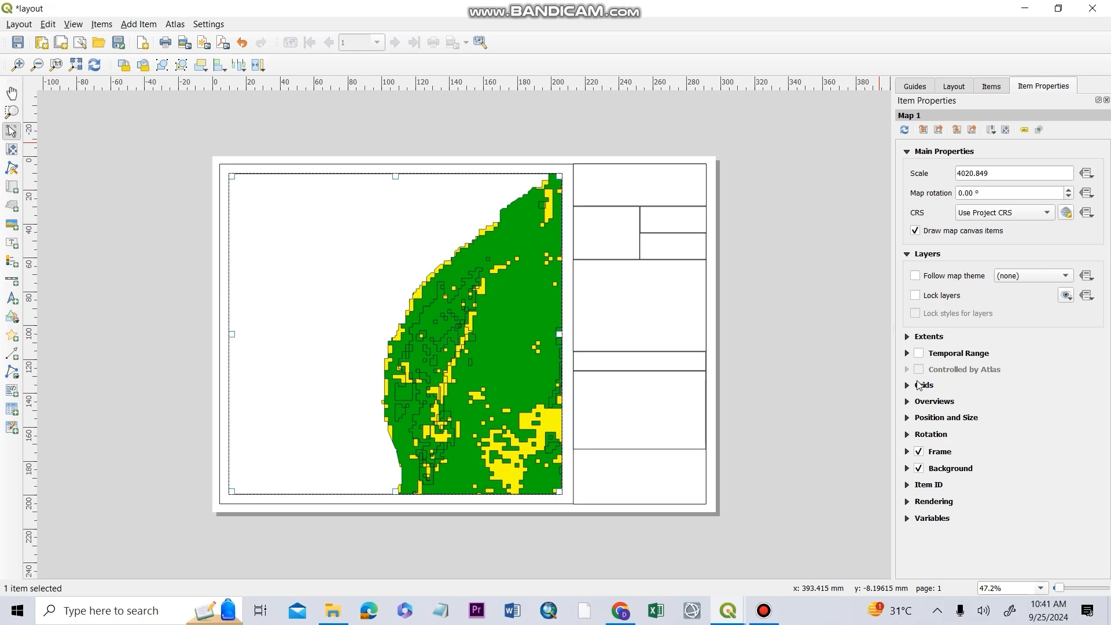
left_click(922, 386)
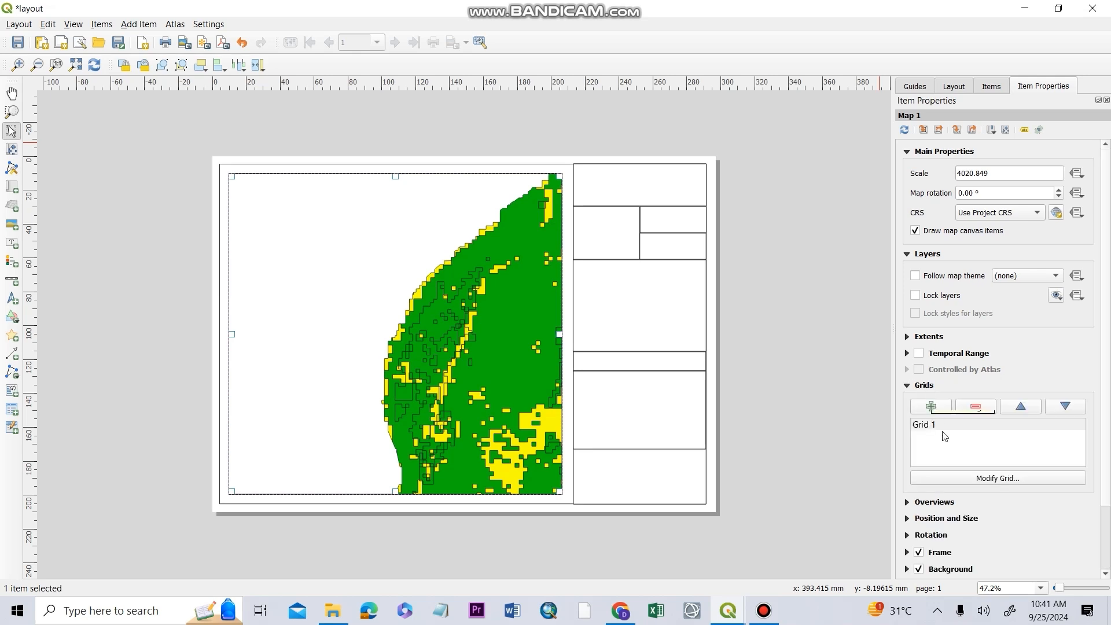
left_click(956, 478)
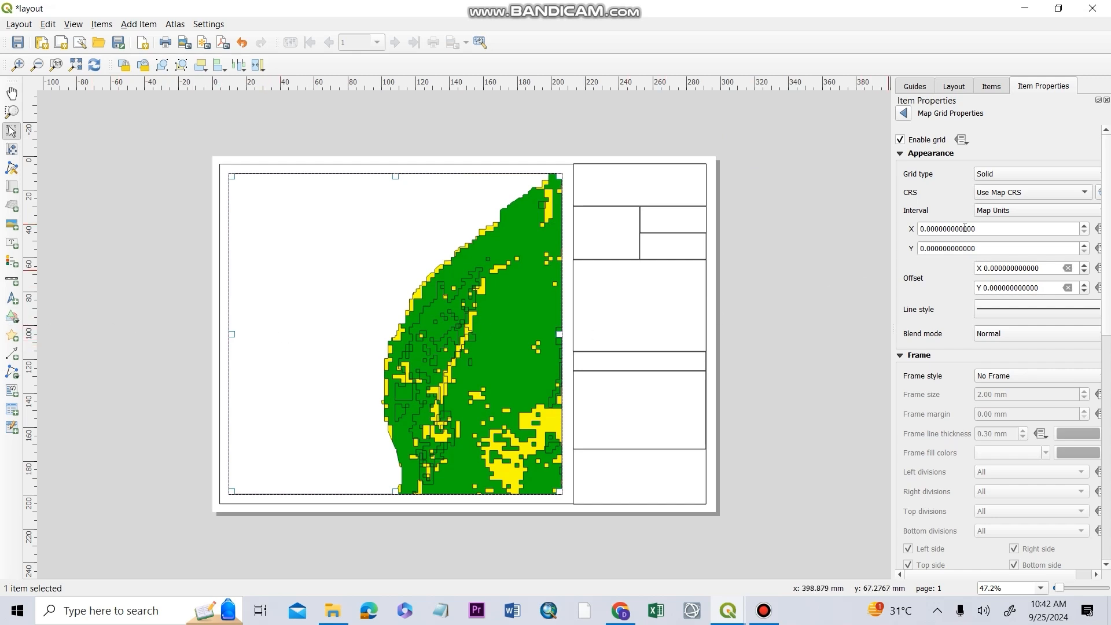
key("ctrl+a")
type("200")
left_click(1012, 251)
key("ctrl+a")
type("200")
key("Return")
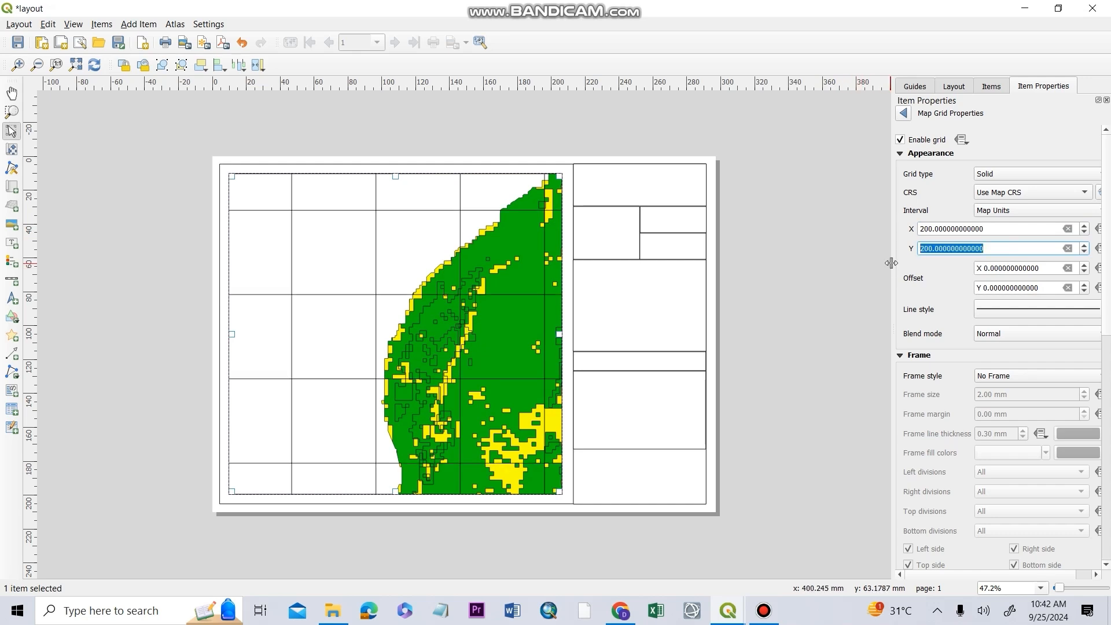
left_click(1038, 343)
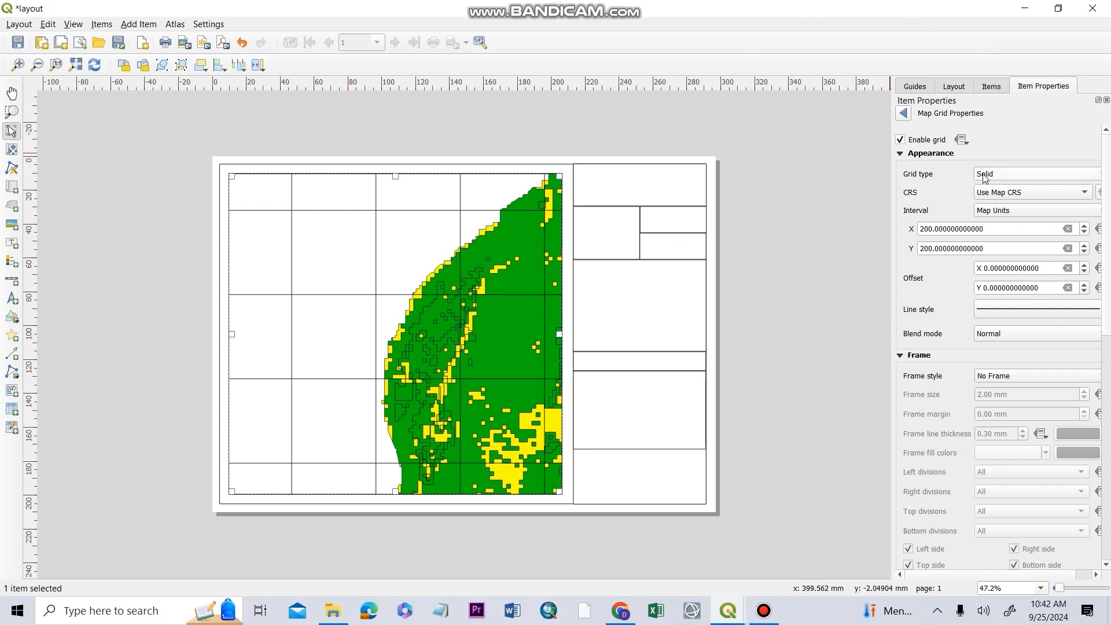
Try the Cross and Markers grid types on the map grid
left_click(1008, 172)
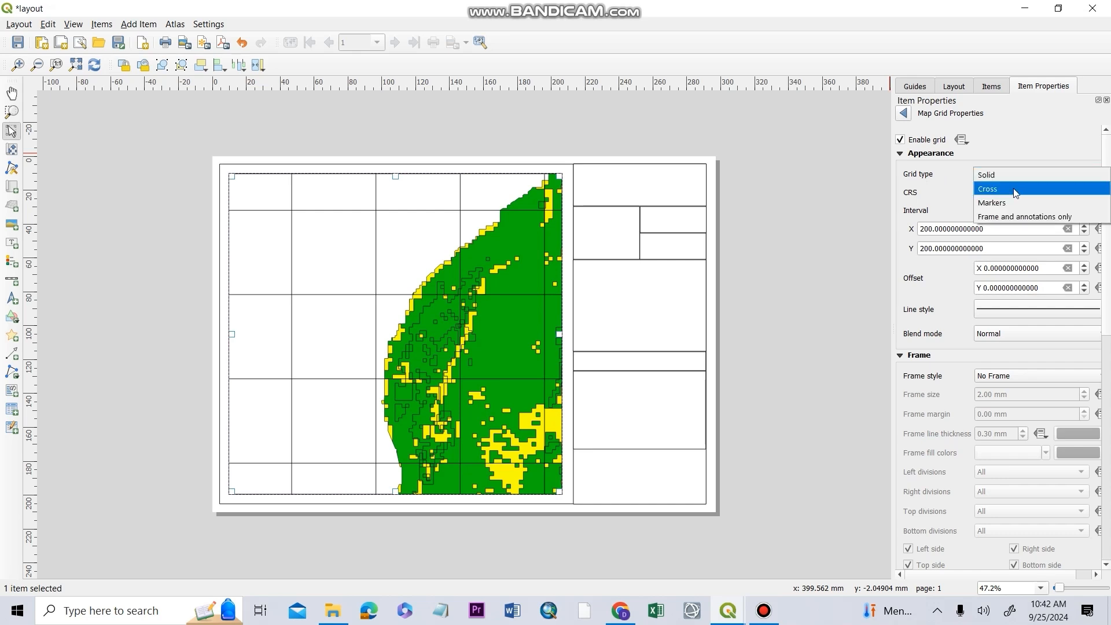
left_click(1015, 191)
left_click(1019, 177)
left_click(1024, 186)
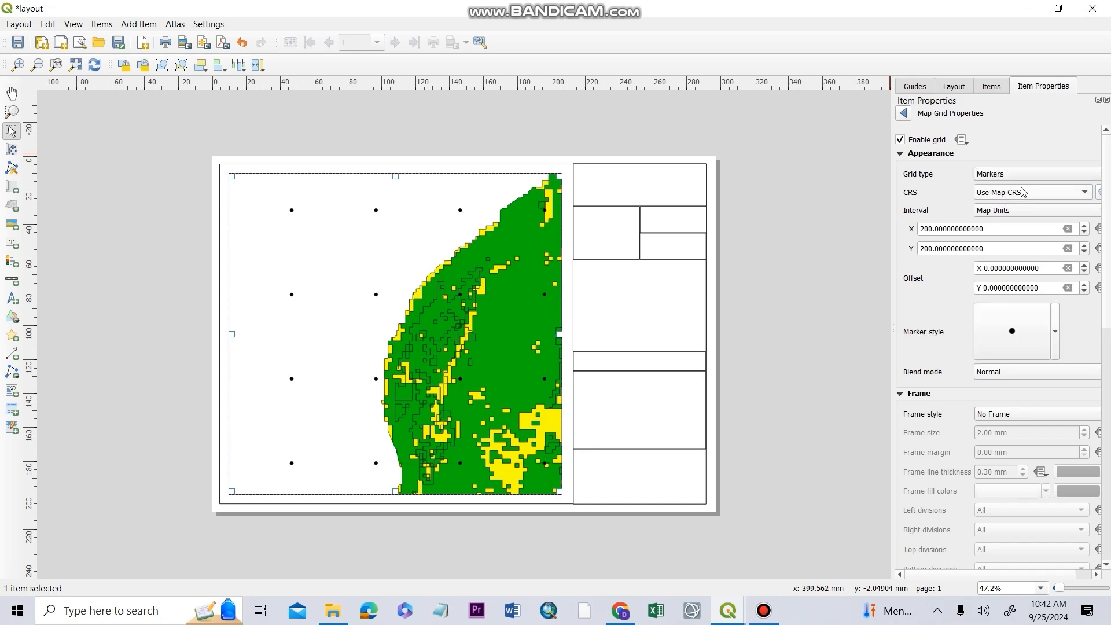
Set the grid type to Frame and annotations only and enable drawing of the grid coordinates
left_click(1031, 175)
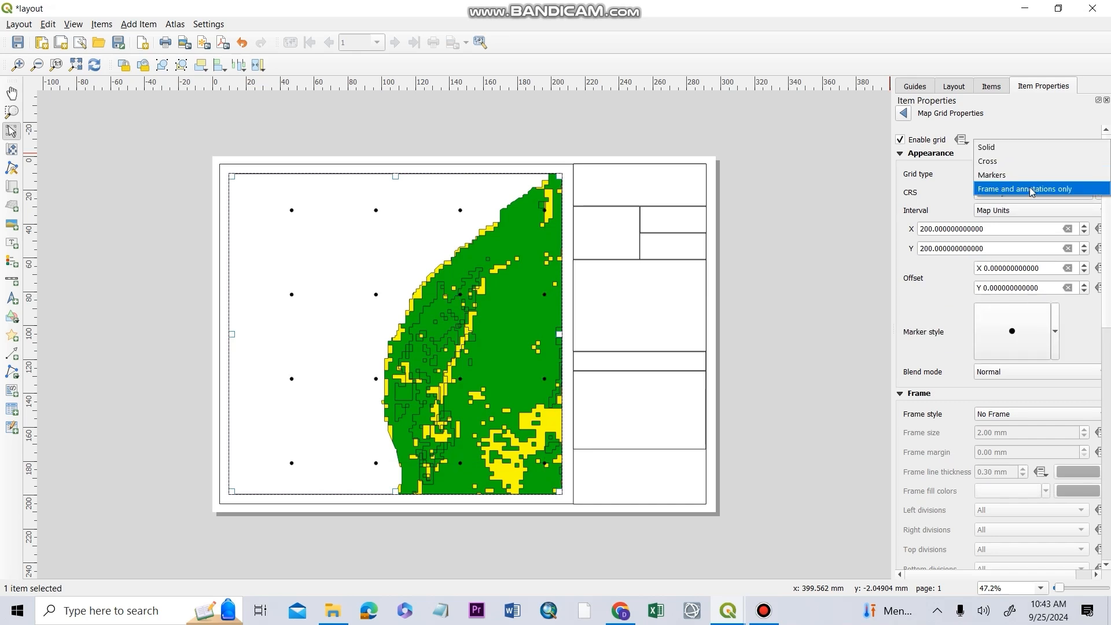
left_click(1029, 189)
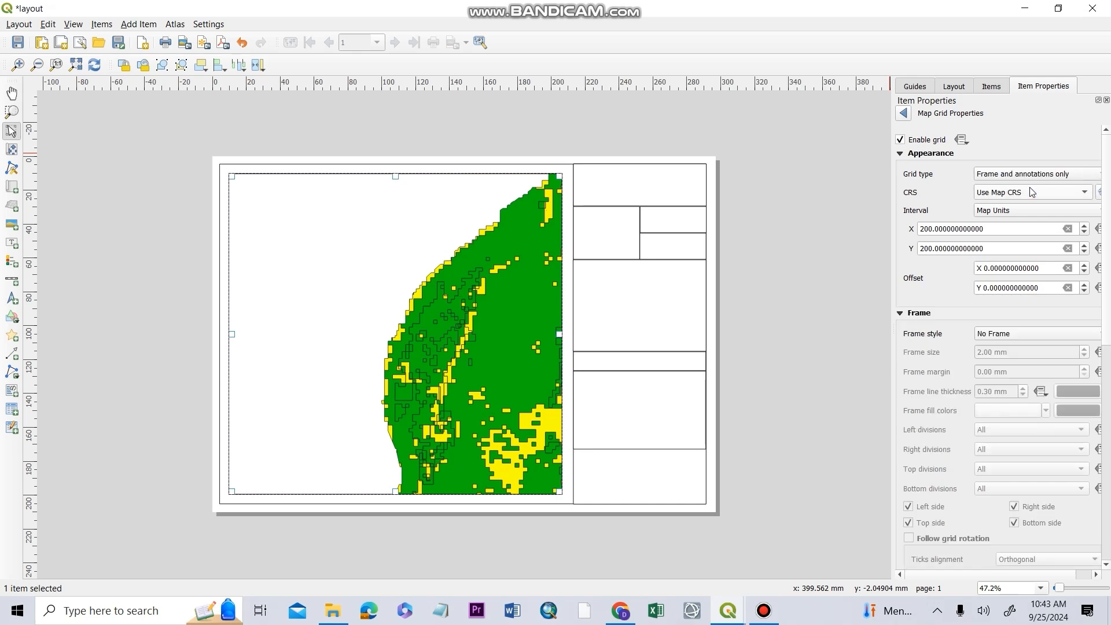
left_click(901, 313)
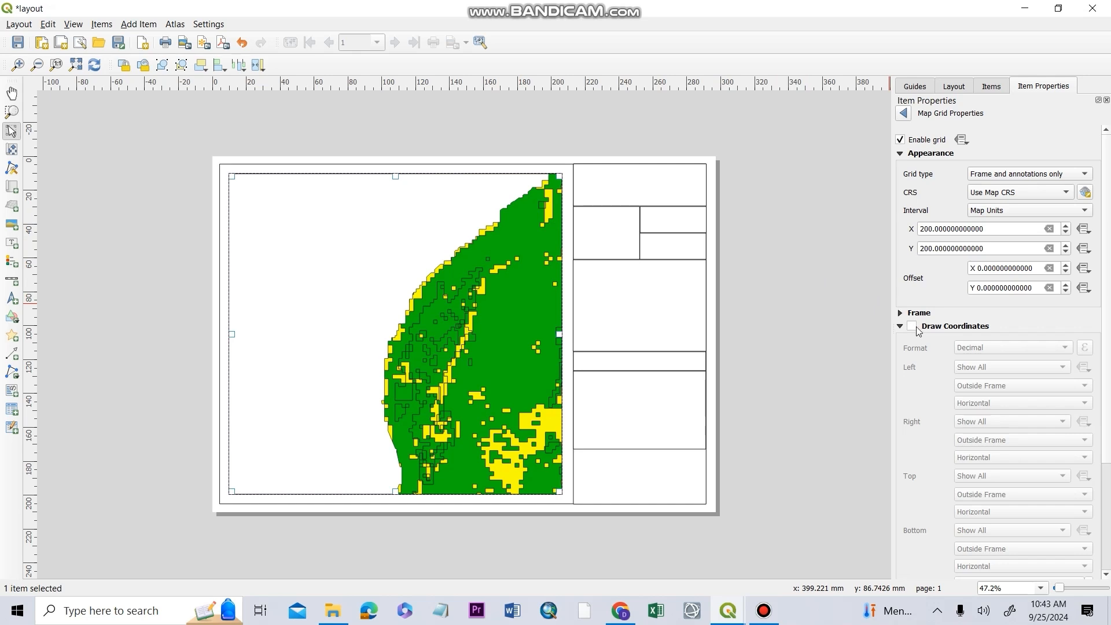
left_click(912, 327)
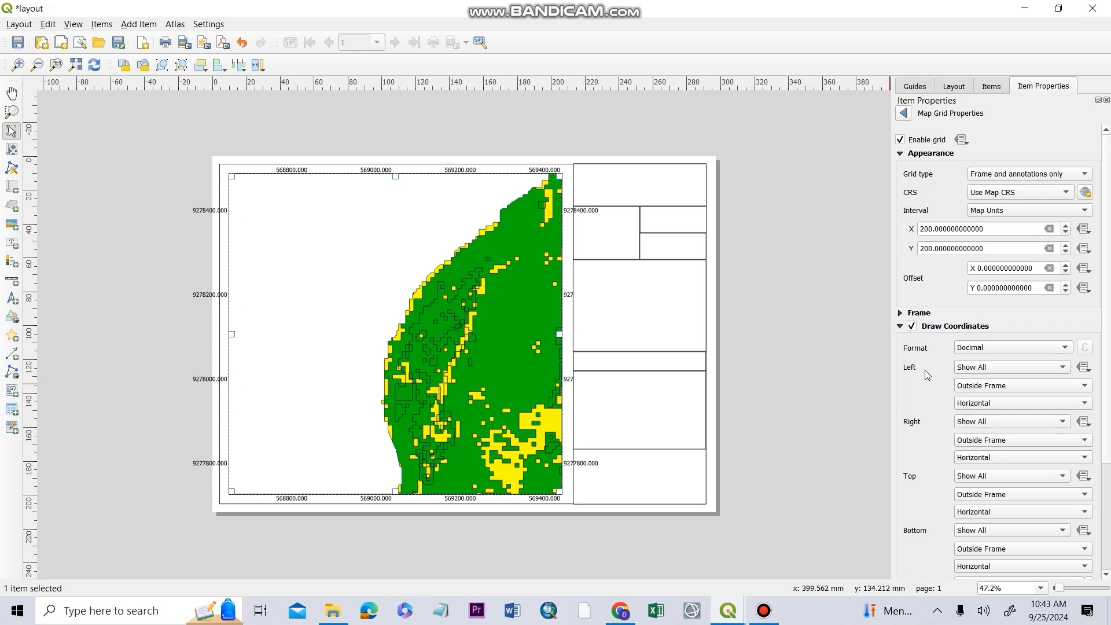
Set the left and right grid coordinate labels to Vertical Ascending orientation
scroll(919, 405, "down", 2)
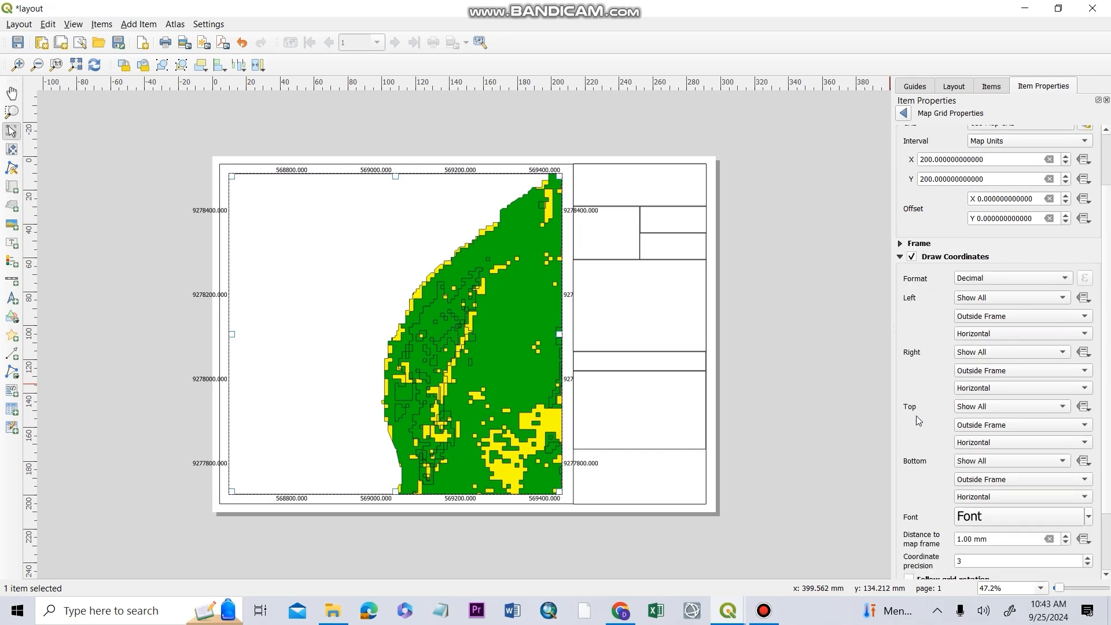
left_click(996, 336)
left_click(999, 350)
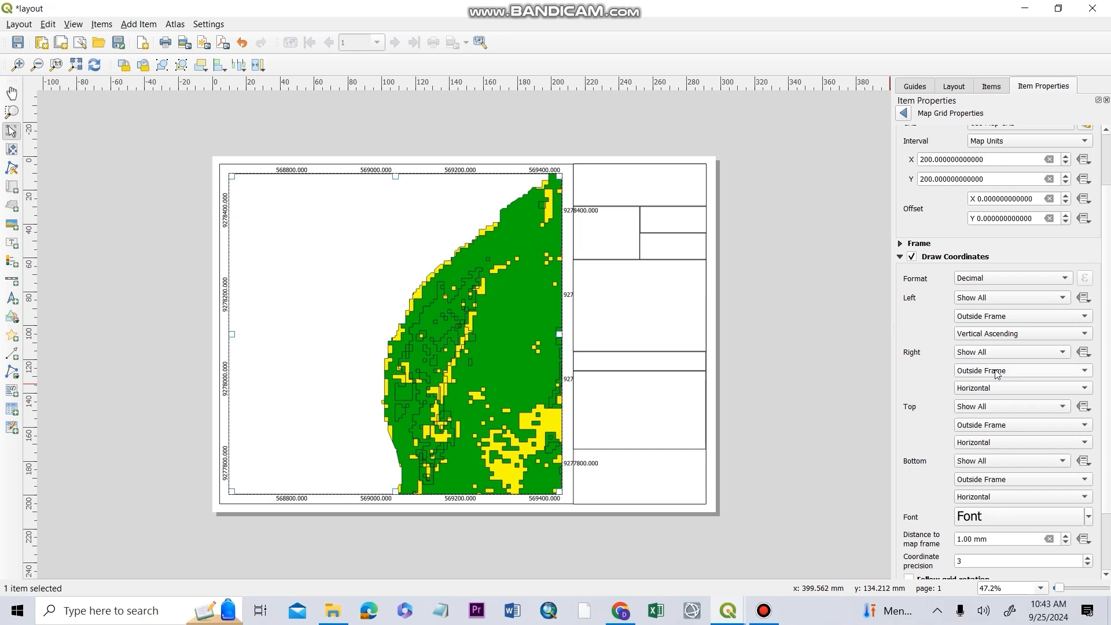
left_click(1002, 390)
left_click(1000, 405)
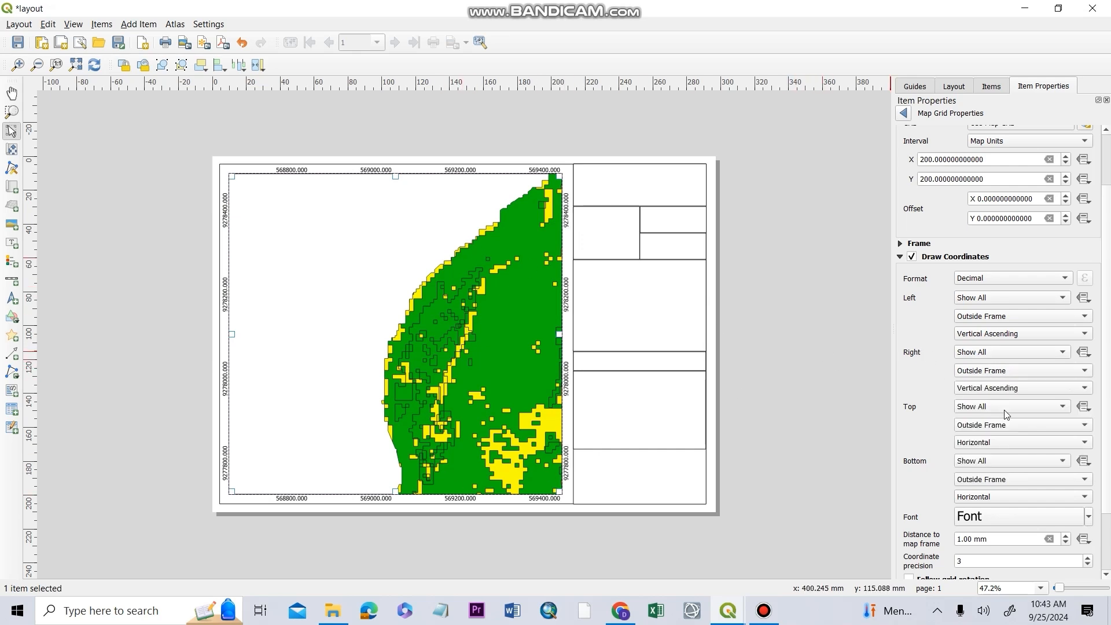
Review the font settings of the grid coordinate labels and return to the grid properties
scroll(943, 443, "down", 2)
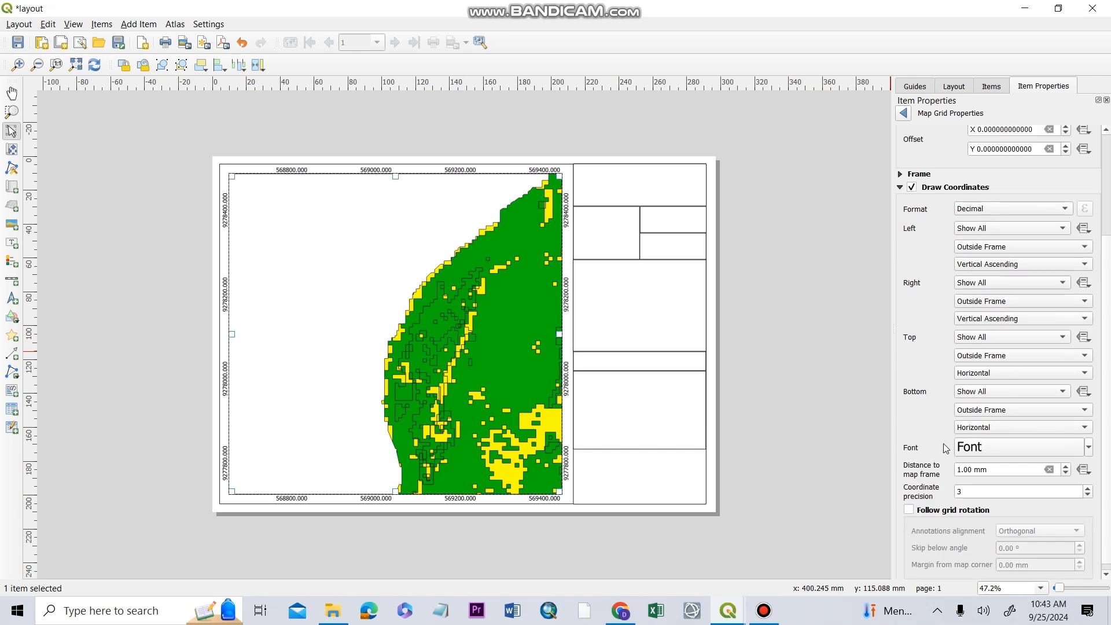
left_click(991, 447)
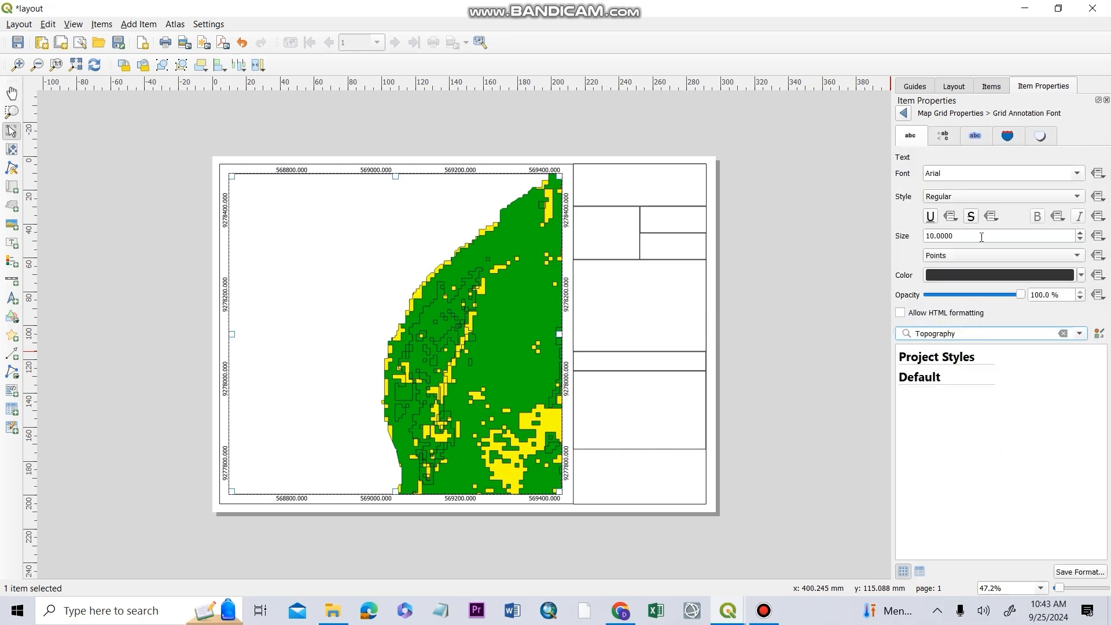
left_click(904, 115)
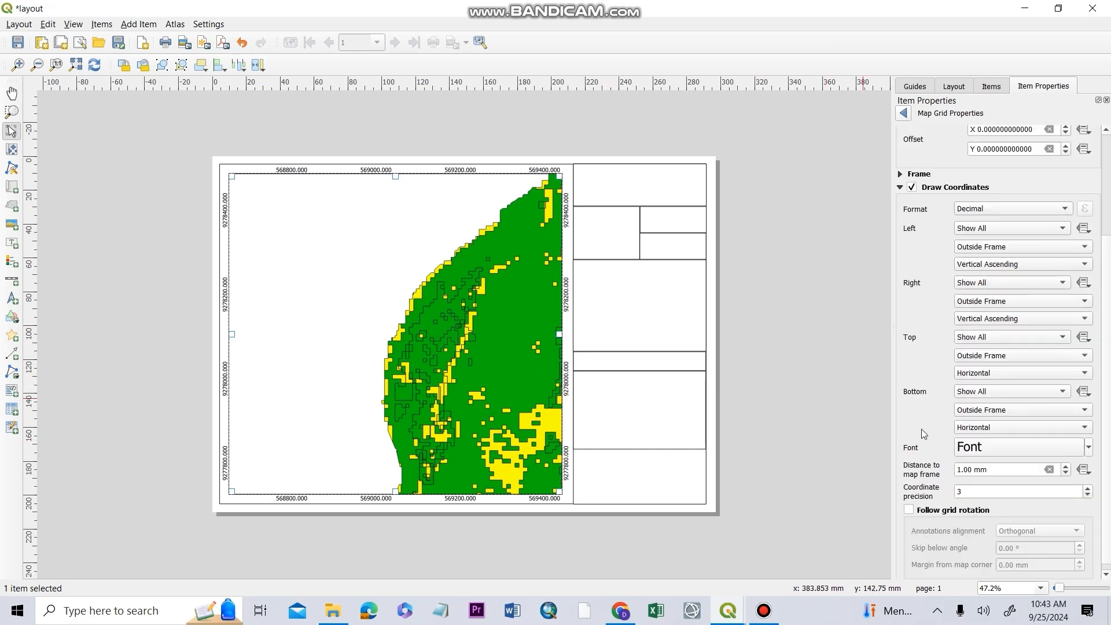
left_click(900, 186)
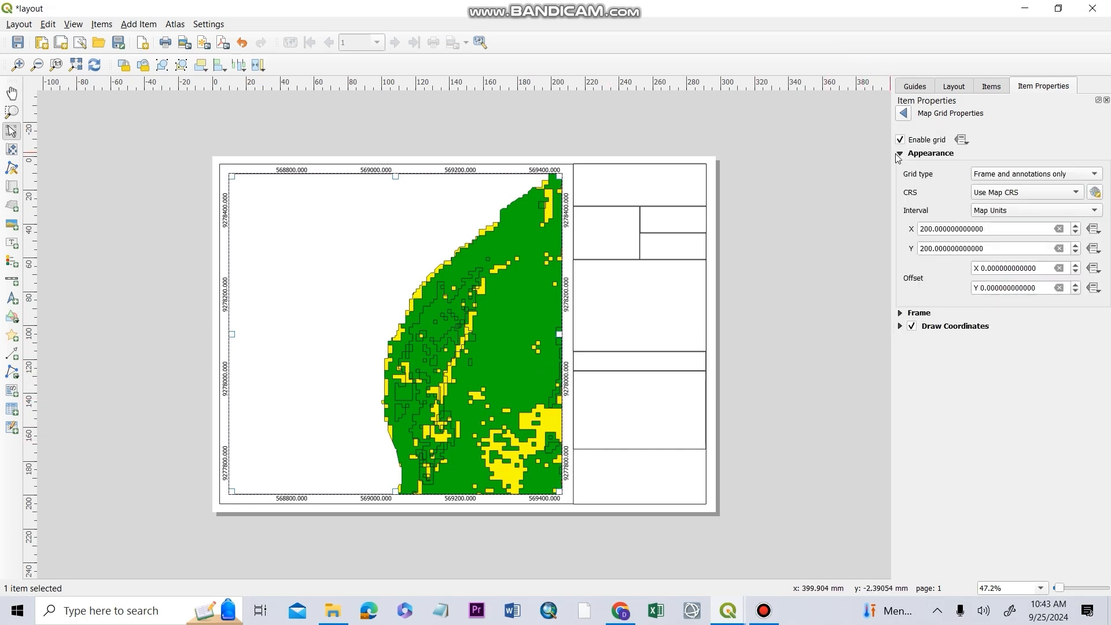
Add a text label in the top cell of the information column and stretch it to the cell's upper edge
left_click(904, 114)
left_click(765, 182)
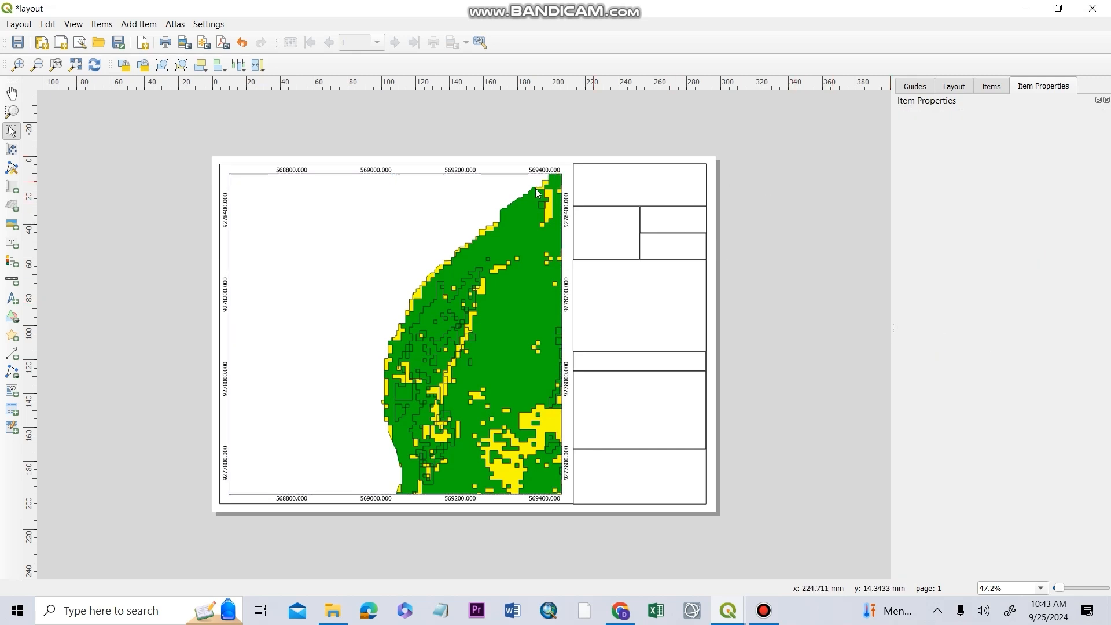
left_click(915, 87)
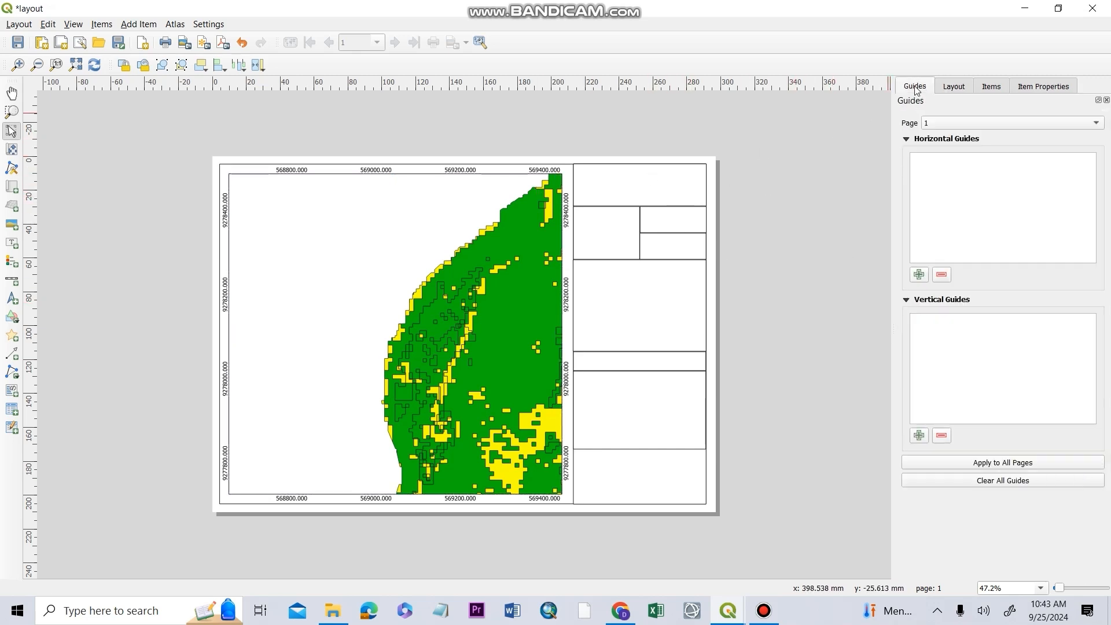
left_click(137, 26)
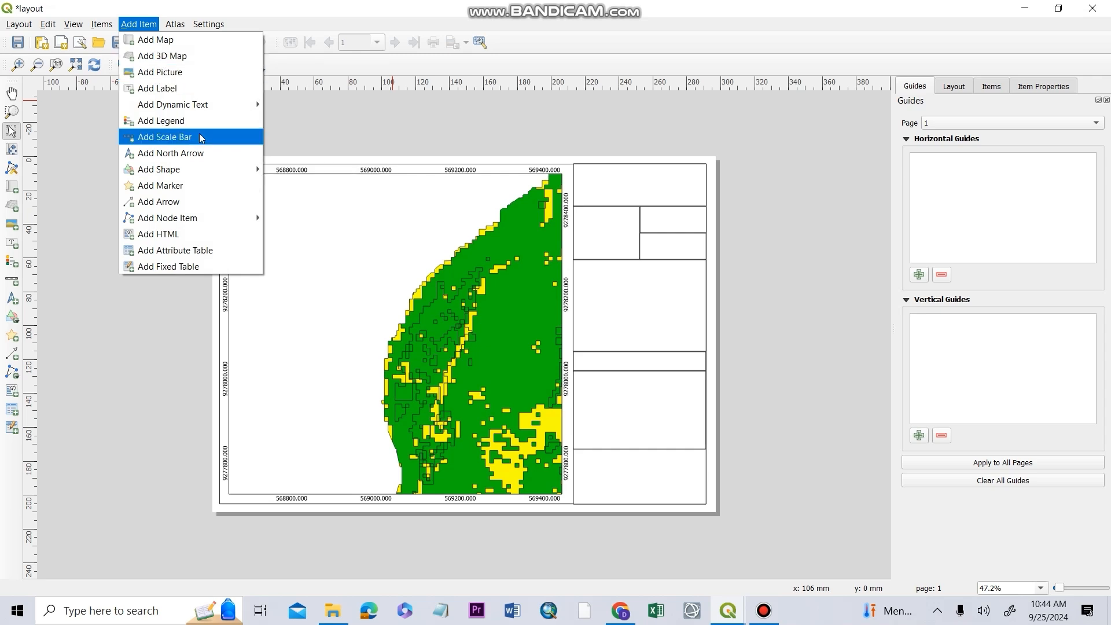
left_click(168, 88)
scroll(598, 171, "up", 5)
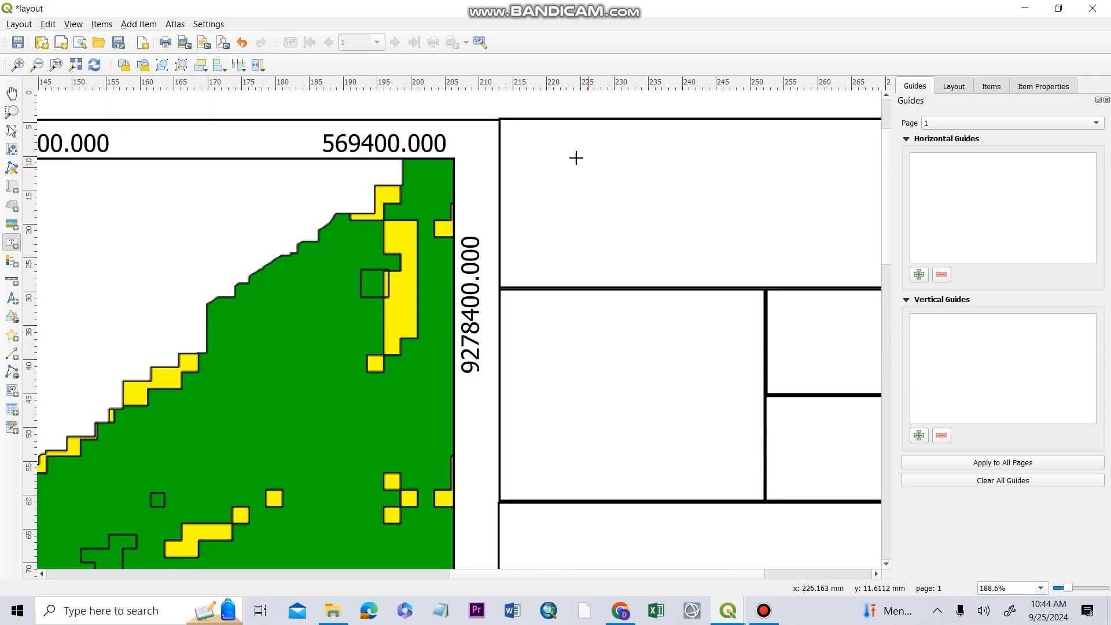
scroll(535, 137, "down", 4)
left_click_drag(607, 143, 779, 188)
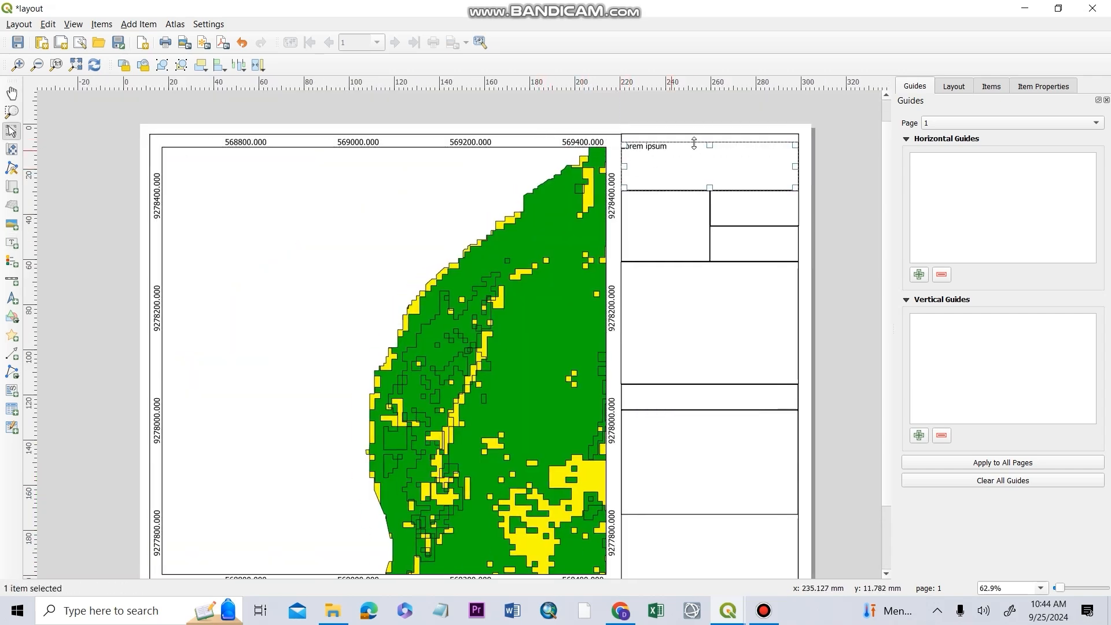
left_click_drag(709, 145, 709, 137)
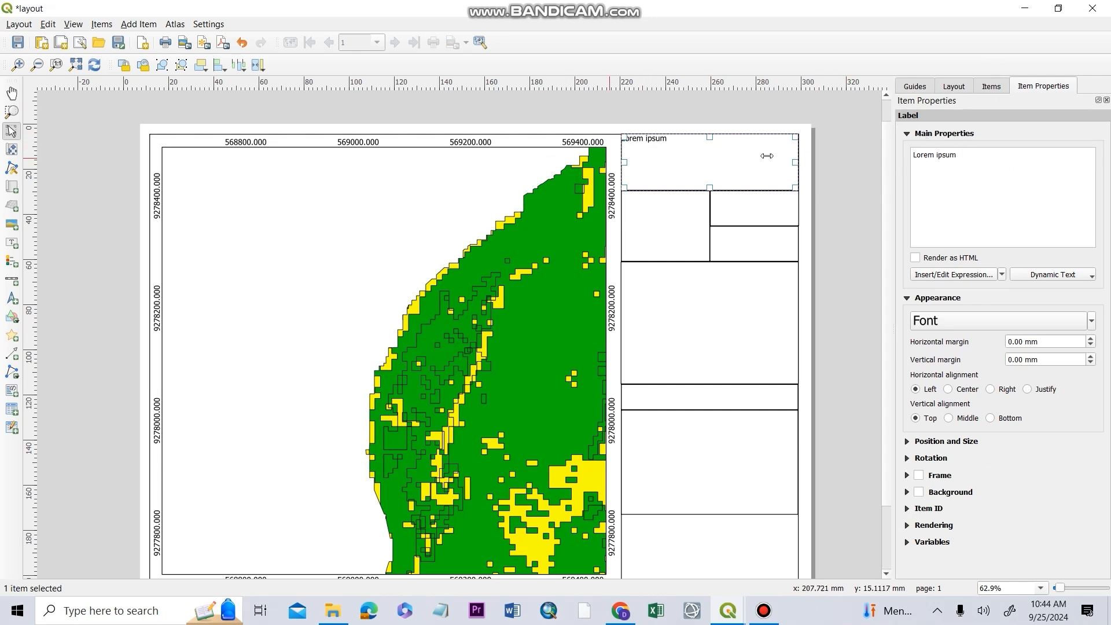
Replace the label's placeholder text with "Peta kesesuaian lahan untuk budidaya tambak di Kabupaten Pandeglang"
triple_click(964, 155)
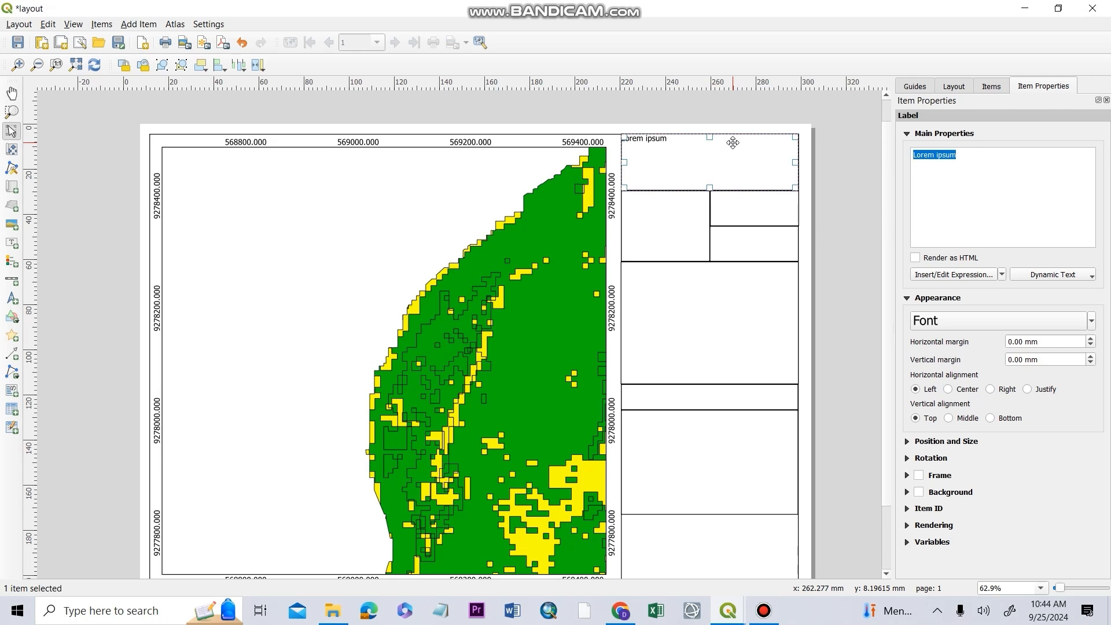
type("Peta")
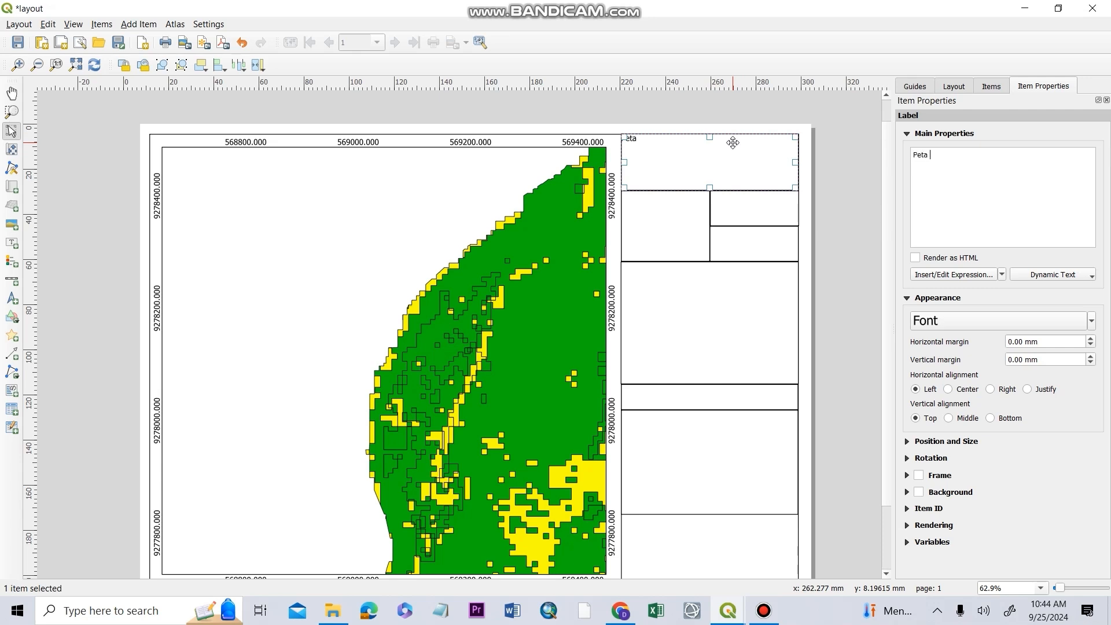
type(" kesesuaian lahan u")
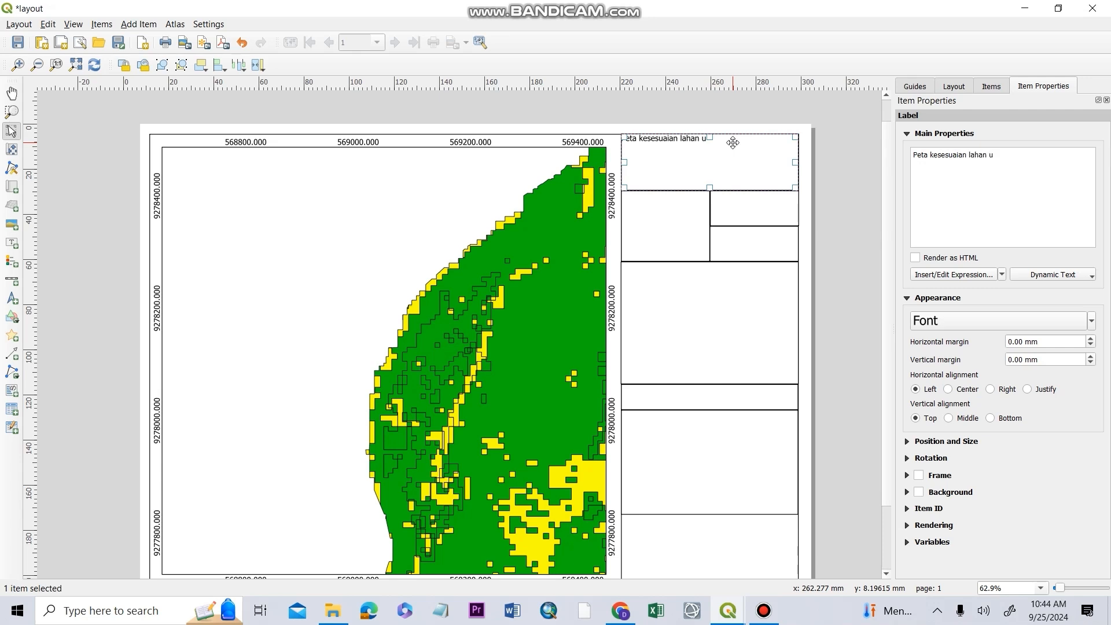
type("ntuk budidaya tambak di Kabupaten")
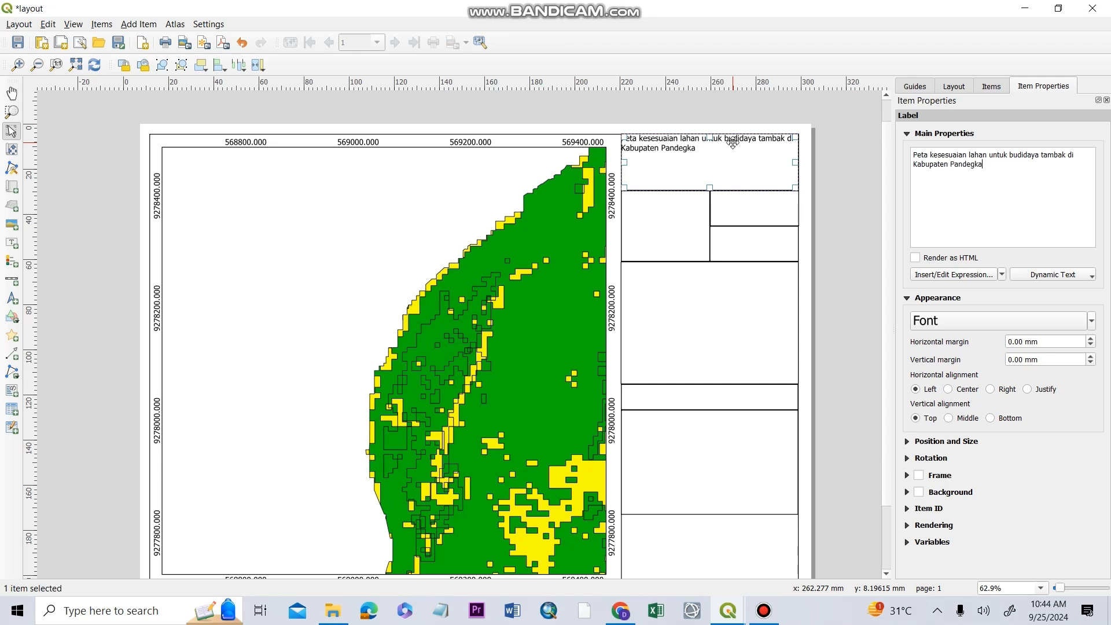
type("Pandeglang")
key("Return")
Align the title label to Center horizontally and Middle vertically, and enlarge its font
left_click(959, 392)
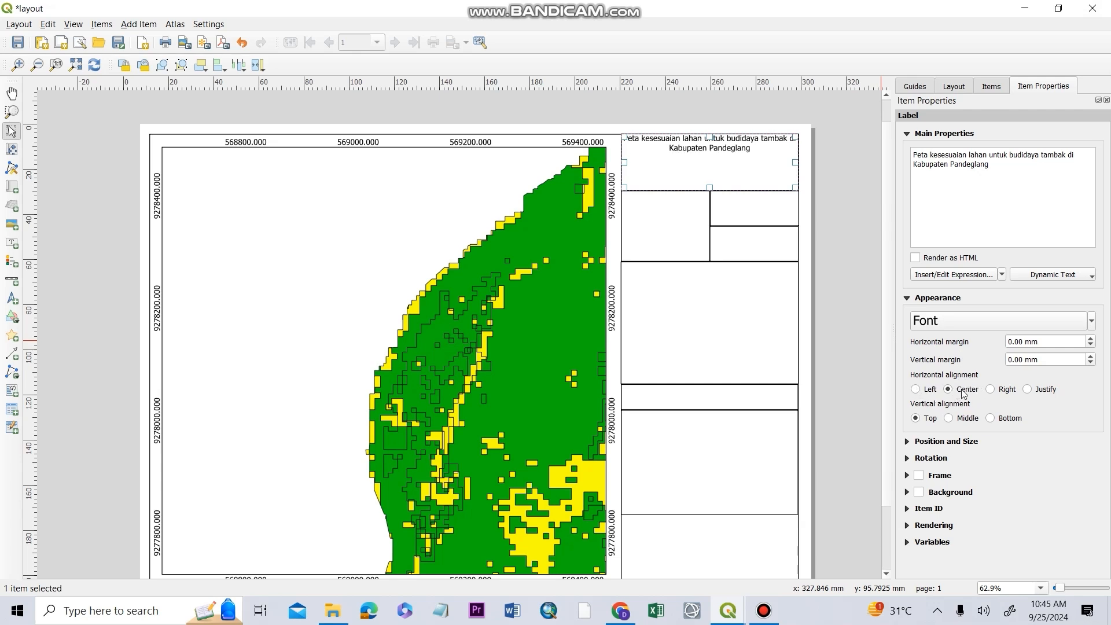
left_click(968, 418)
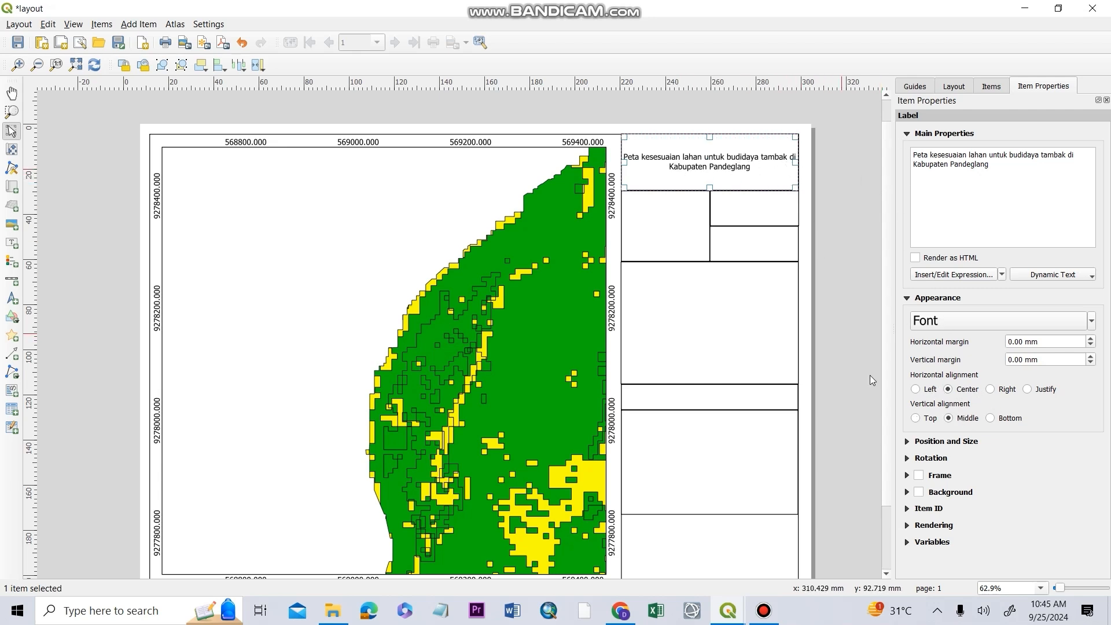
left_click(921, 327)
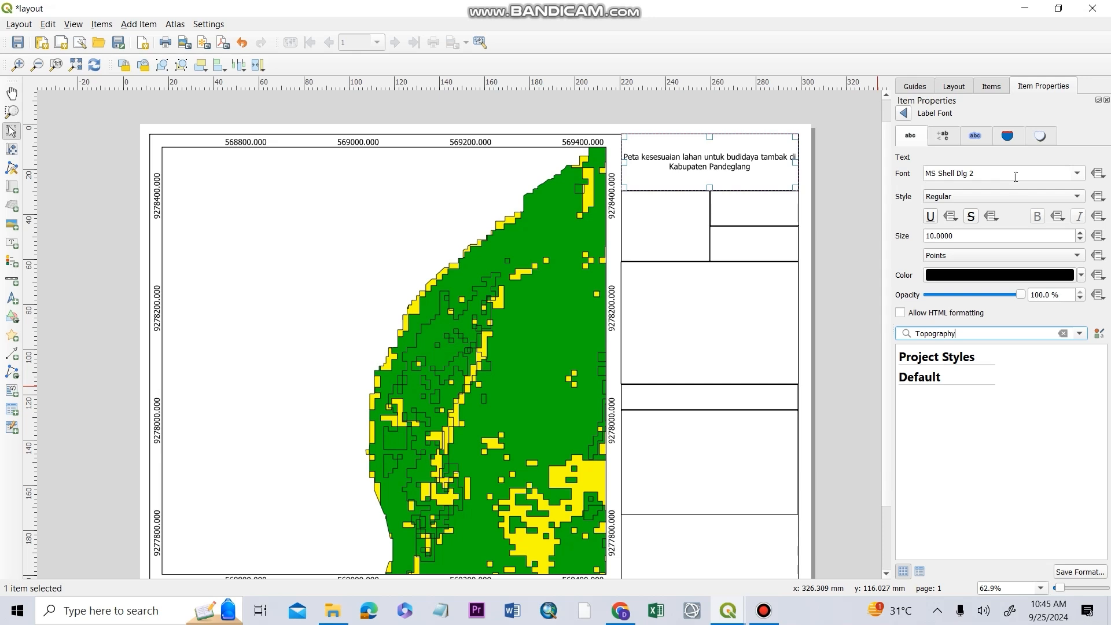
left_click(958, 238)
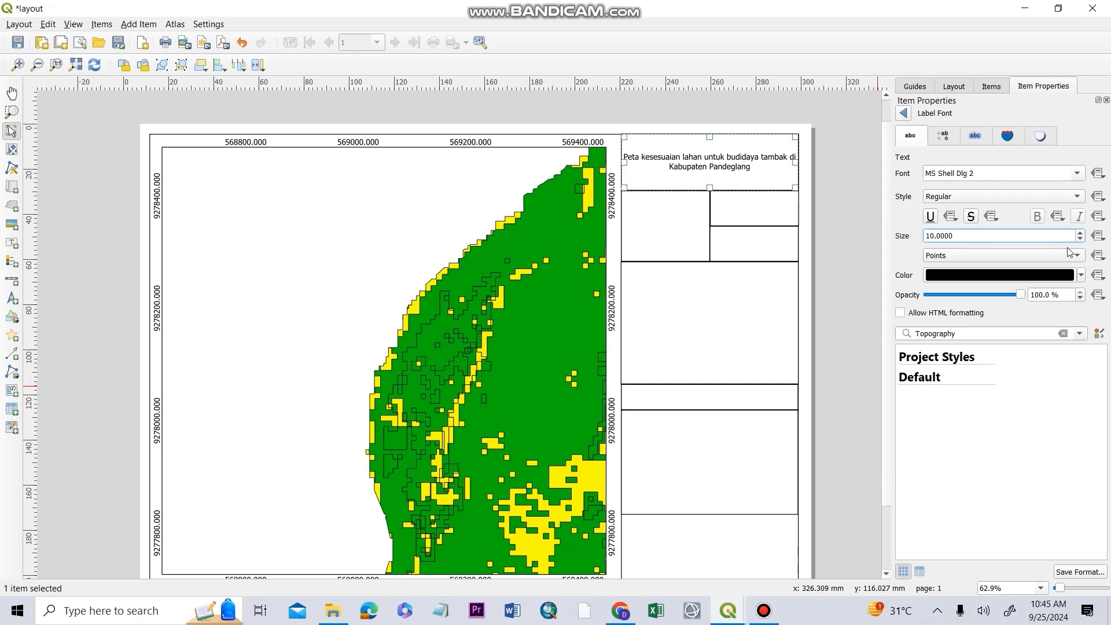
left_click(764, 150)
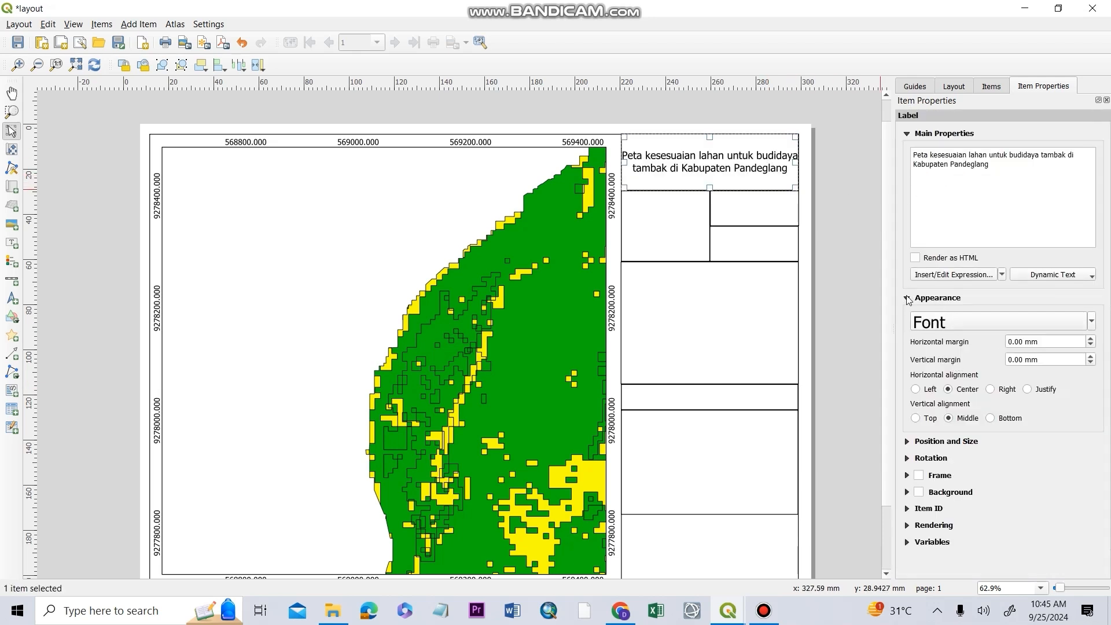
Add a north arrow in the cell directly below the title and resize it to fill that cell
left_click(666, 214)
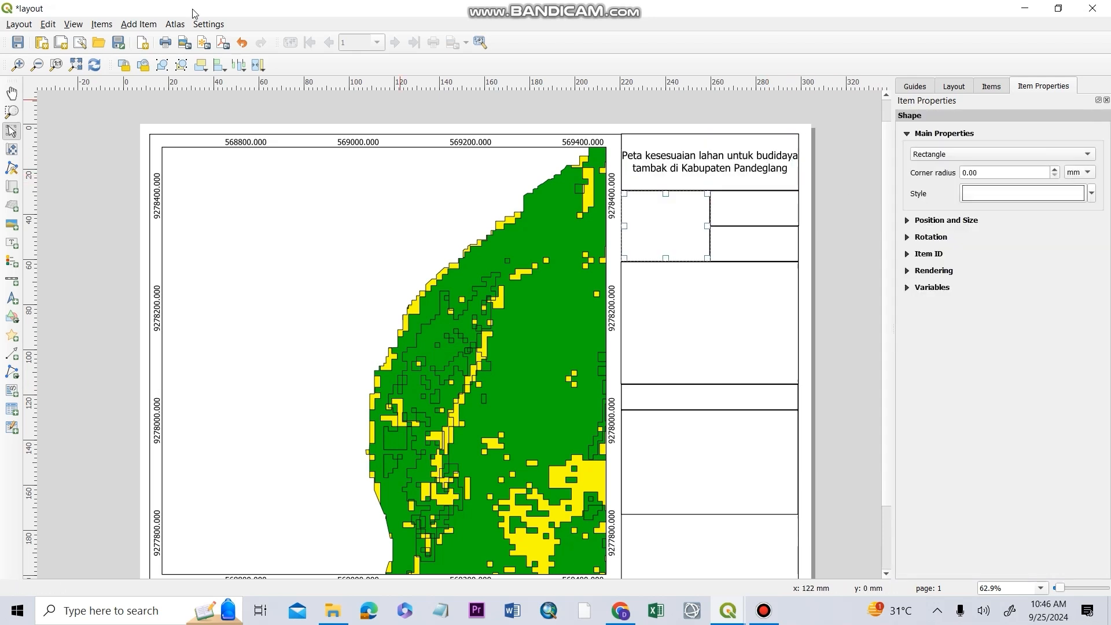
left_click(150, 28)
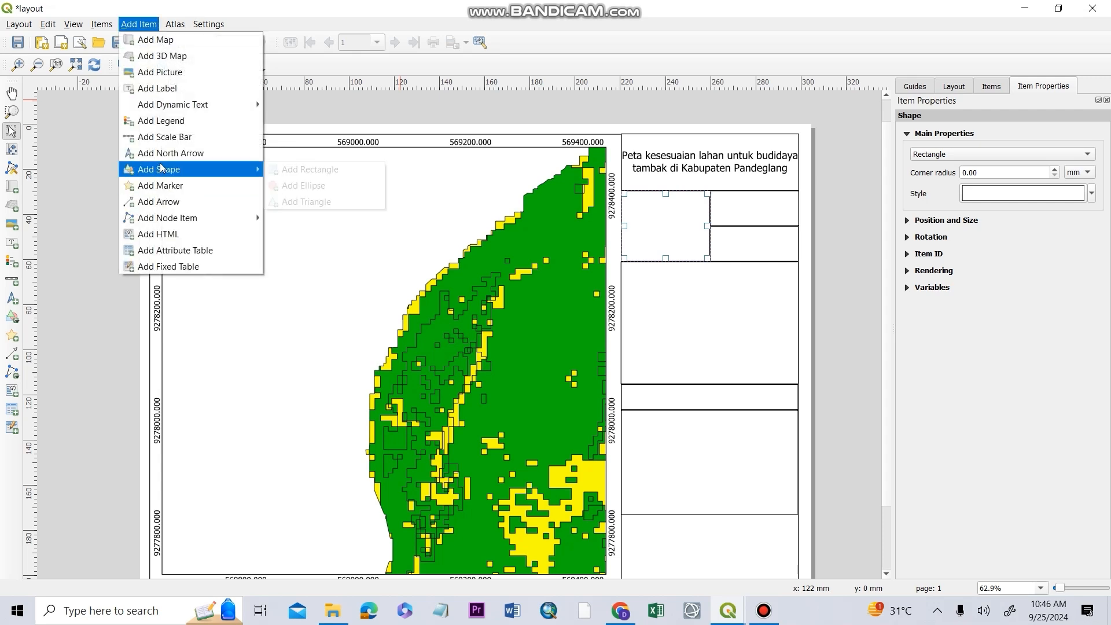
key("Escape")
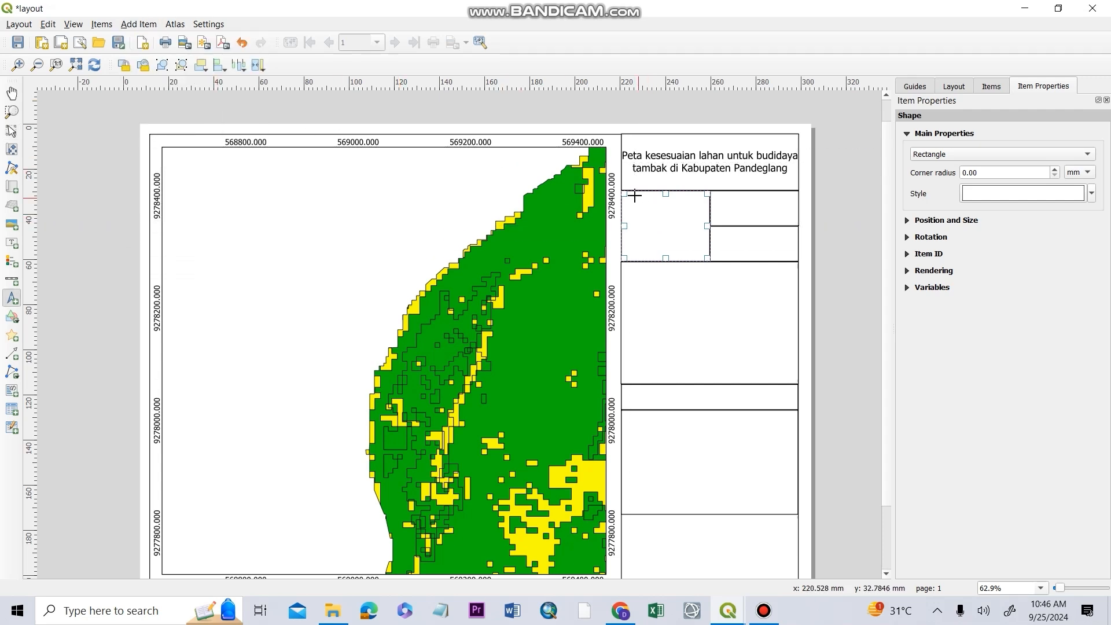
left_click_drag(630, 197, 707, 260)
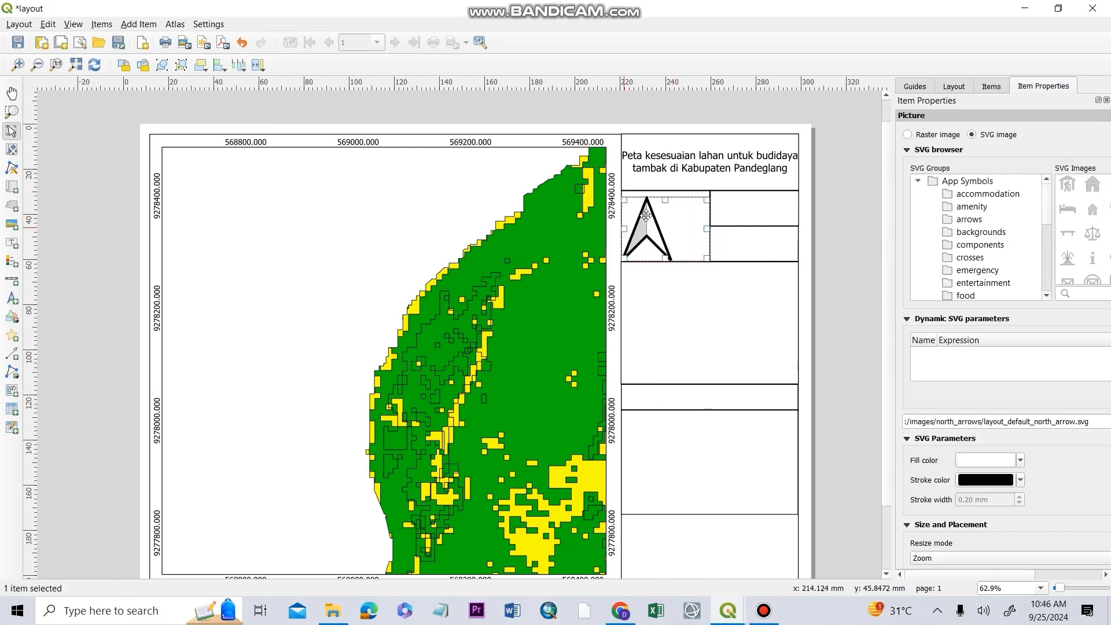
left_click_drag(665, 199, 665, 191)
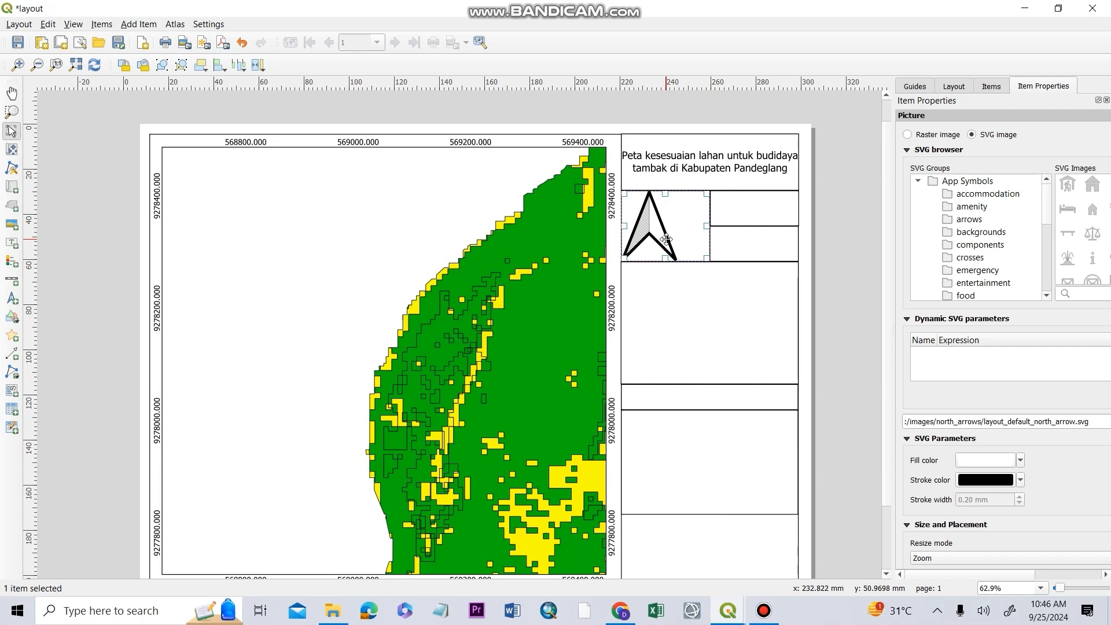
key("ctrl+z")
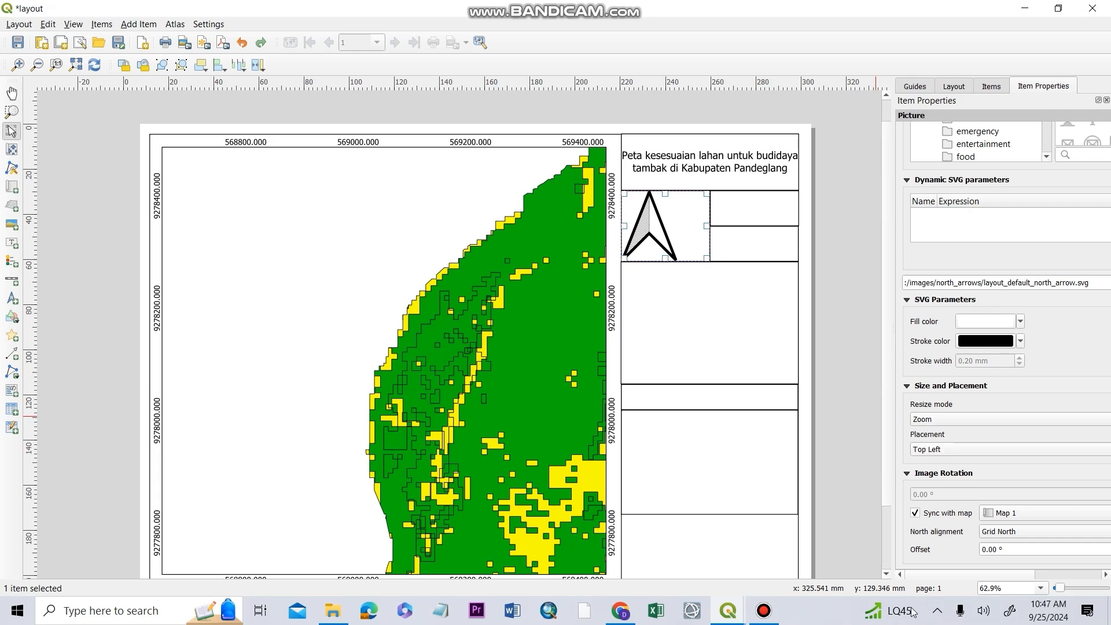
Set the north arrow's placement within its frame to Middle
mouse_move(933, 574)
left_mouse_down()
mouse_move(953, 570)
mouse_move(931, 571)
left_mouse_up()
left_click(952, 452)
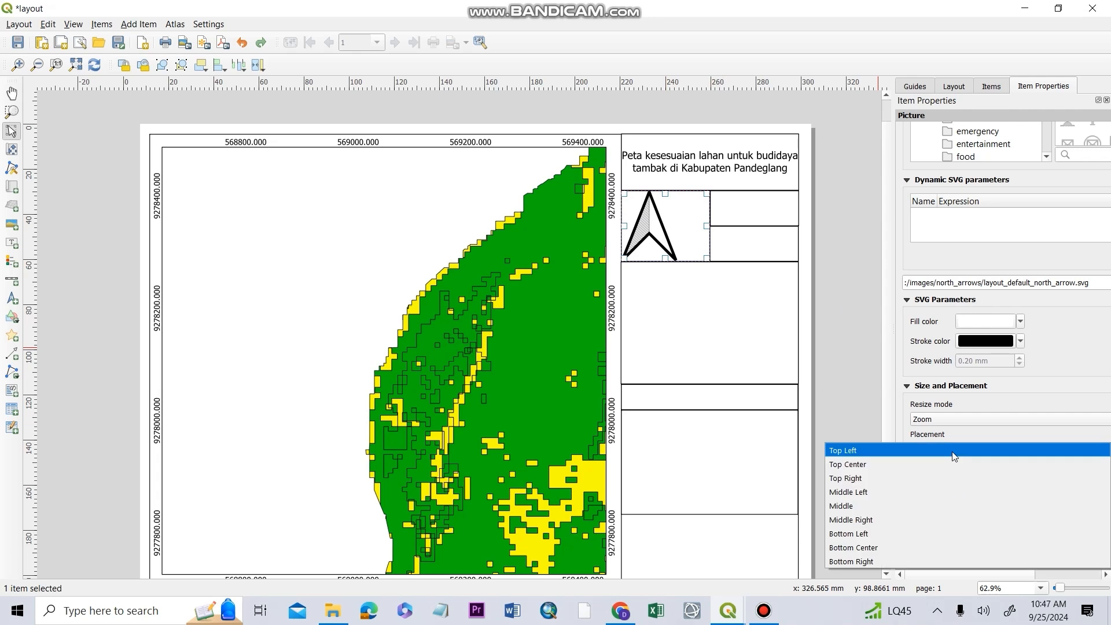
left_click(925, 506)
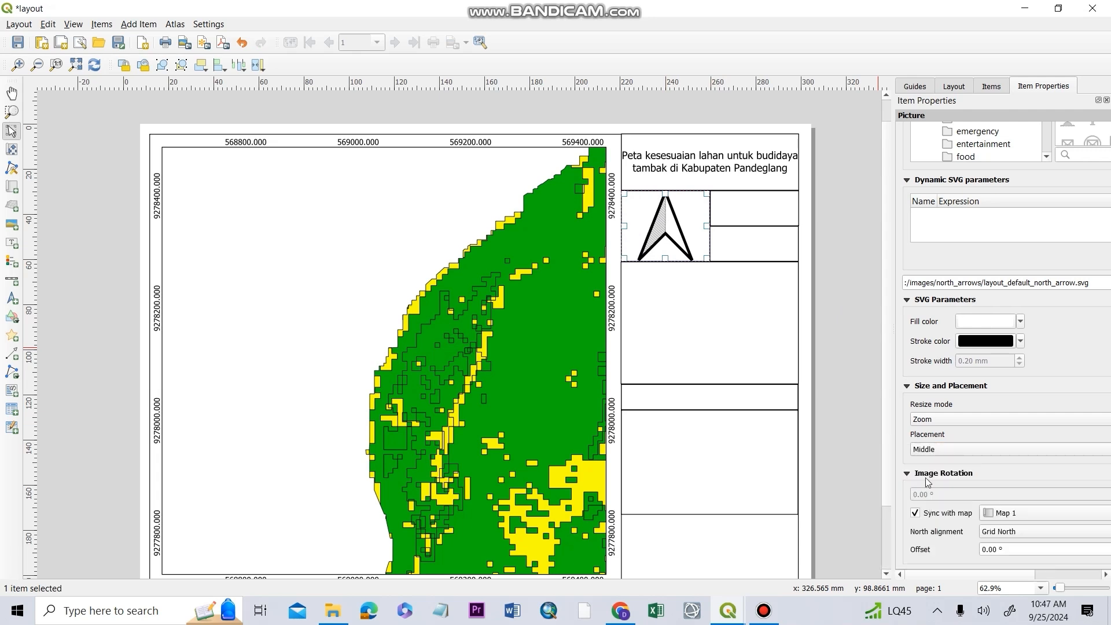
left_click(860, 237)
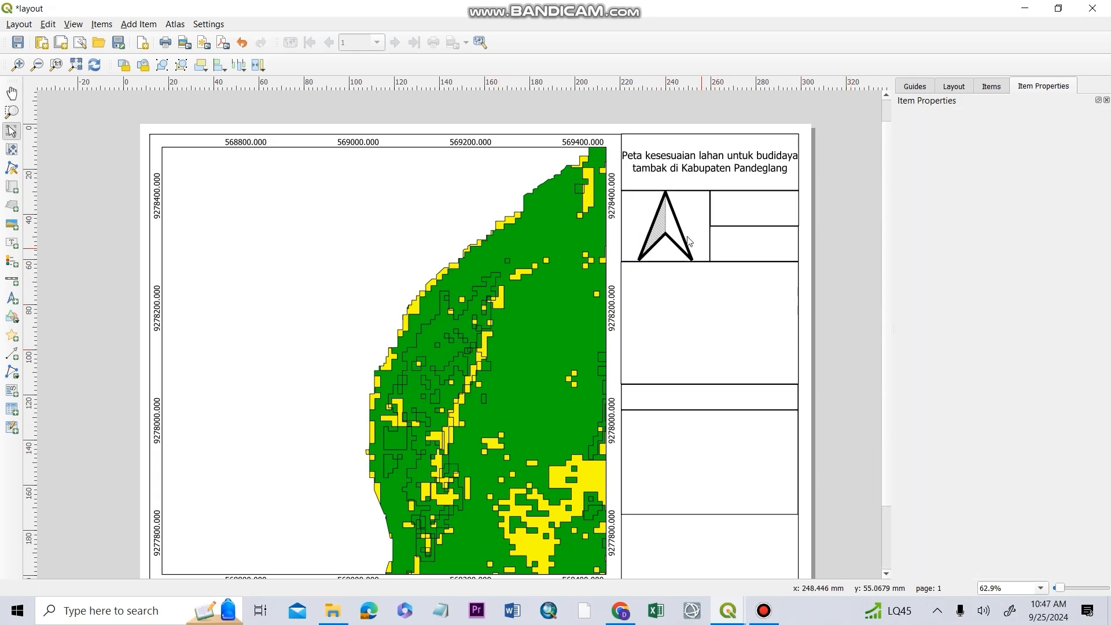
Add a scale bar for Map 1 in the upper small cell beside the north arrow and align it with the cell's corner
left_click(991, 87)
left_click(968, 87)
left_click(141, 25)
left_click(168, 135)
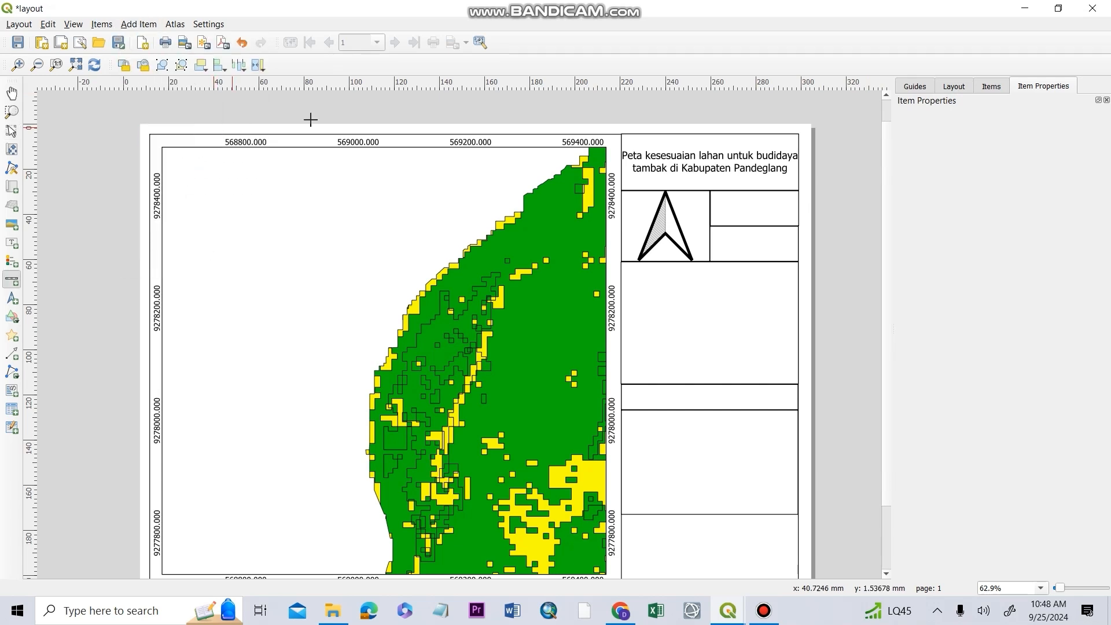
left_click_drag(716, 197, 798, 226)
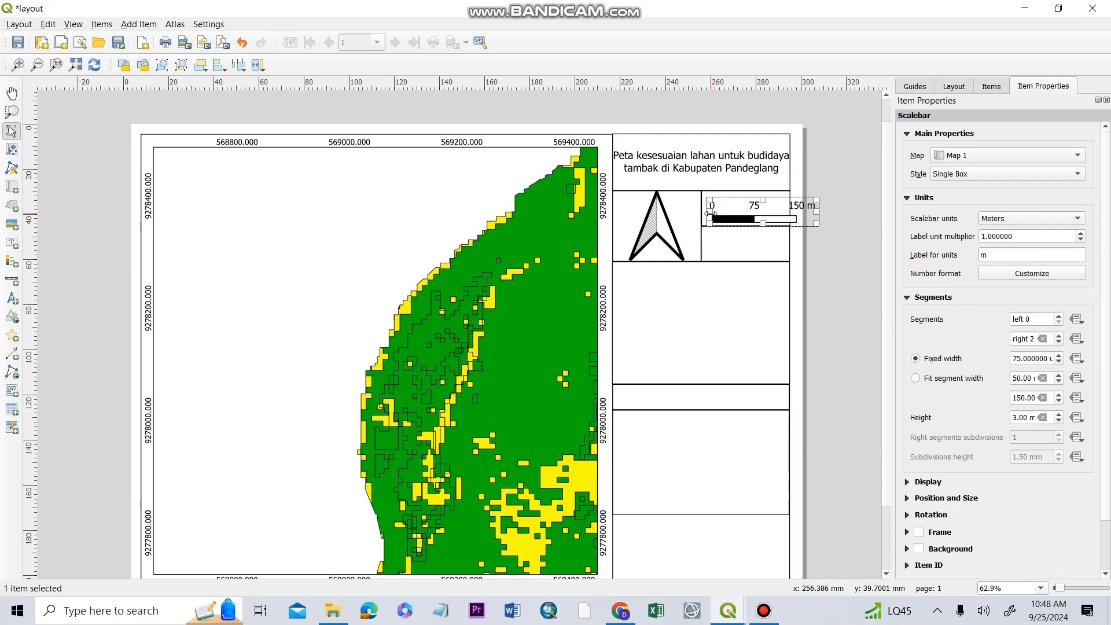
left_click_drag(699, 210, 747, 192)
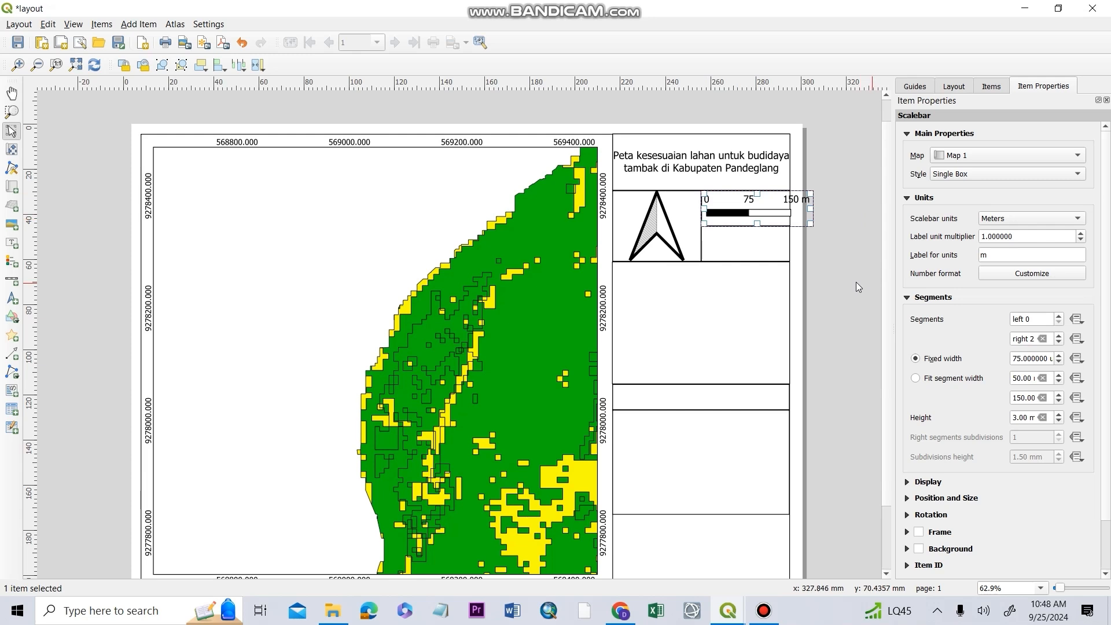
Reduce the scale bar's fixed segment width to 53 units so it fits within its cell
left_click(1058, 362)
left_click(1058, 362)
left_click(1059, 362)
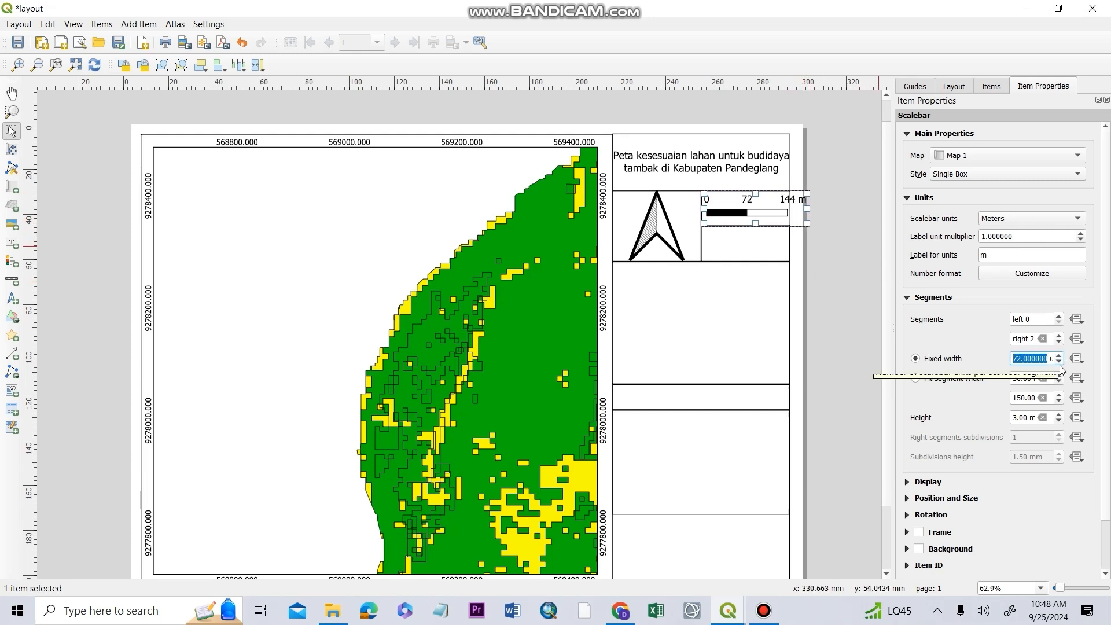
left_click(1058, 362)
left_click_drag(1057, 362, 1059, 365)
left_click(938, 328)
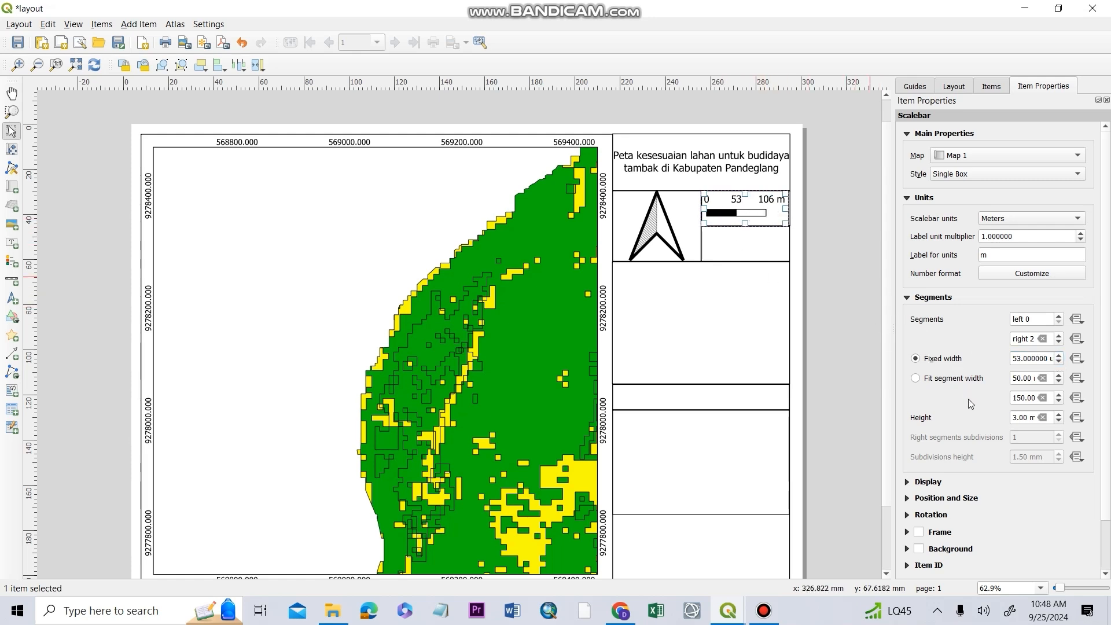
Change the scale bar style to Double Box
left_click(975, 176)
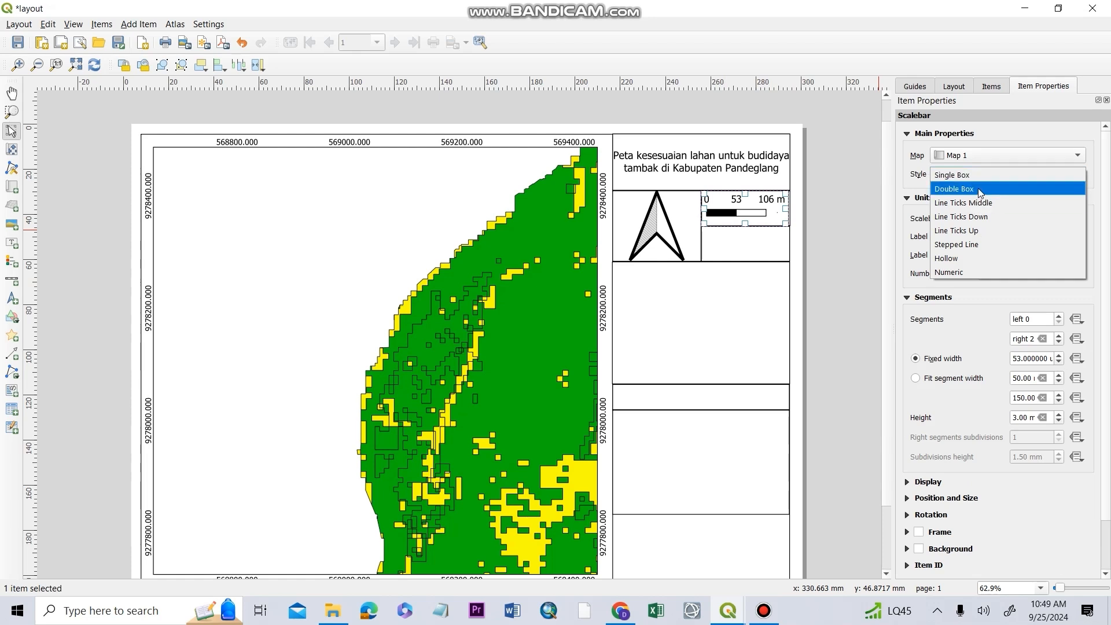
left_click(978, 189)
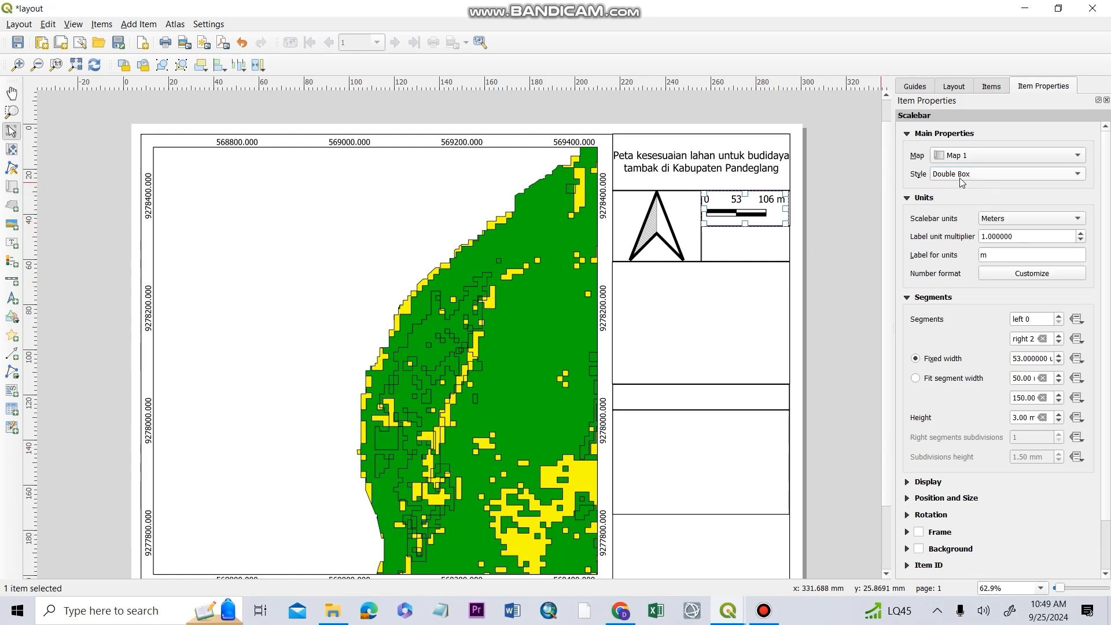
left_click(961, 180)
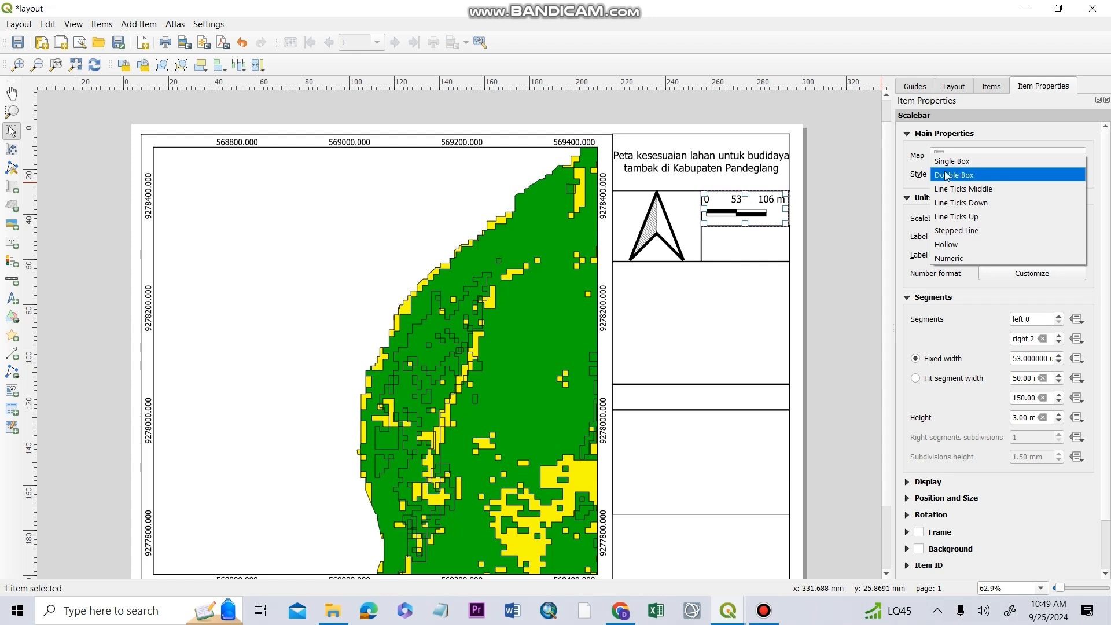
left_click(835, 205)
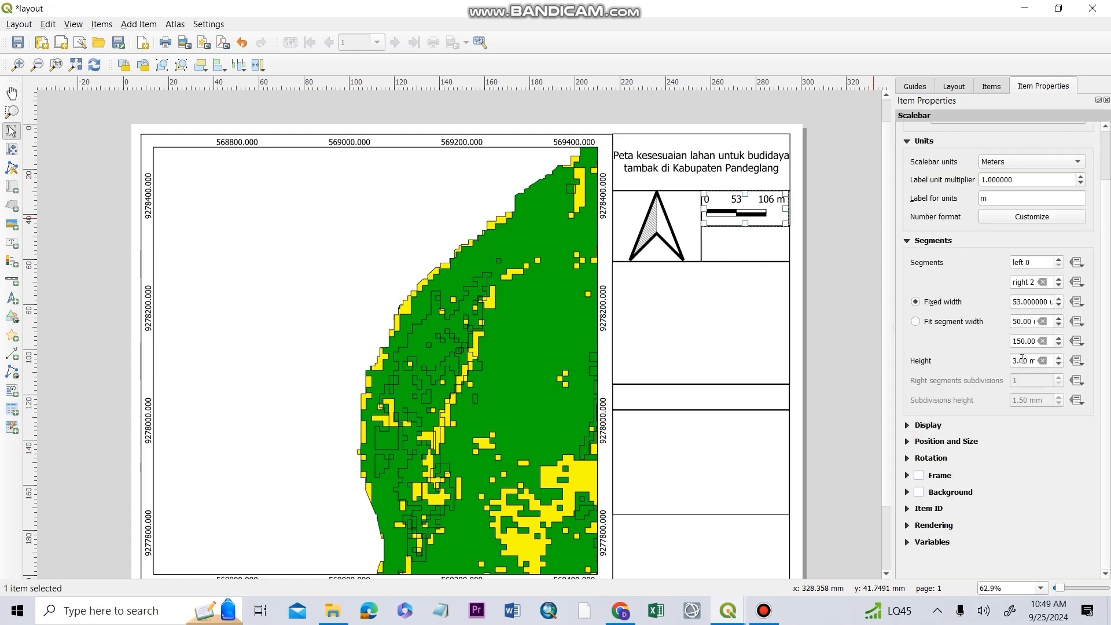
Try other heights for the scale bar, such as 4 mm
scroll(1021, 360, "up", 1)
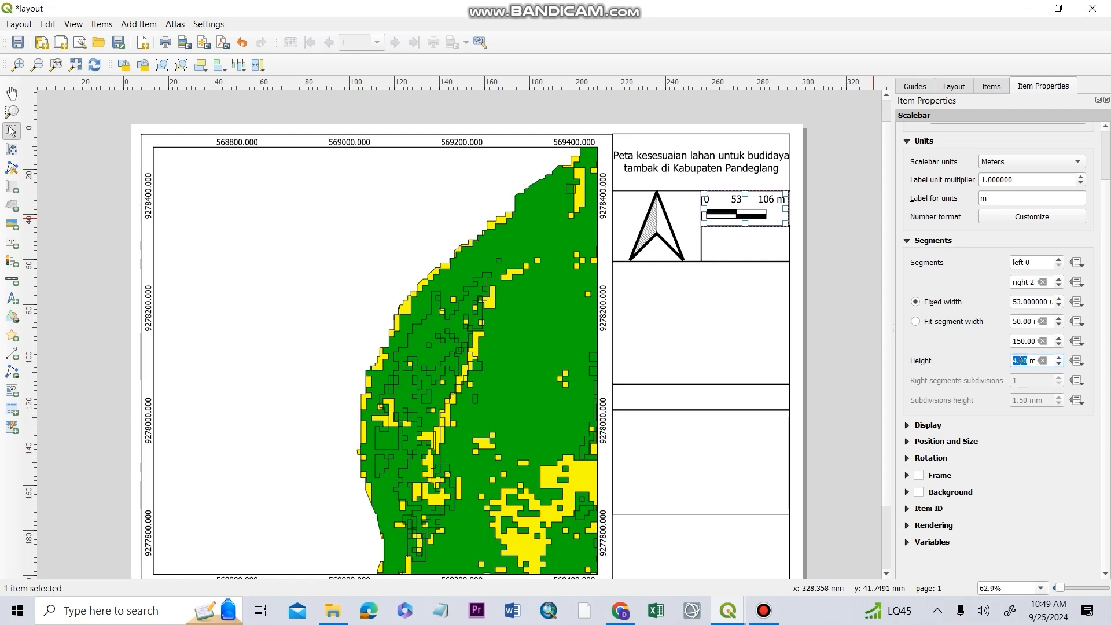
scroll(1021, 360, "up", 1)
scroll(1018, 362, "down", 2)
scroll(1013, 366, "down", 1)
scroll(1021, 357, "up", 1)
left_click(775, 243)
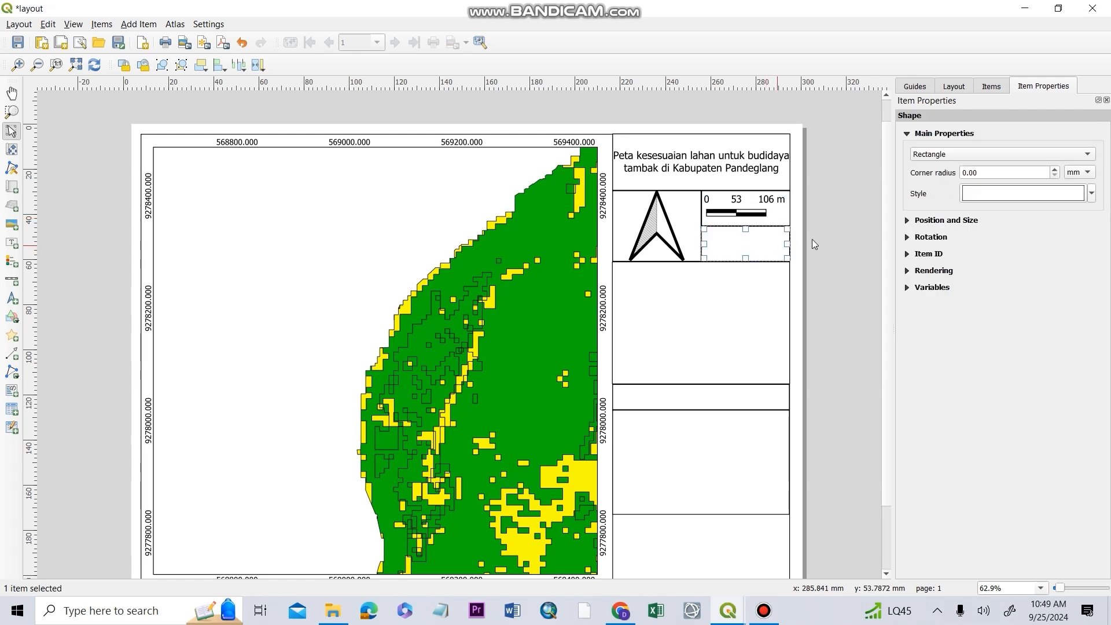
Add a label in the small cell below the scale bar reading "Sistem koordinat: UTM 48S" and, on a second line, "Datum: WGS 48"
left_click(757, 167)
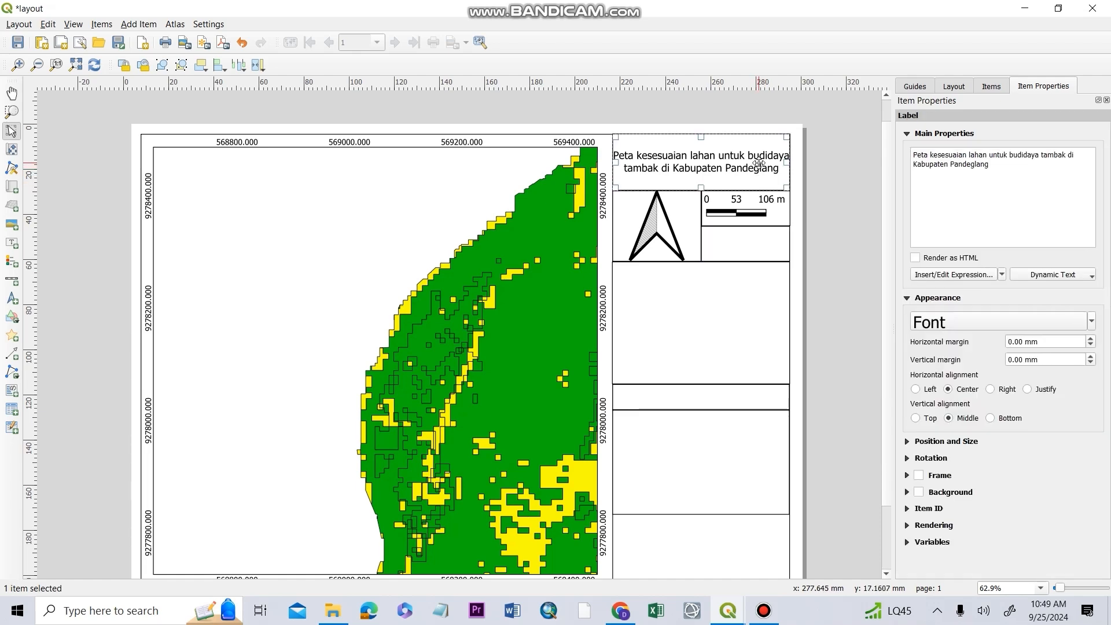
left_click(139, 23)
left_click(246, 91)
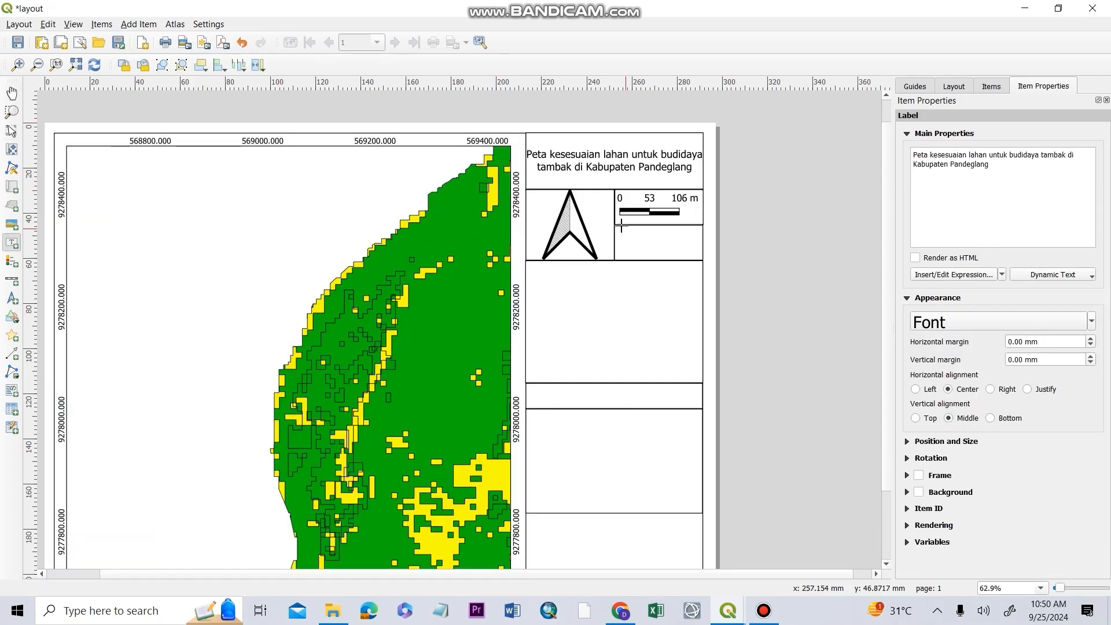
left_click_drag(617, 227, 702, 259)
type("Sistem koordinat: UTM")
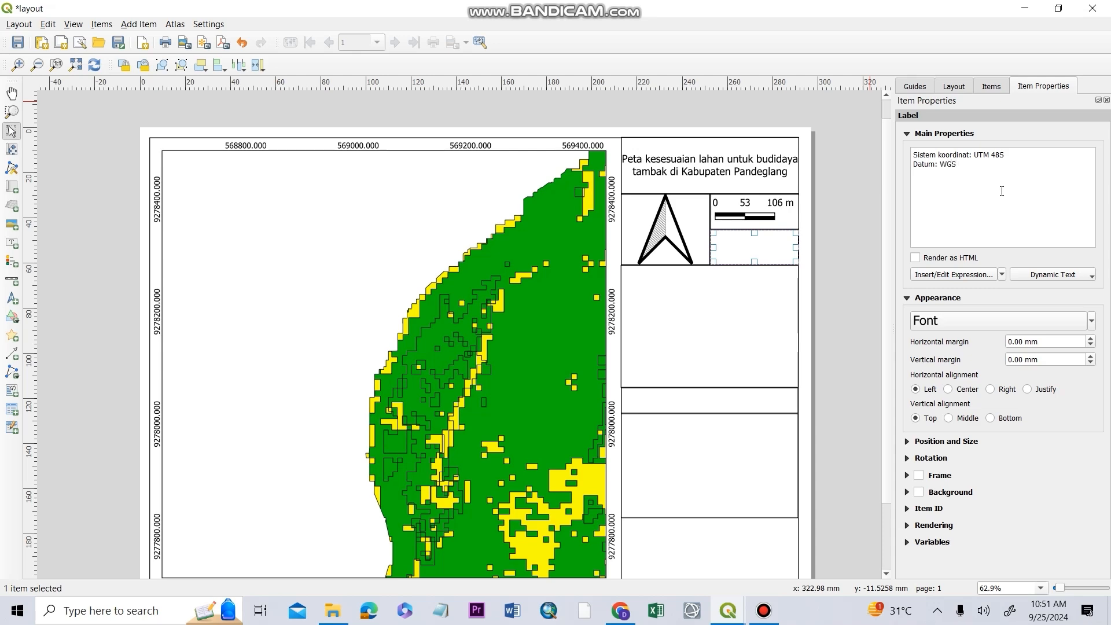
type("48")
scroll(783, 290, "up", 2)
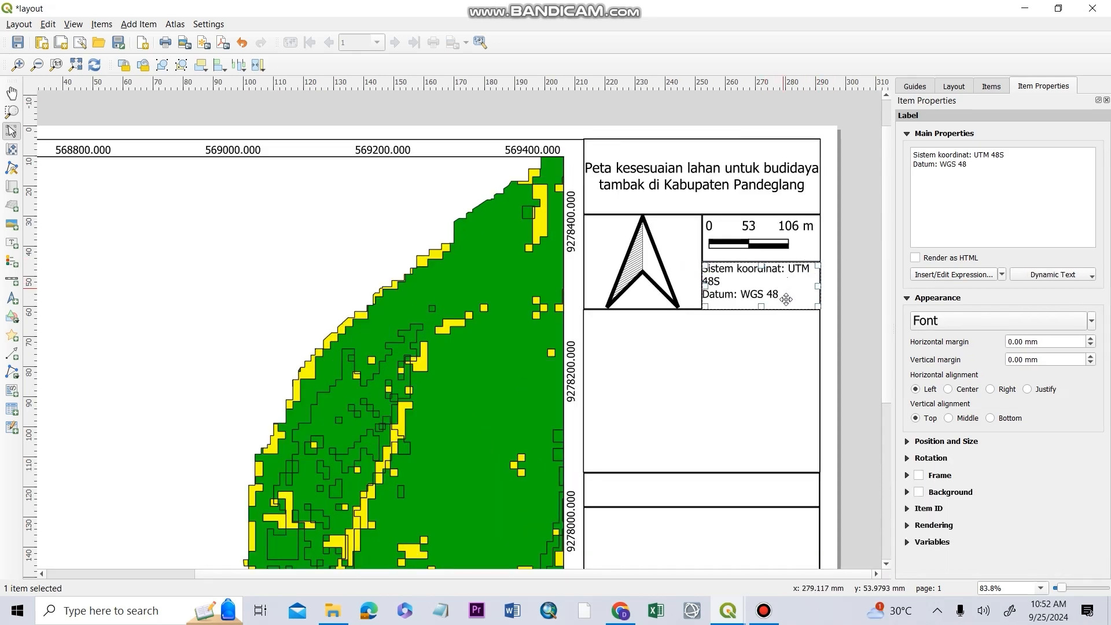
Reduce the coordinate system label's font size to 9 points
left_click(934, 320)
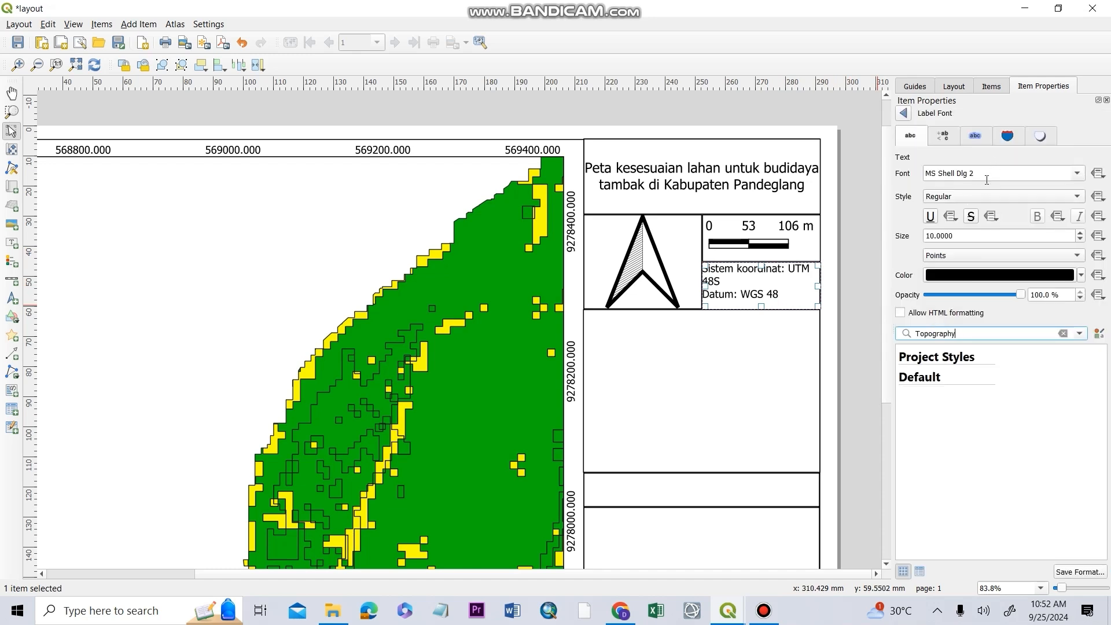
scroll(995, 235, "down", 1)
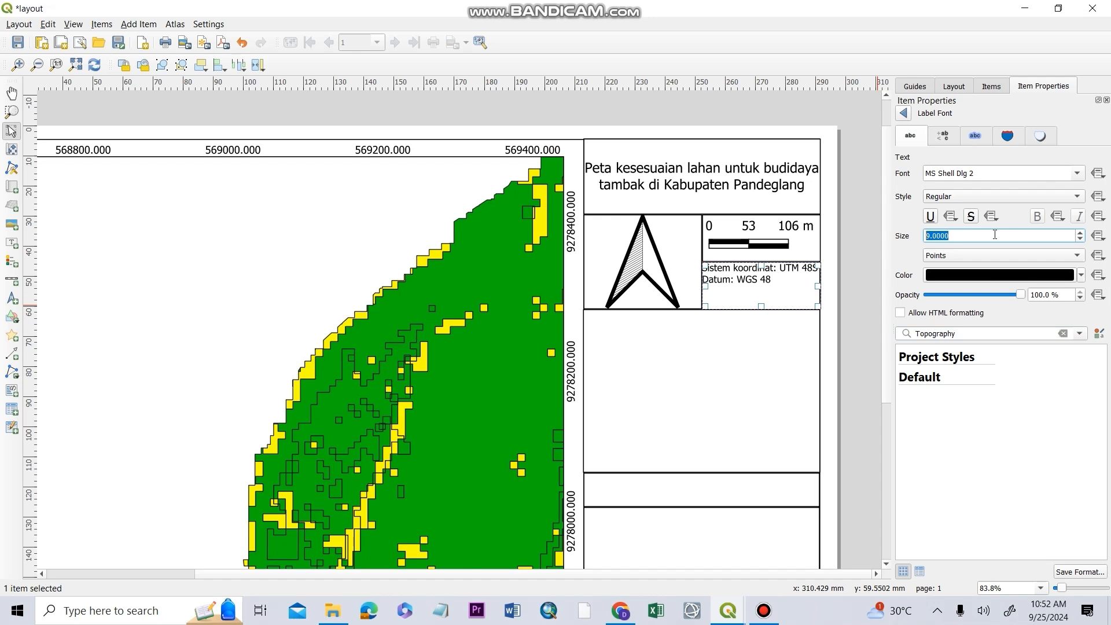
left_click(903, 113)
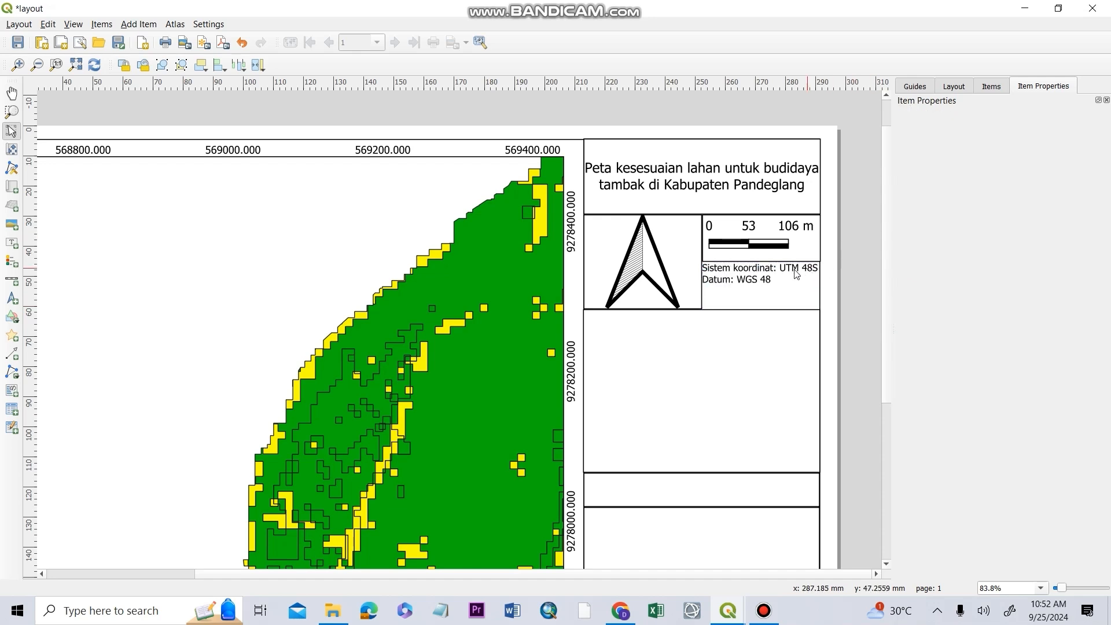
Align the coordinate system label's text vertically to the middle, with left horizontal alignment
left_click(964, 390)
left_click(966, 418)
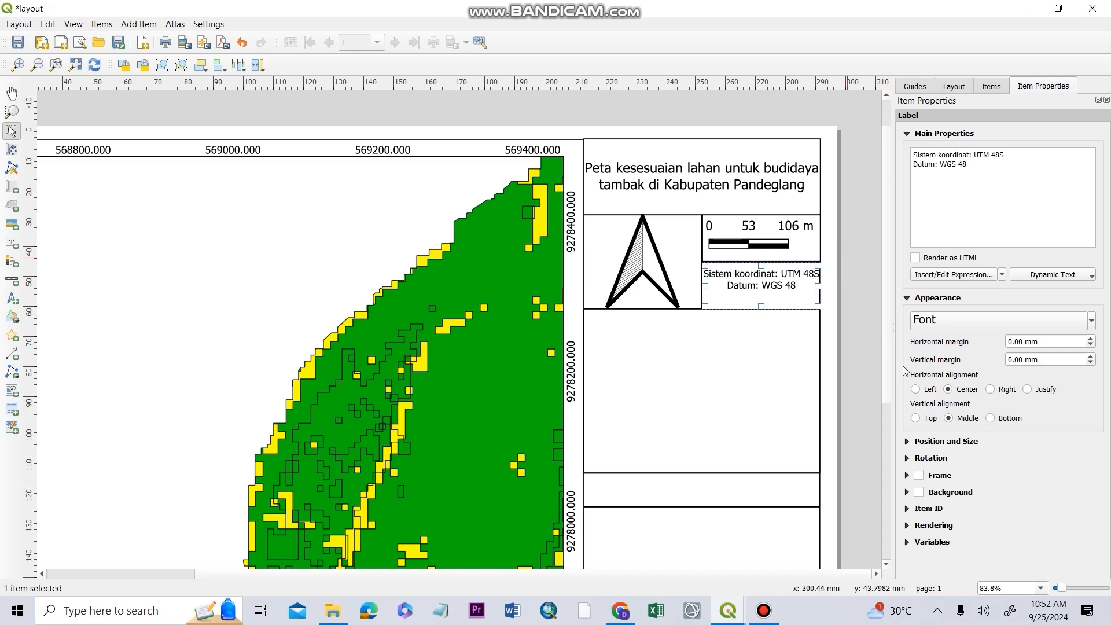
left_click(862, 345)
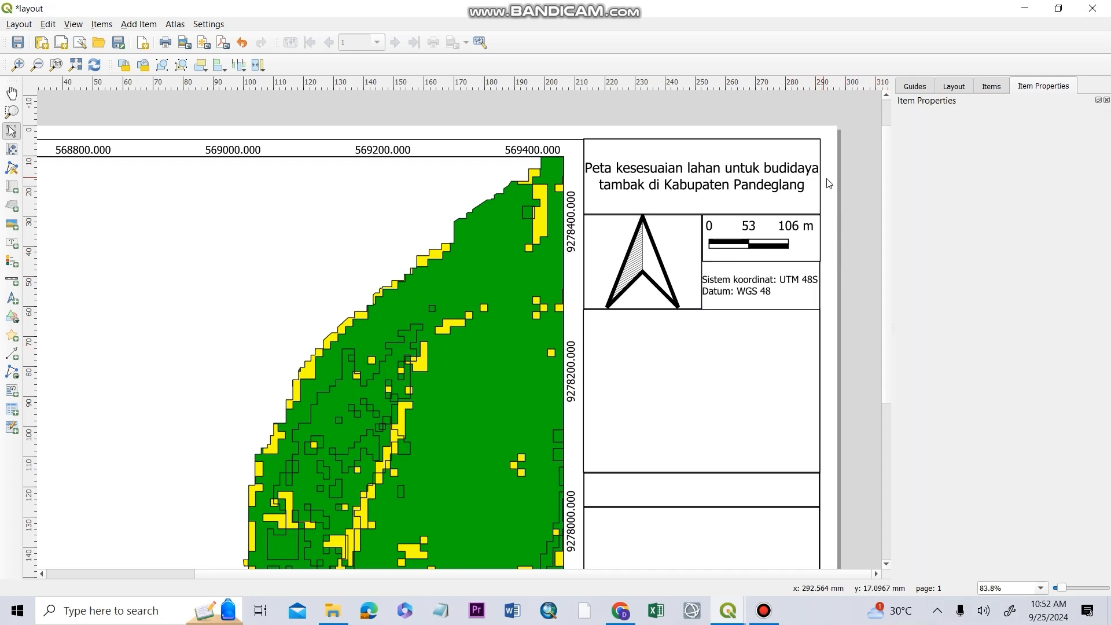
left_click(835, 339)
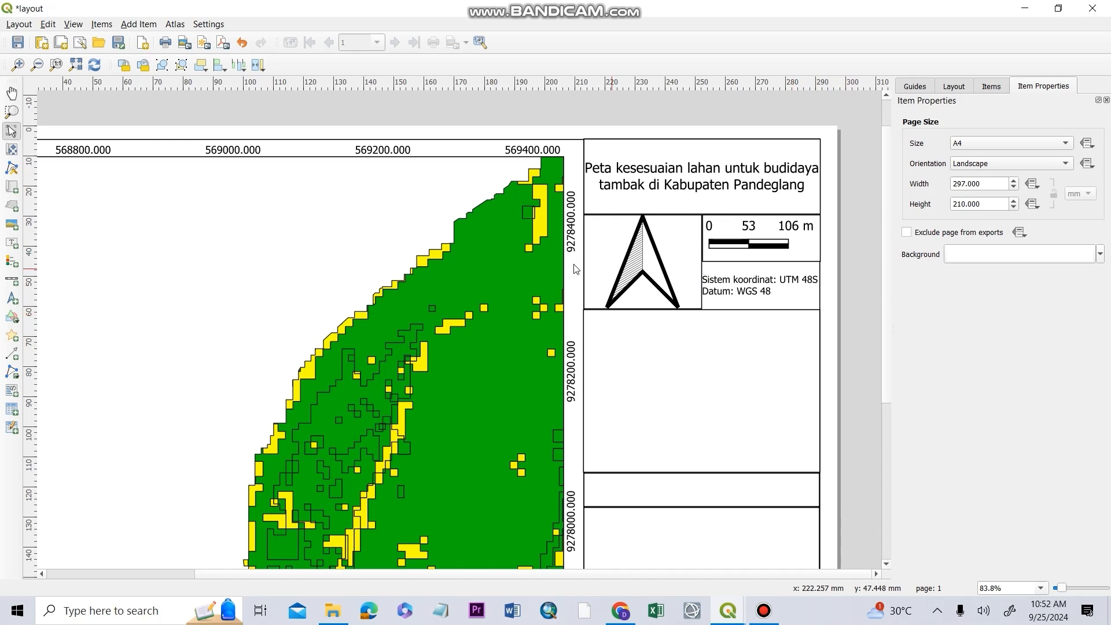
Add a legend for Map 1 in the large empty cell below the north arrow
left_click(140, 28)
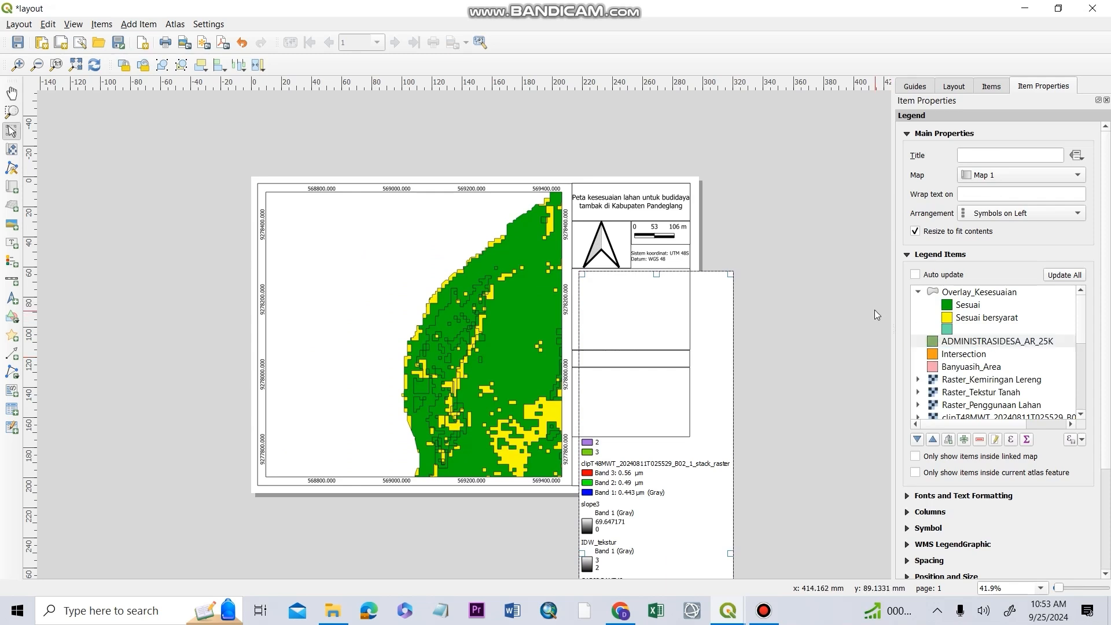
left_click(877, 309)
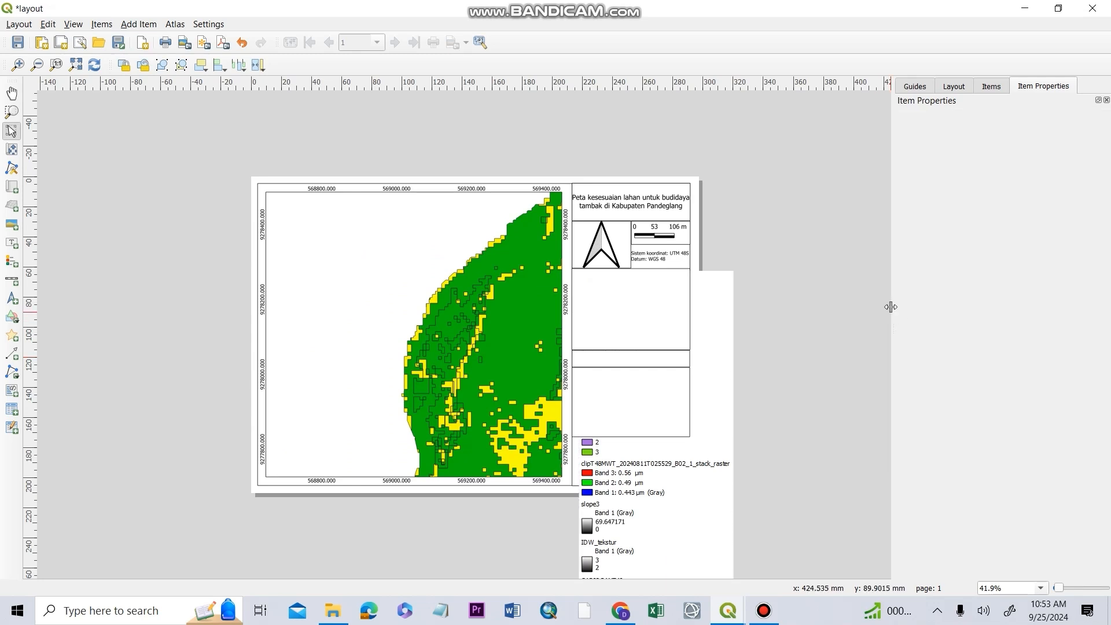
left_click(589, 404)
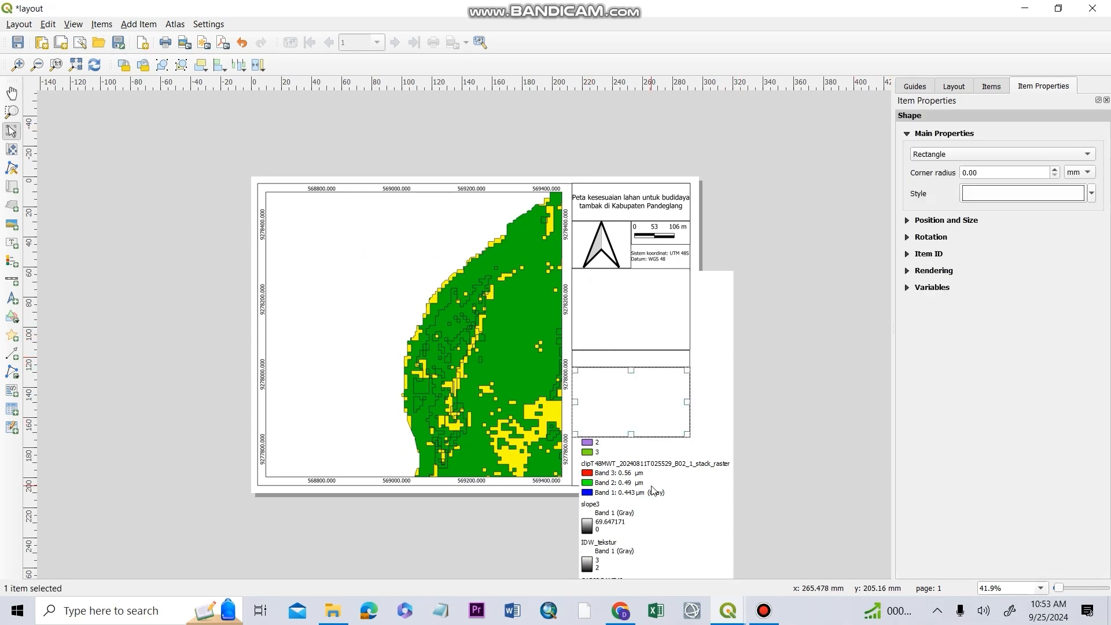
Reduce the legend to the Sesuai and Sesuai bersyarat classes under the heading "Legenda" and fit it inside its cell
left_click(651, 485)
left_click(915, 274)
key("z")
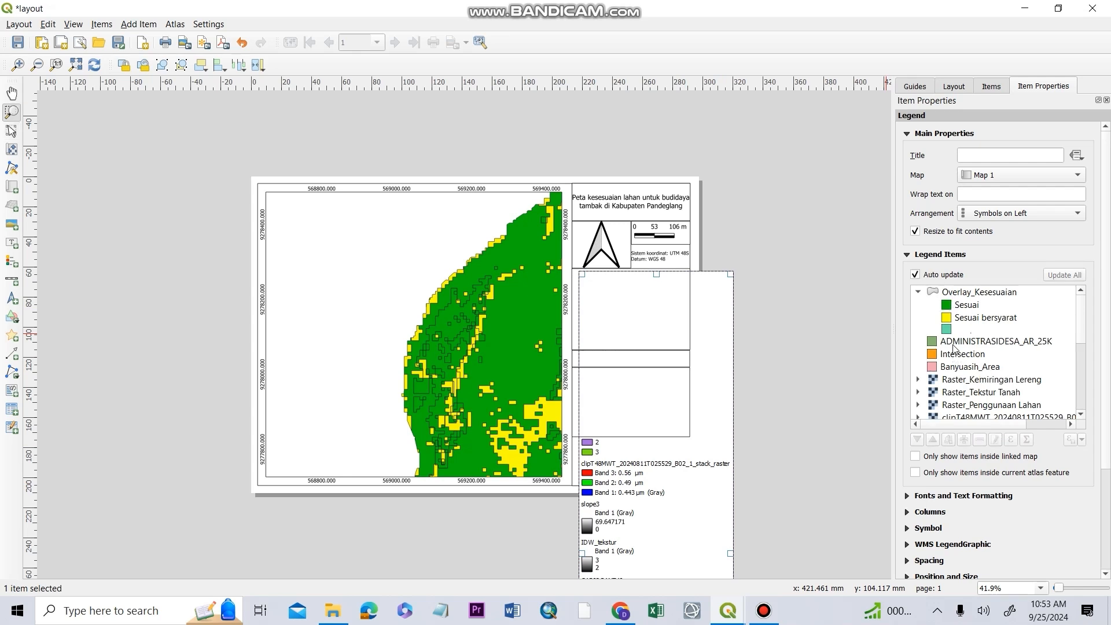
left_click_drag(958, 346, 961, 397)
left_click(959, 394)
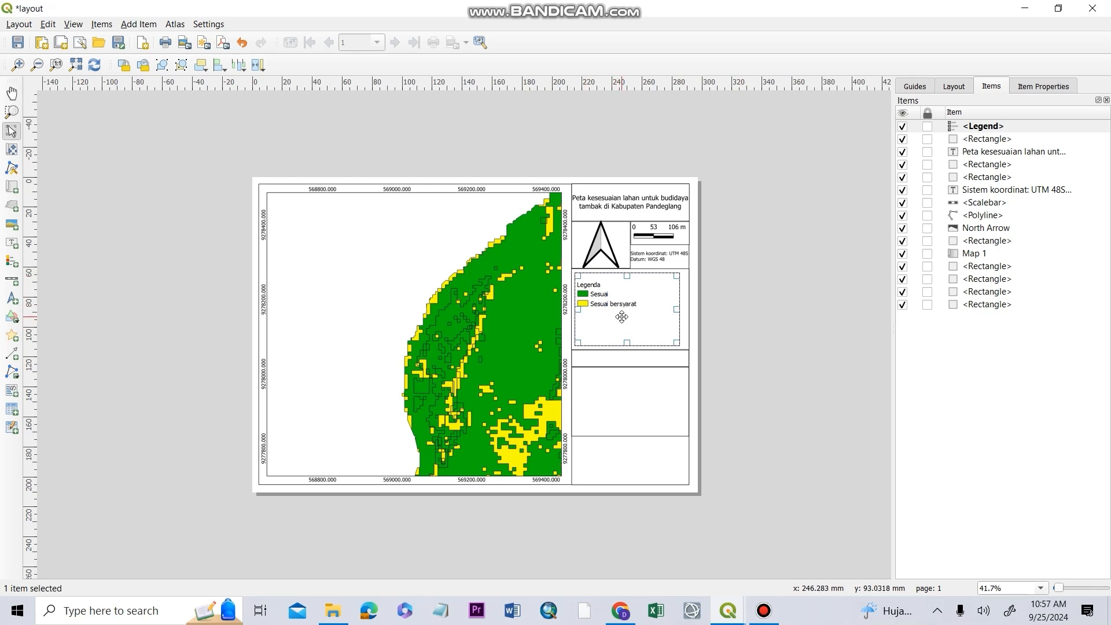
Examine the legend's item list and the label properties of its Legenda heading
left_click(1015, 89)
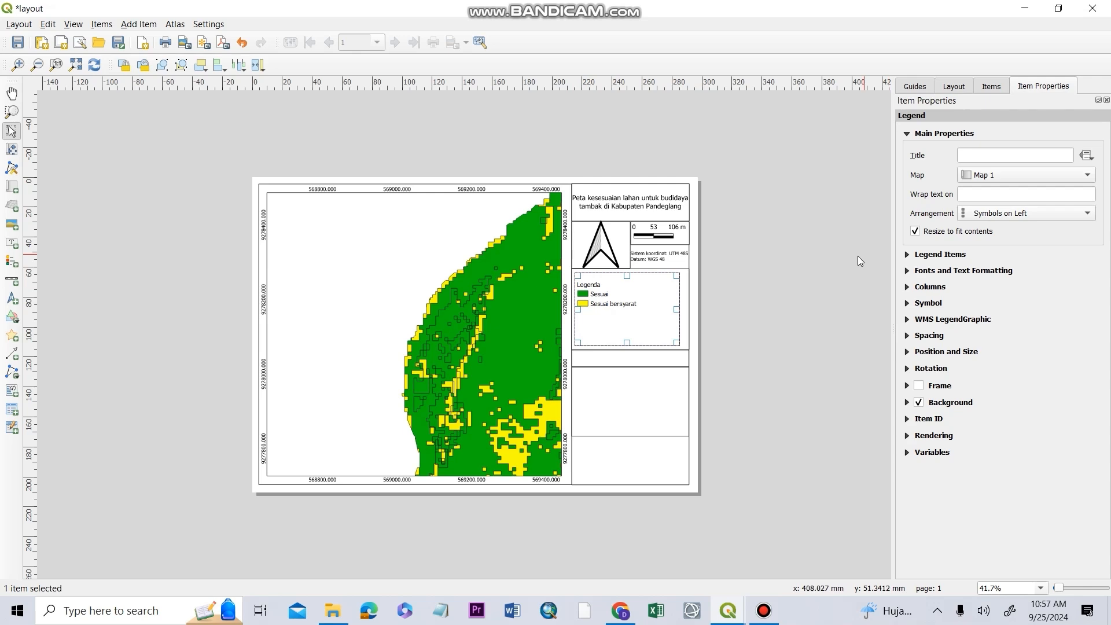
left_click(908, 256)
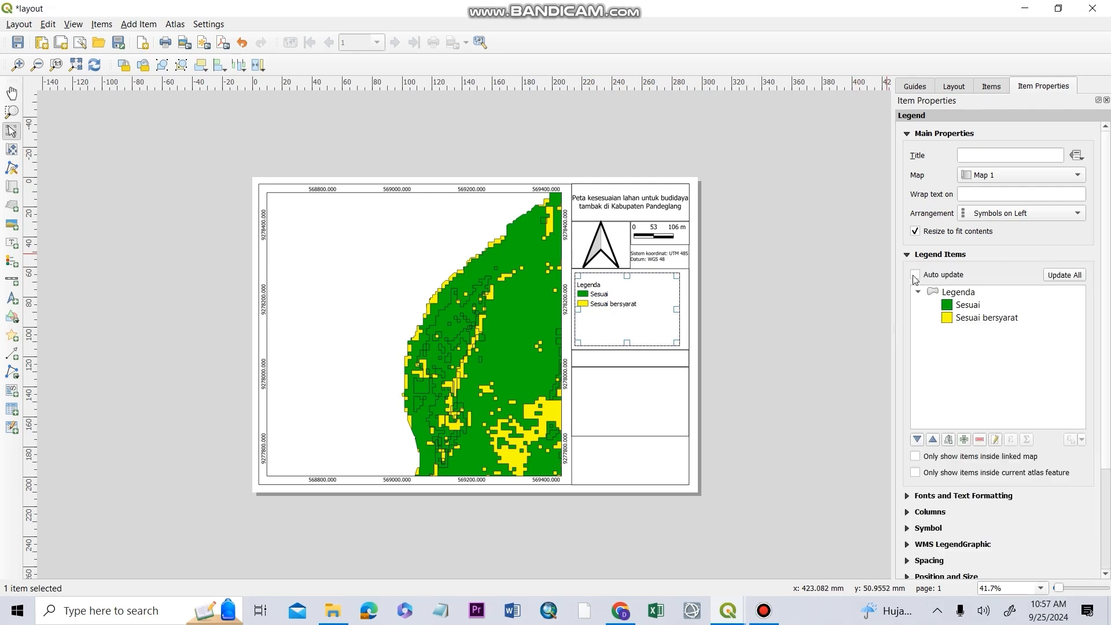
double_click(956, 297)
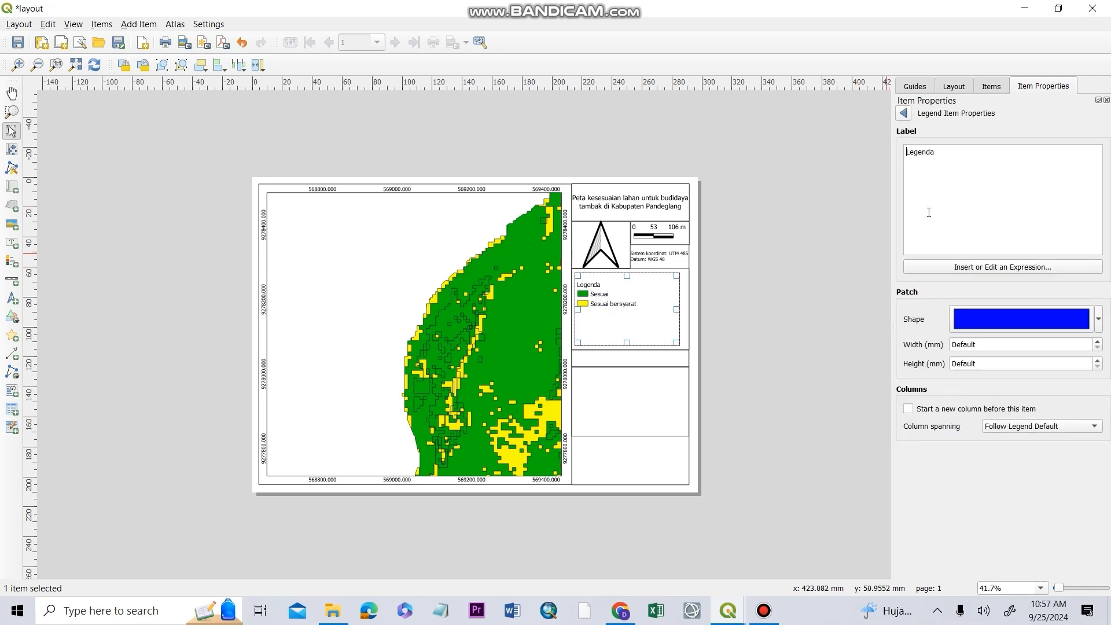
left_click(904, 114)
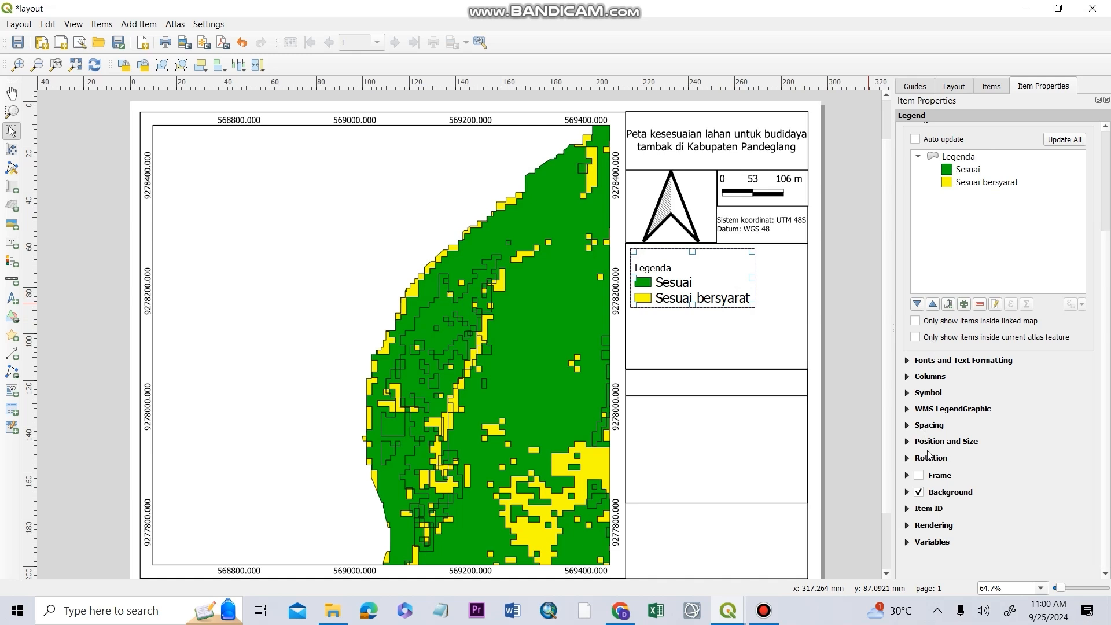
Set the legend's subgroup heading font to bold, size 16
left_click(908, 360)
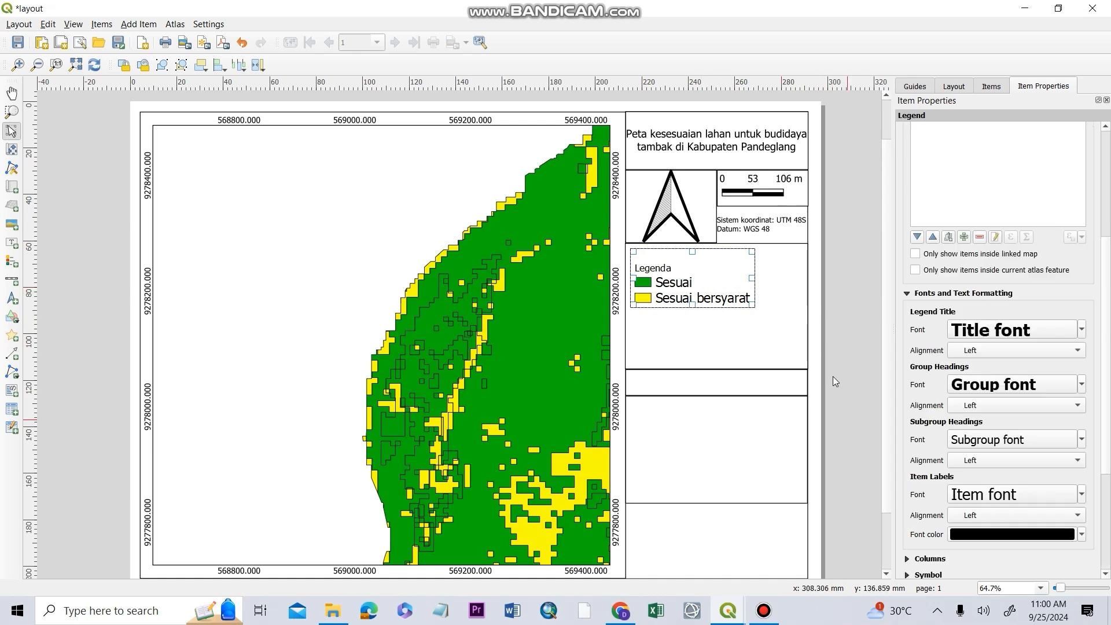
scroll(883, 389, "down", 2)
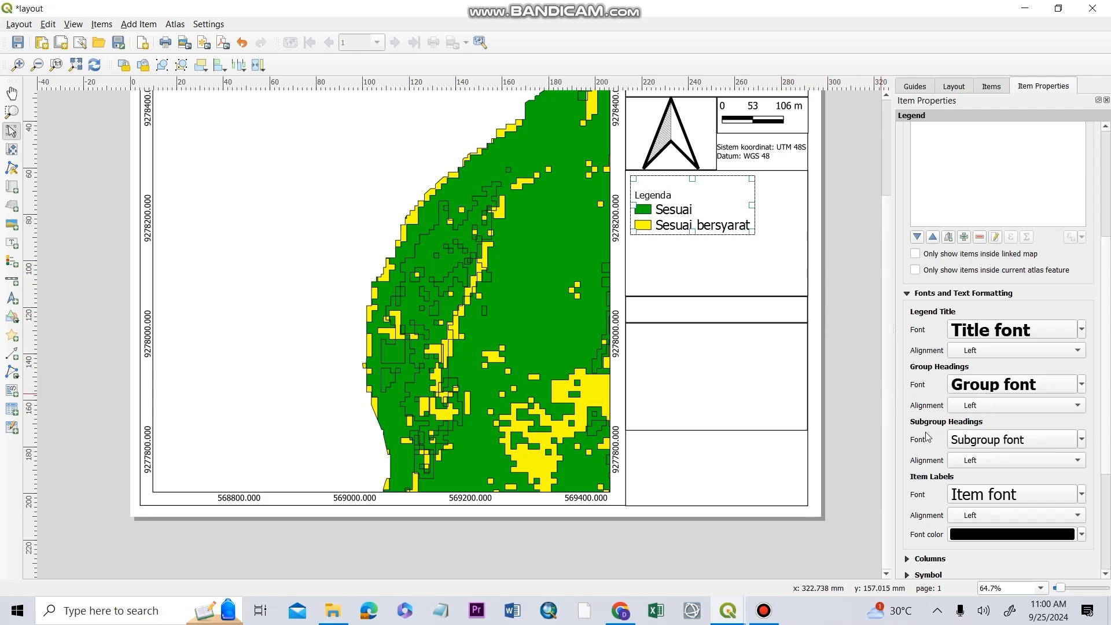
left_click(970, 440)
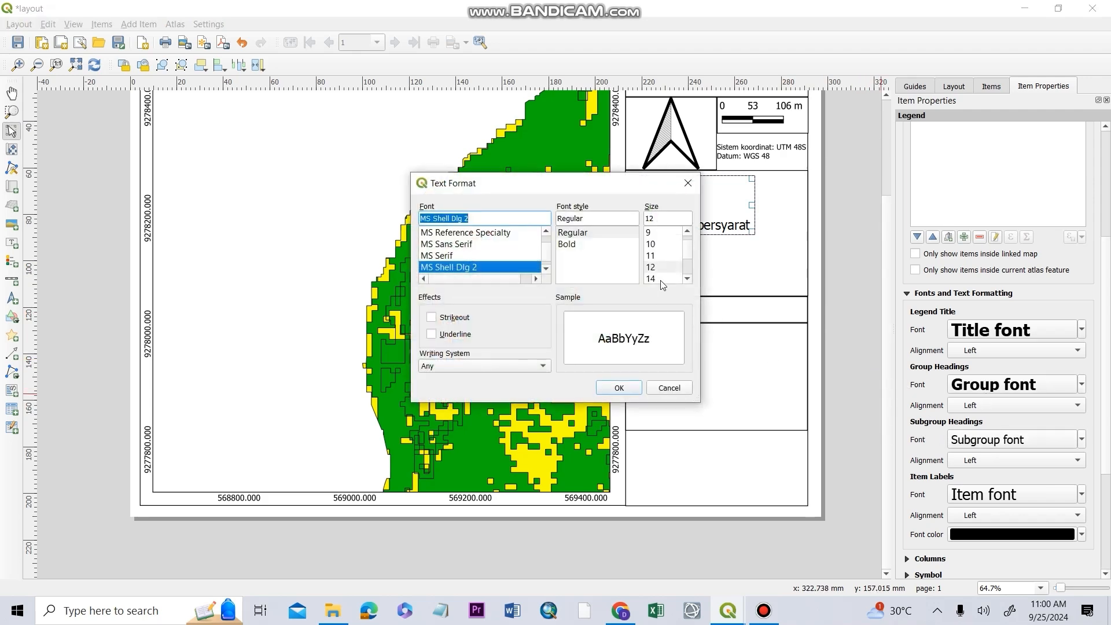
scroll(666, 272, "down", 1)
left_click(658, 256)
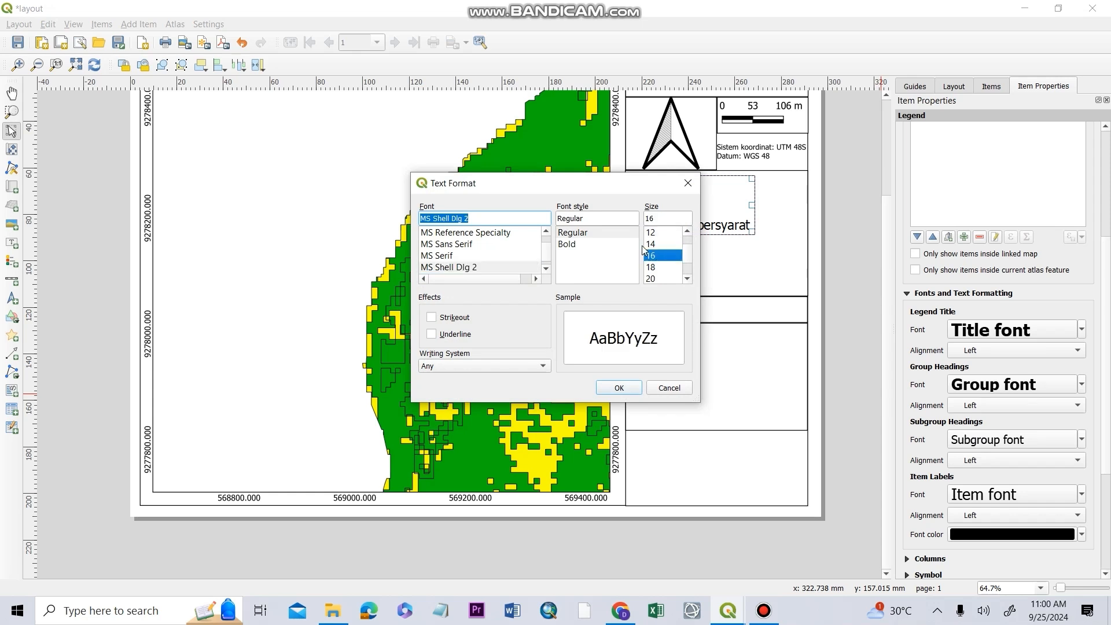
left_click(600, 246)
left_click(619, 389)
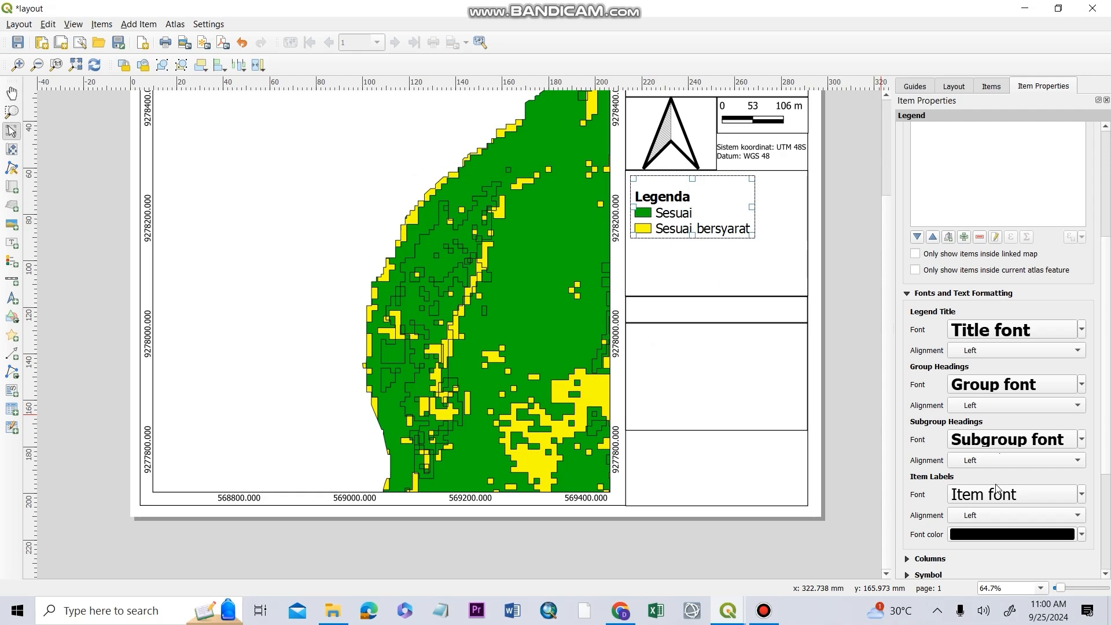
Set the legend's item label font size to 18
left_click(970, 491)
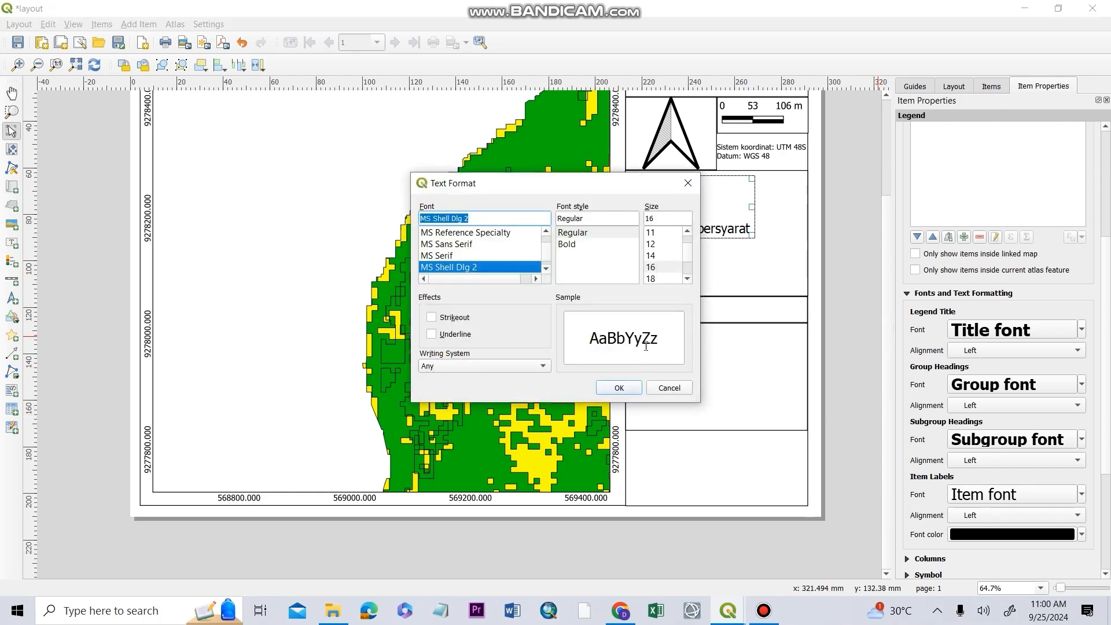
left_click(651, 278)
left_click(619, 388)
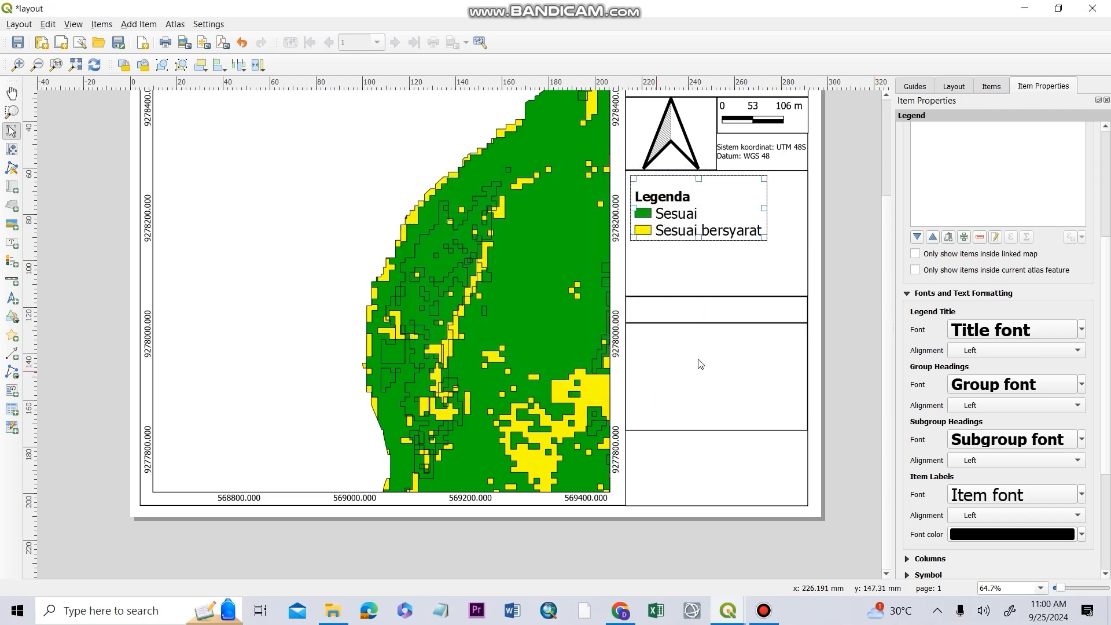
Enlarge the legend's bold subgroup heading font further so that it stands out above the item labels
left_click(995, 441)
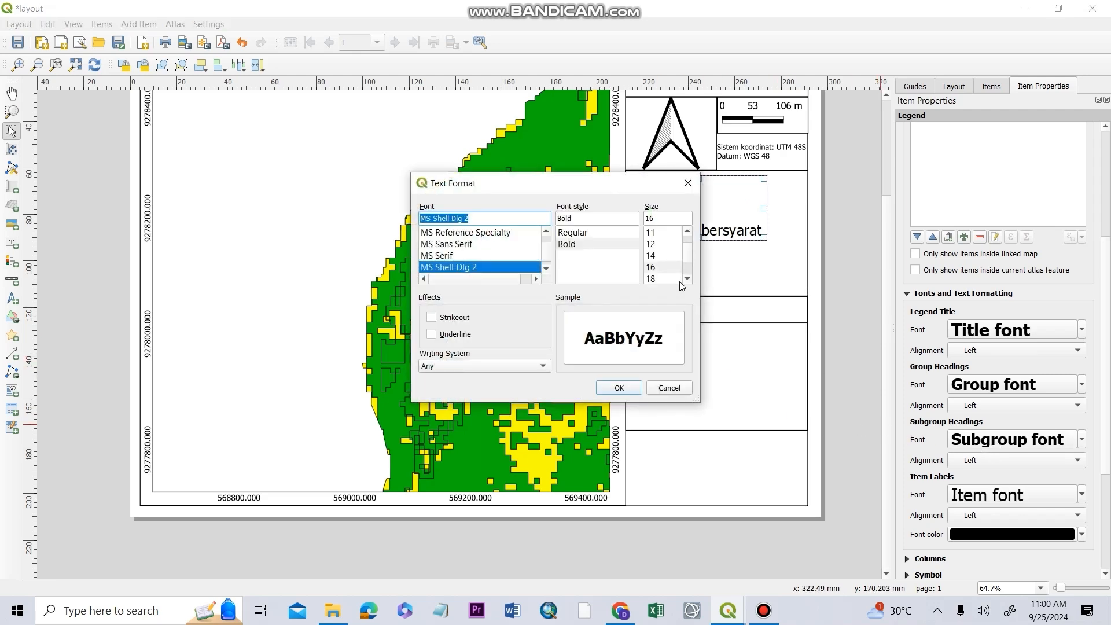
left_click(664, 267)
left_click(618, 388)
left_click(848, 284)
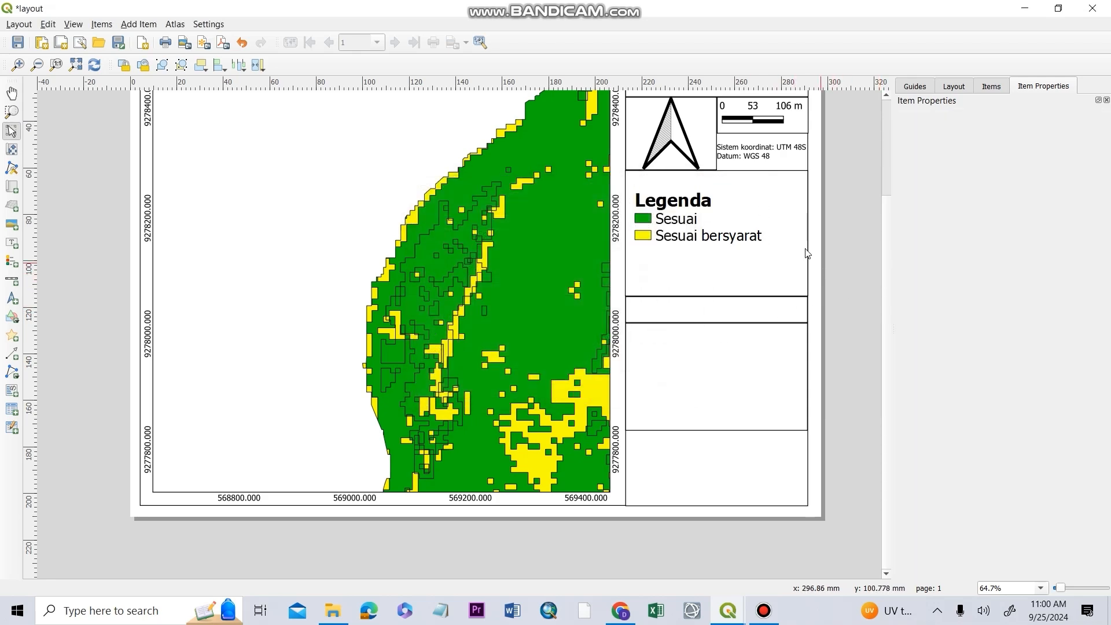
Add the label "INSET PETA" in the narrow cell below the legend, centred horizontally and aligned to the middle vertically
scroll(736, 283, "down", 1)
scroll(735, 283, "up", 1)
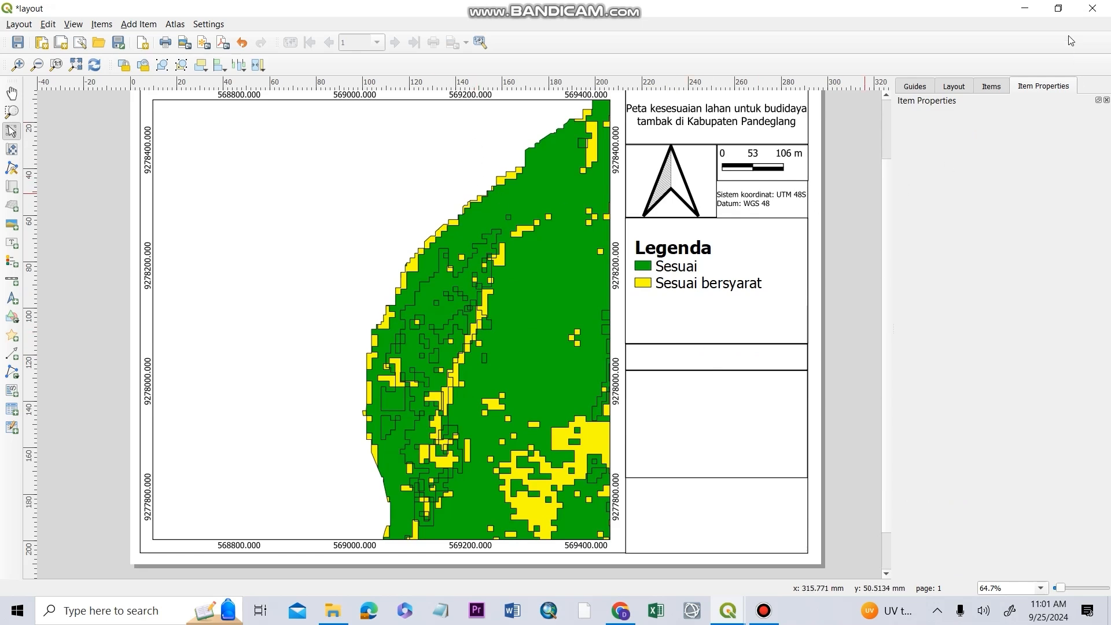
left_click(138, 24)
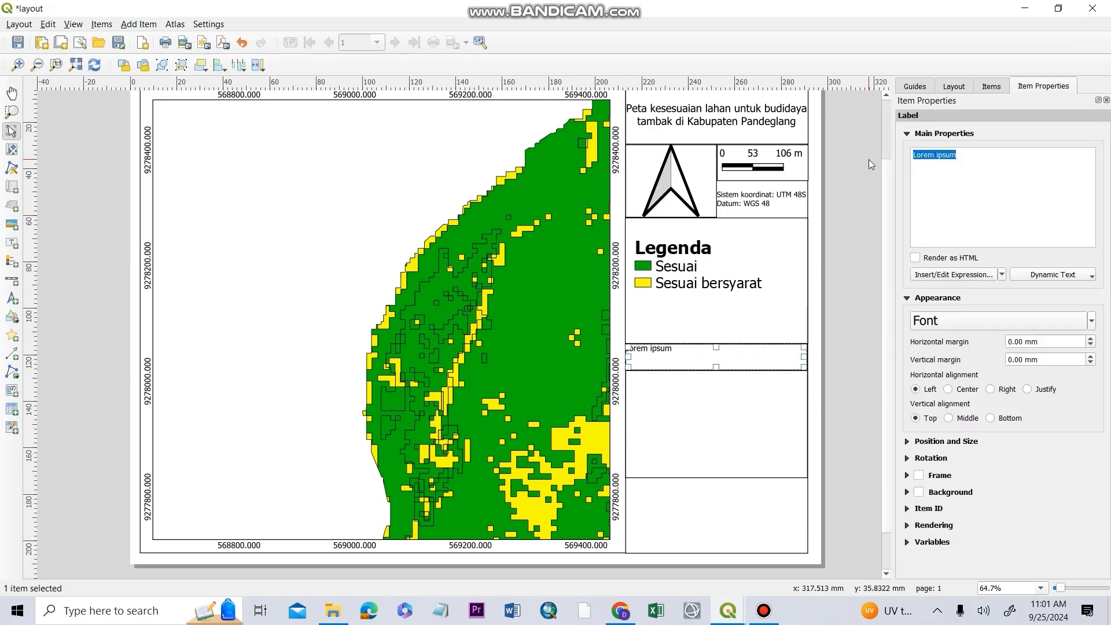
type("IN")
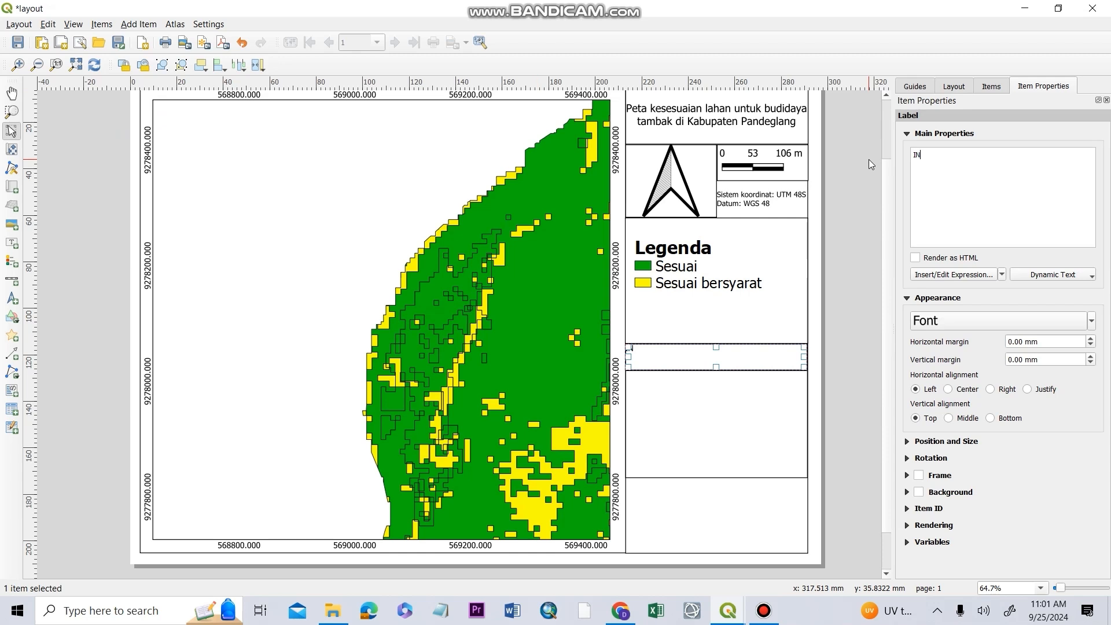
type("SET PETA")
left_click(969, 389)
left_click(964, 419)
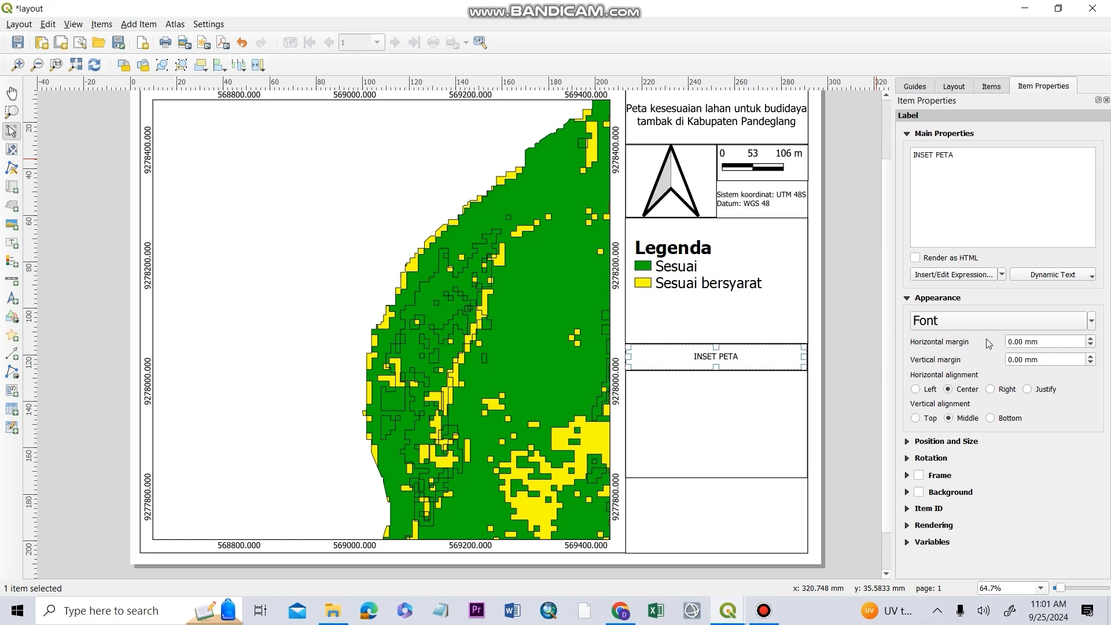
Make the INSET PETA label's font larger and bold
left_click(996, 327)
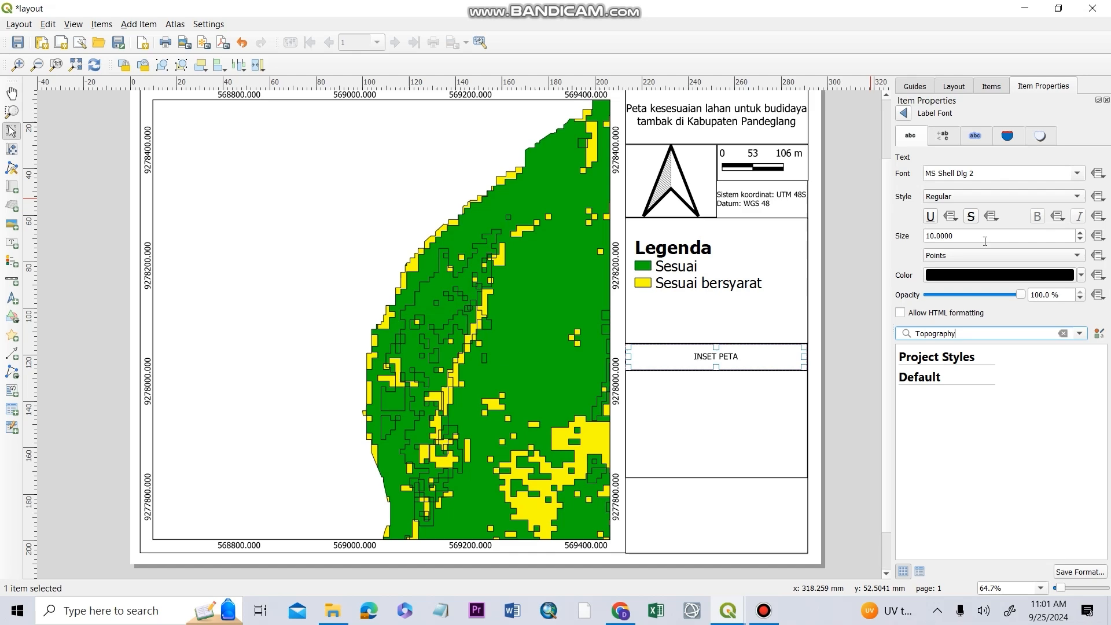
scroll(985, 240, "up", 4)
left_click(845, 299)
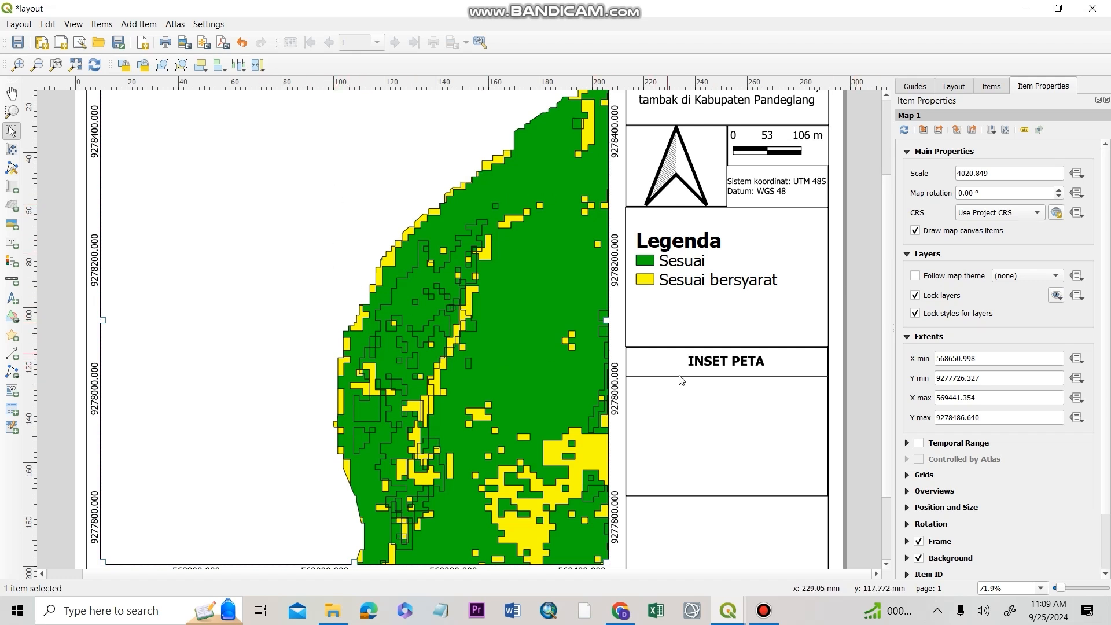
Reframe the village boundary layer around Tanjungjaya and Banyuasih in the main QGIS canvas, and return to the print layout
mouse_move(735, 619)
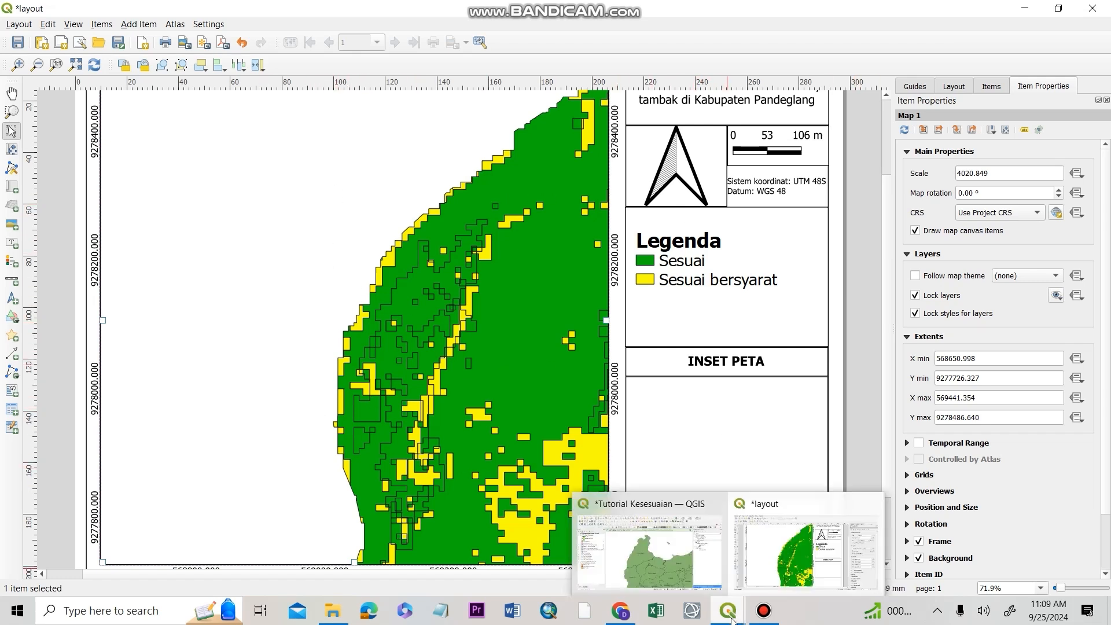
left_click(706, 573)
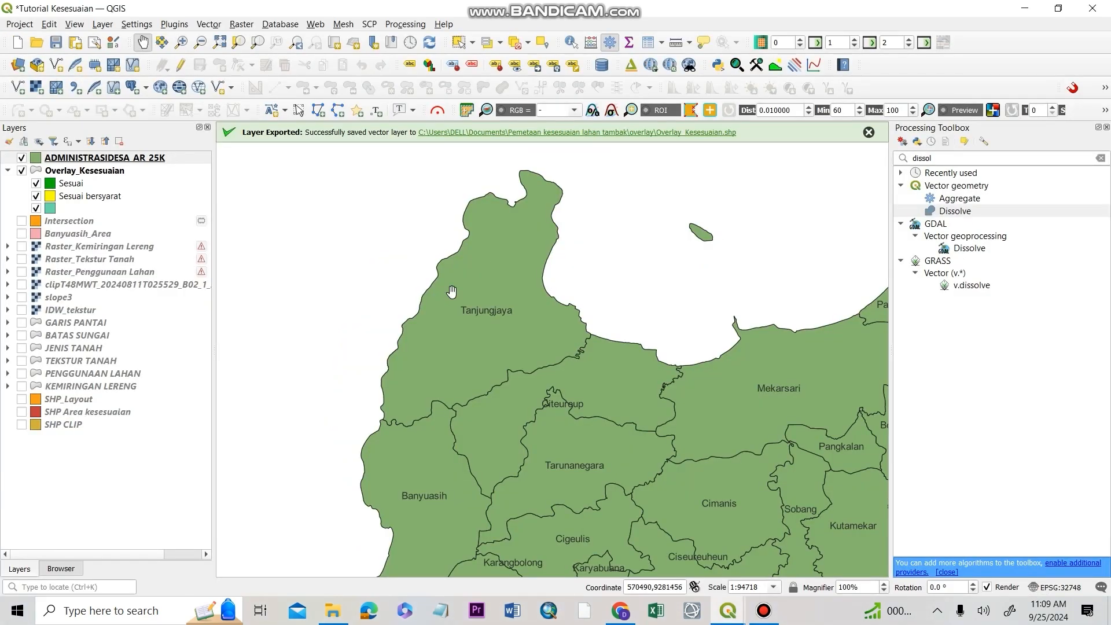
left_click_drag(471, 268, 468, 303)
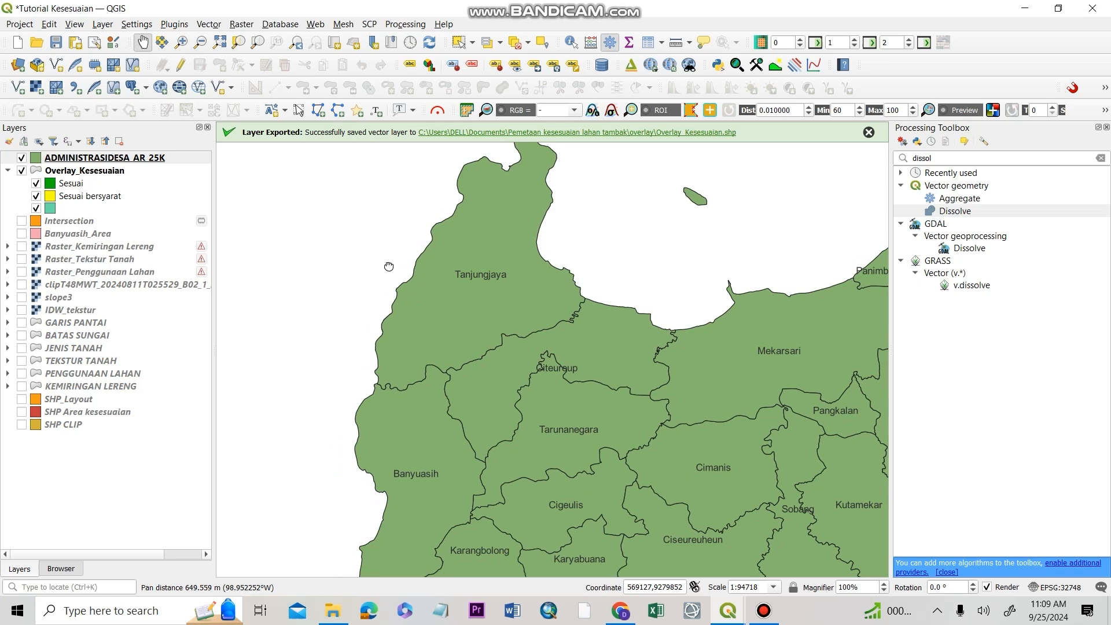
left_click_drag(389, 265, 404, 235)
left_click_drag(401, 352, 433, 373)
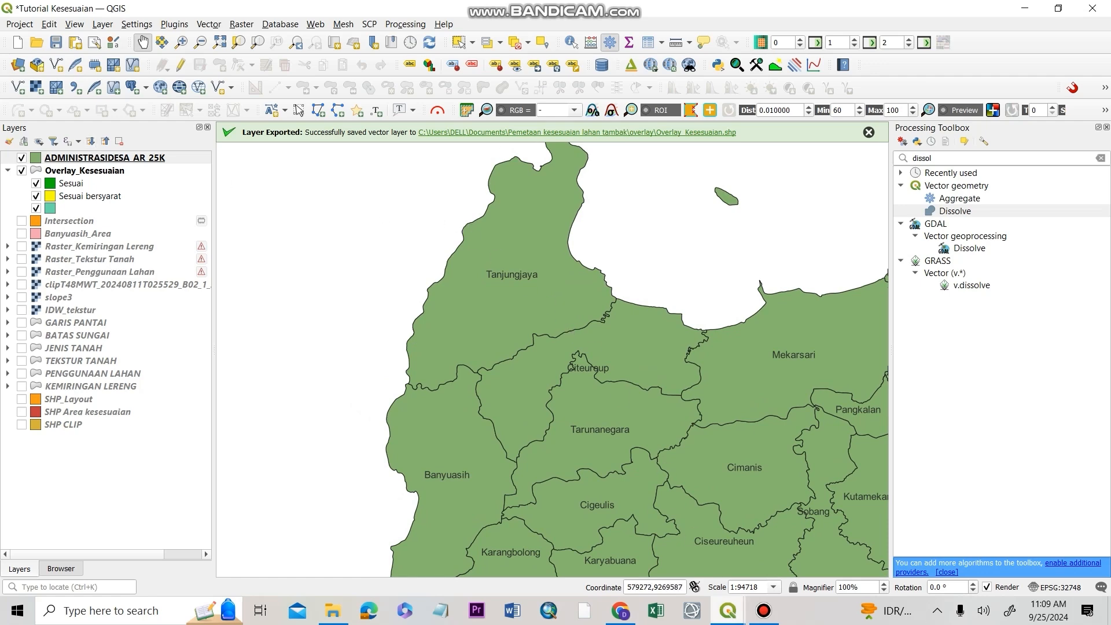
mouse_move(735, 620)
left_click(833, 550)
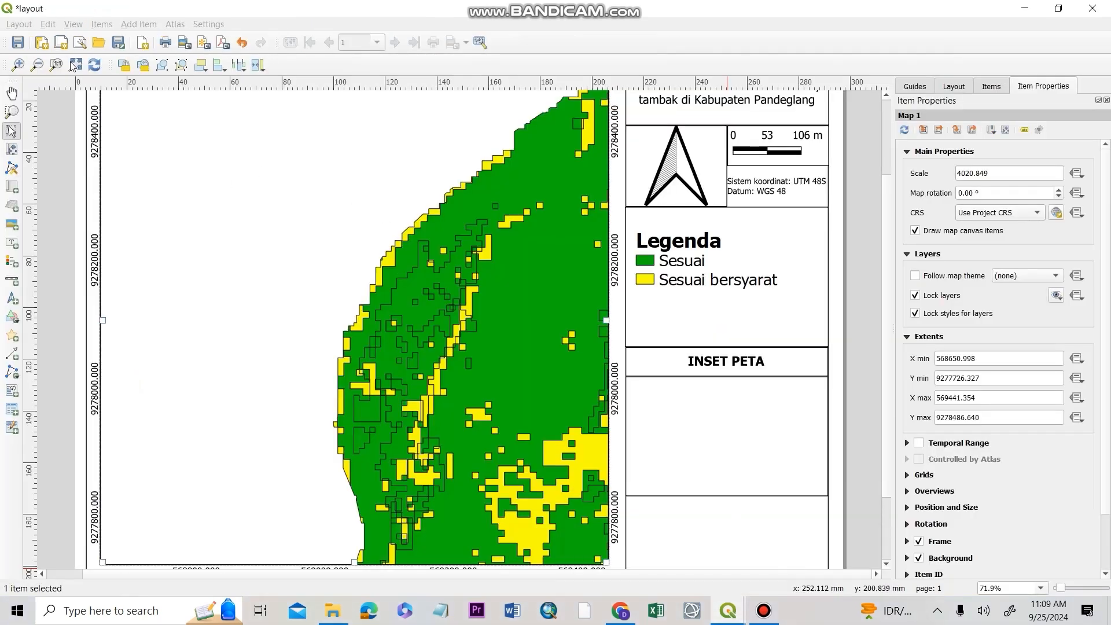
Add a second map filling the empty cell below the INSET PETA label and nudge it slightly up and to the left
left_click(140, 24)
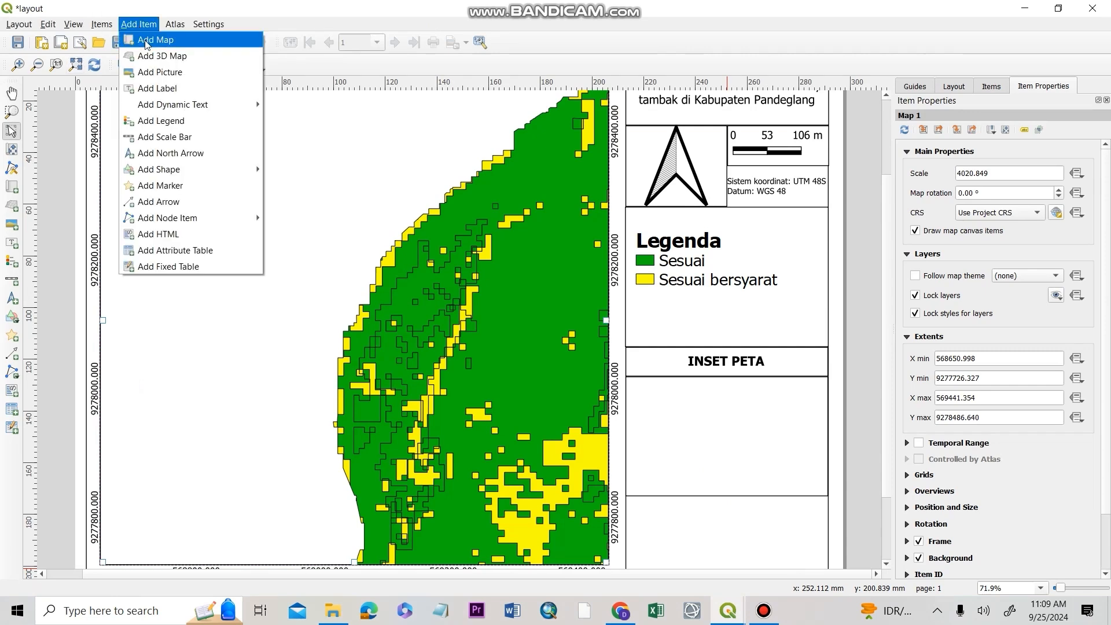
left_click(152, 39)
left_click_drag(636, 387, 817, 492)
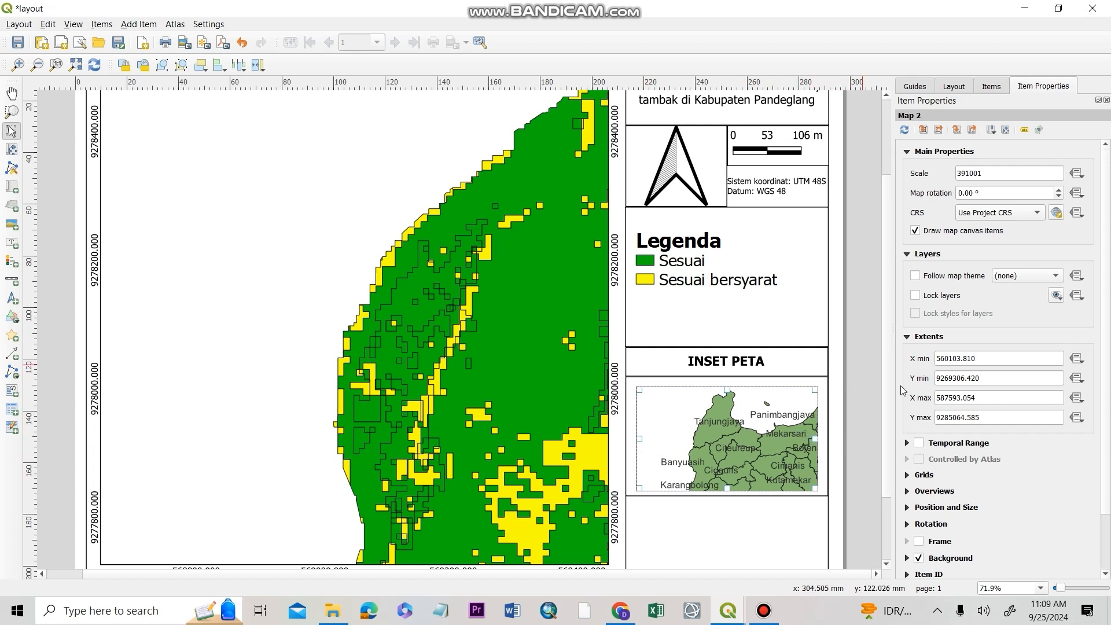
scroll(934, 422, "down", 1)
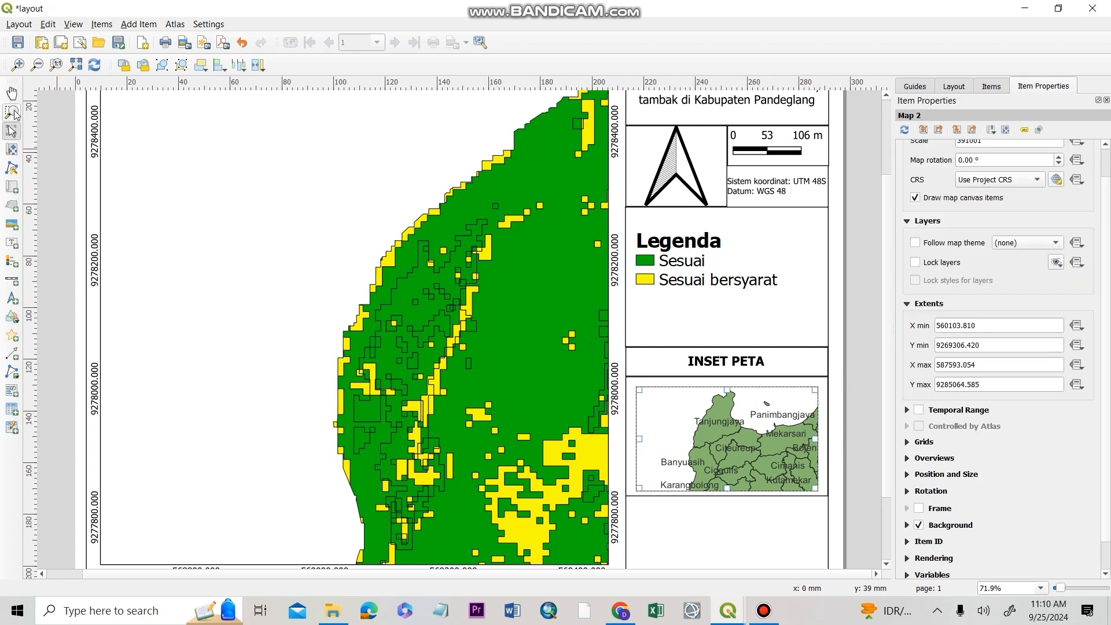
key("Left")
key("Left")
key("Up")
Shift the inset map's content right and slightly down within its frame to reposition the coastal villages
left_click(12, 152)
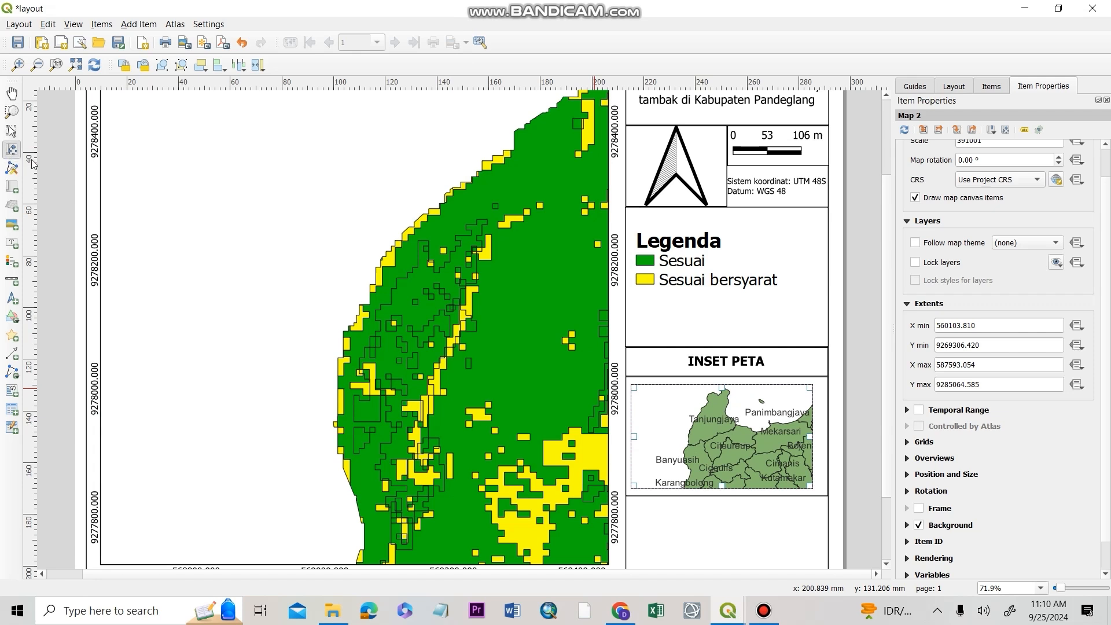
left_click_drag(694, 409, 713, 430)
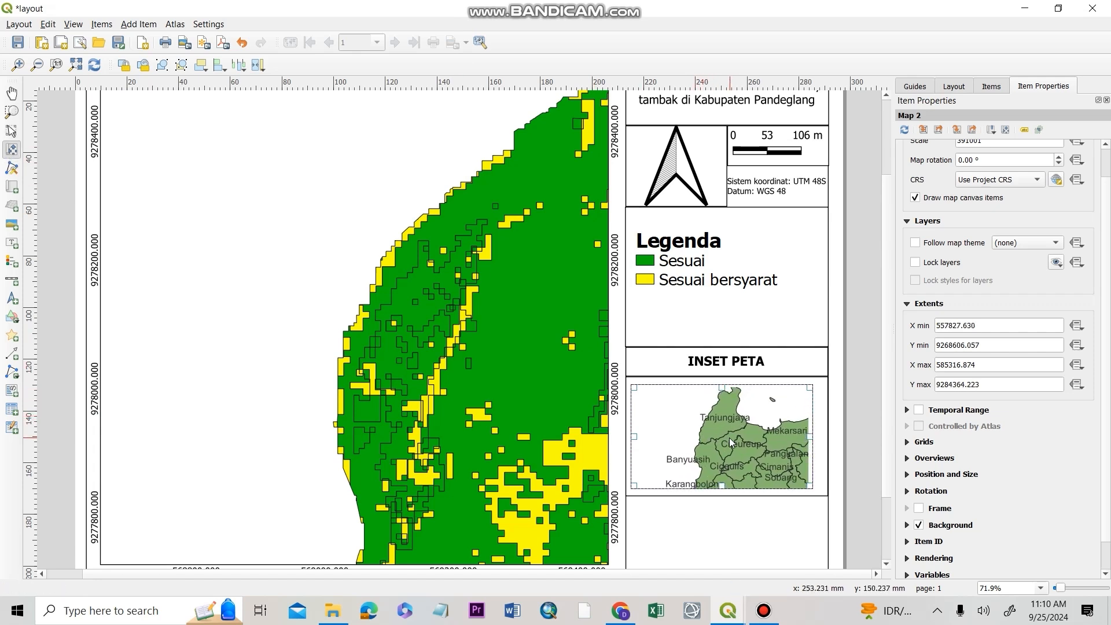
left_click_drag(733, 437, 732, 440)
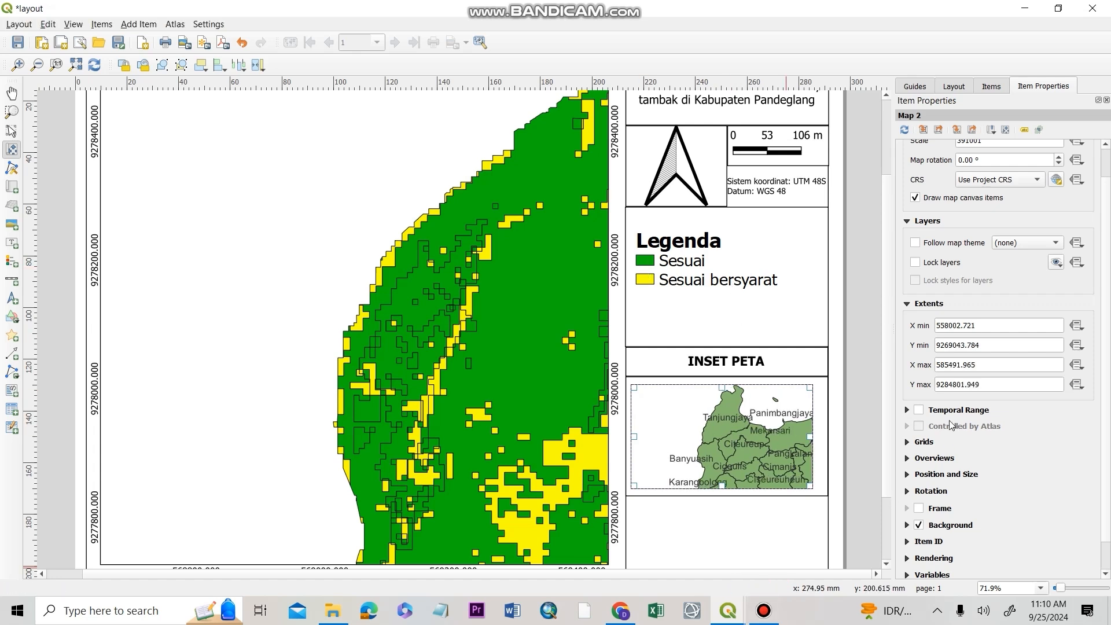
Add an overview to the inset map that marks the extent of Map 1
left_click(909, 458)
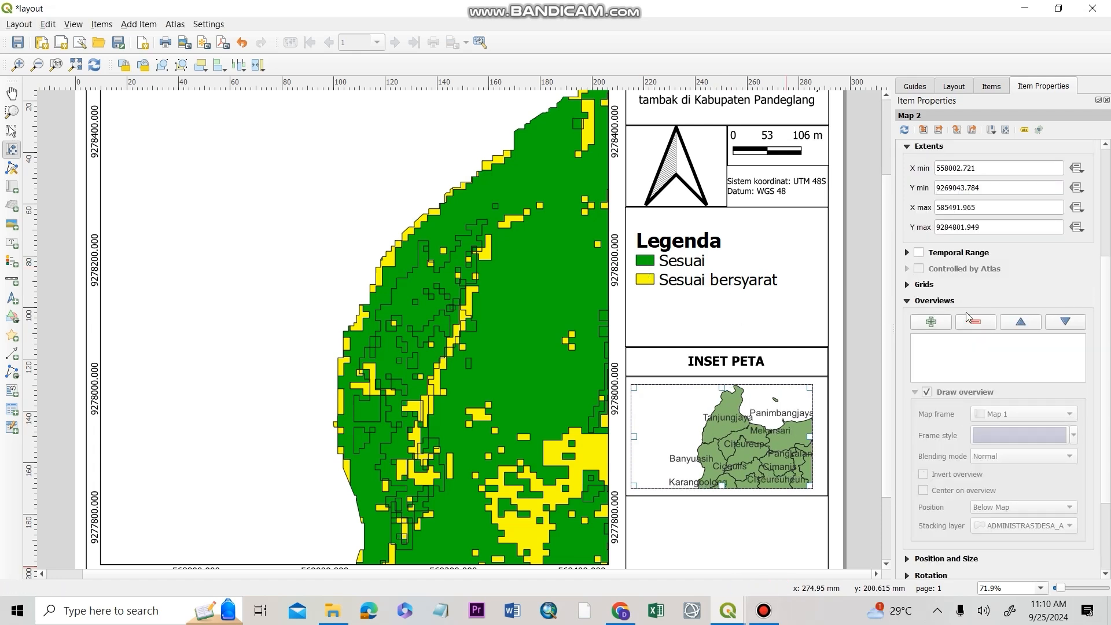
left_click(931, 322)
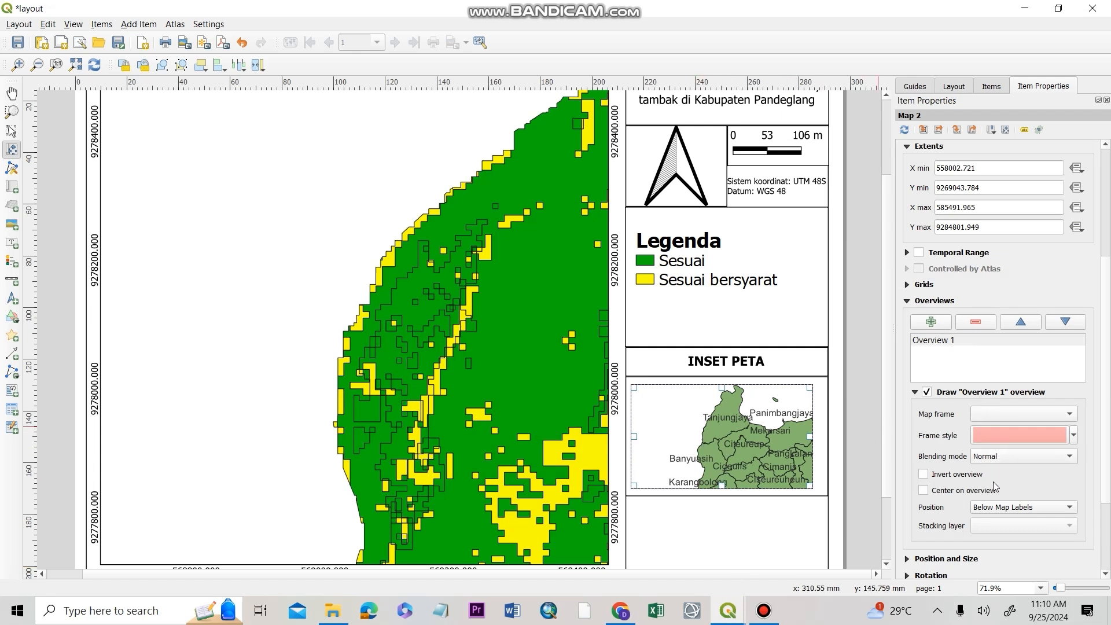
left_click(990, 414)
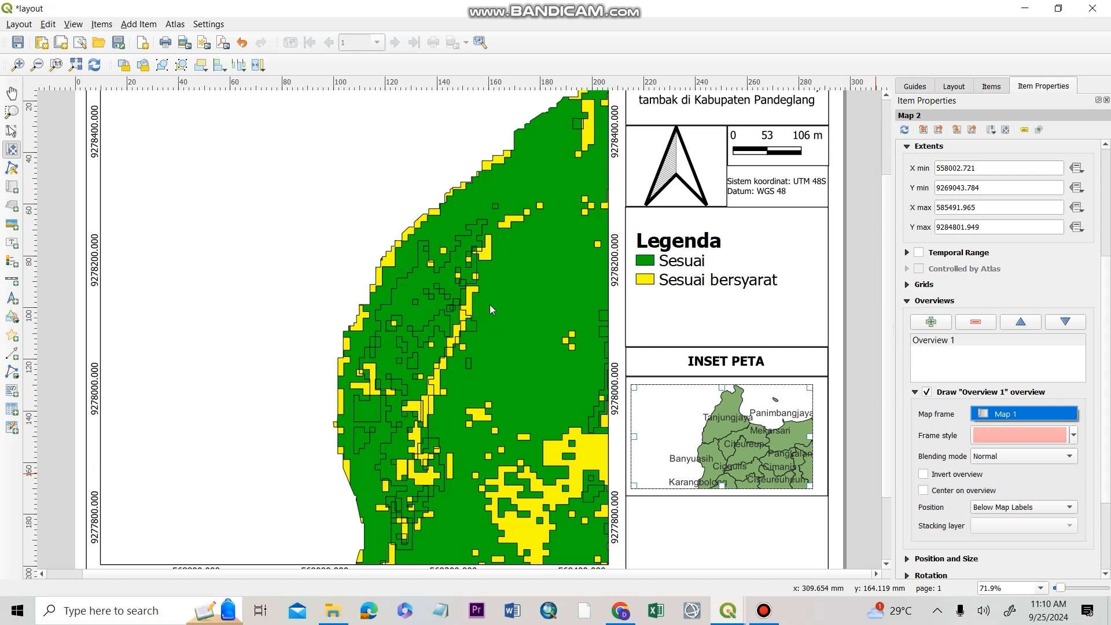
left_click(1025, 431)
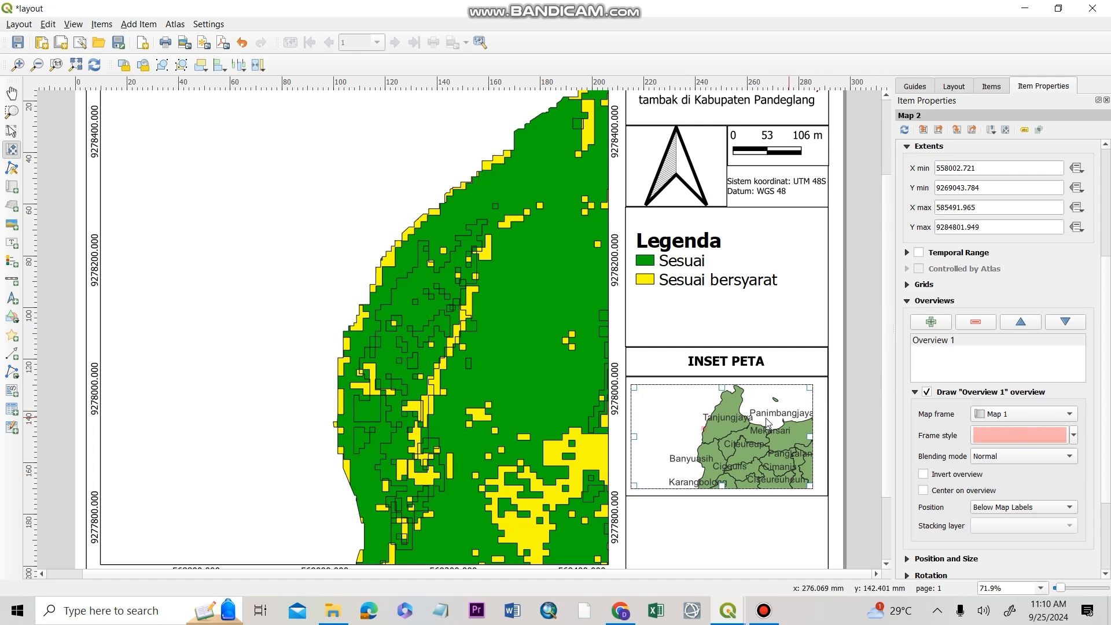
Set the inset map's scale to 200000 and shift its content so the overview marker sits nearer the centre
scroll(994, 173, "up", 5)
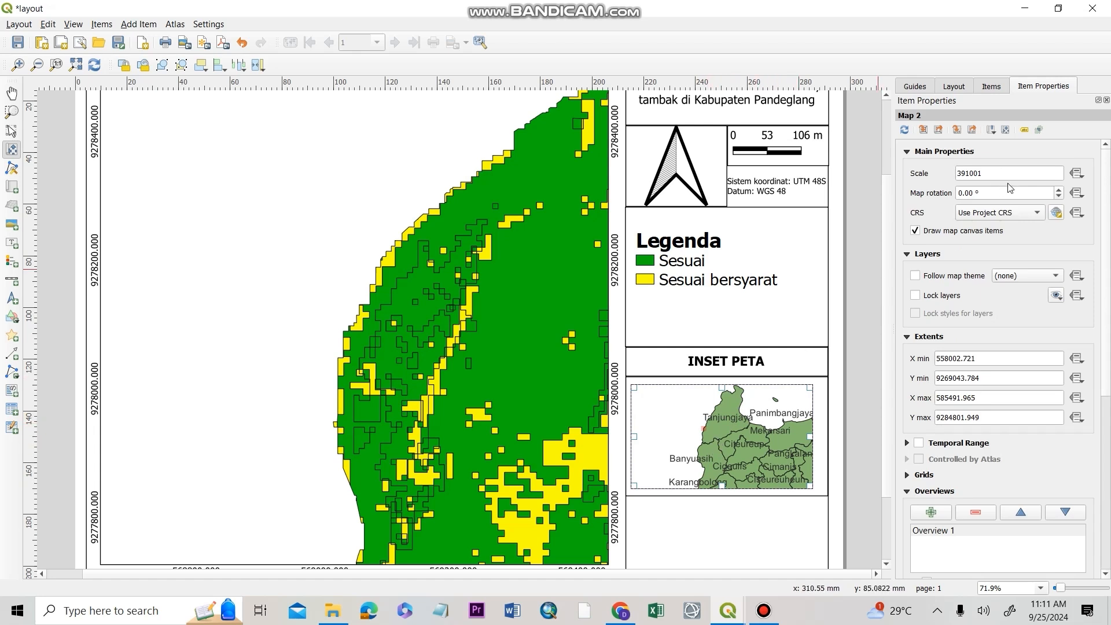
left_click_drag(1006, 173, 949, 176)
type("200000")
key("Return")
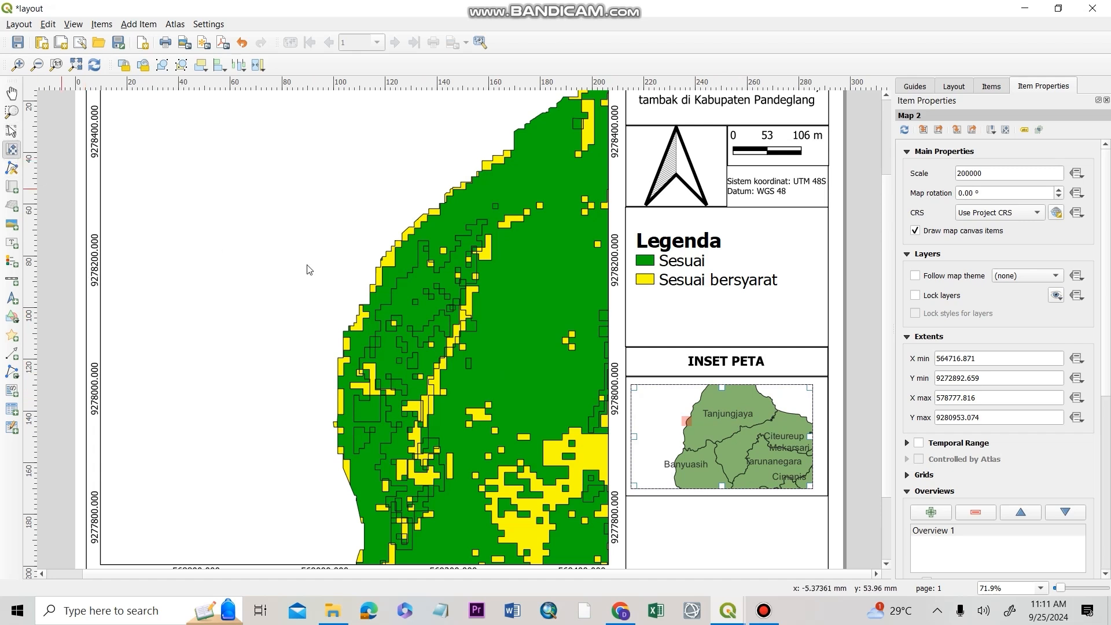
left_click_drag(721, 437, 748, 447)
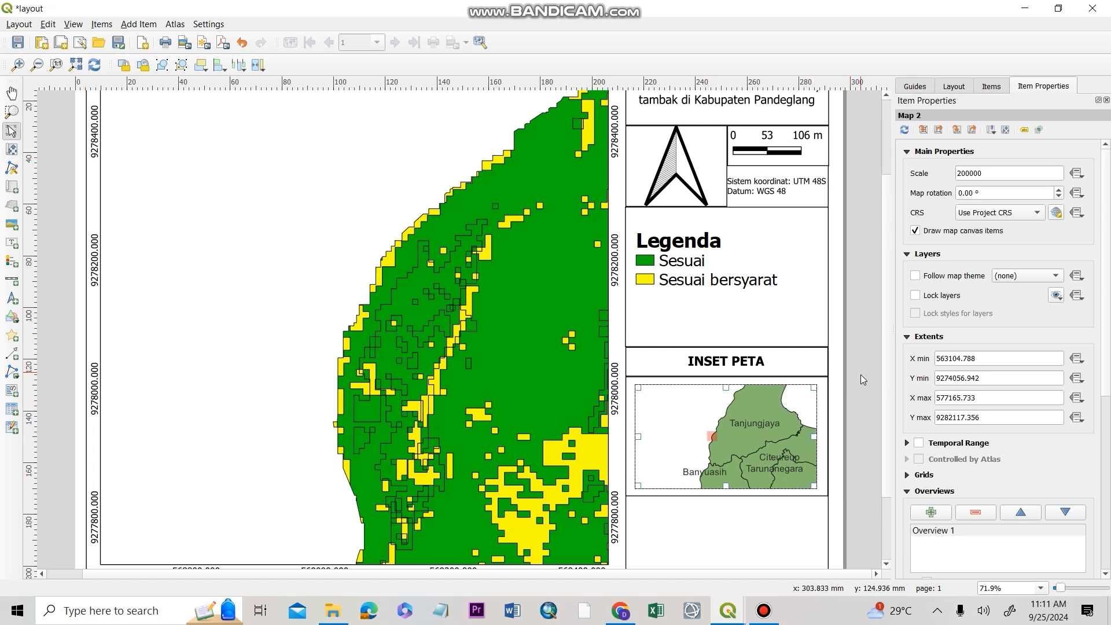
Turn on the frame around the inset map
key("v")
left_click(860, 372)
left_click(787, 440)
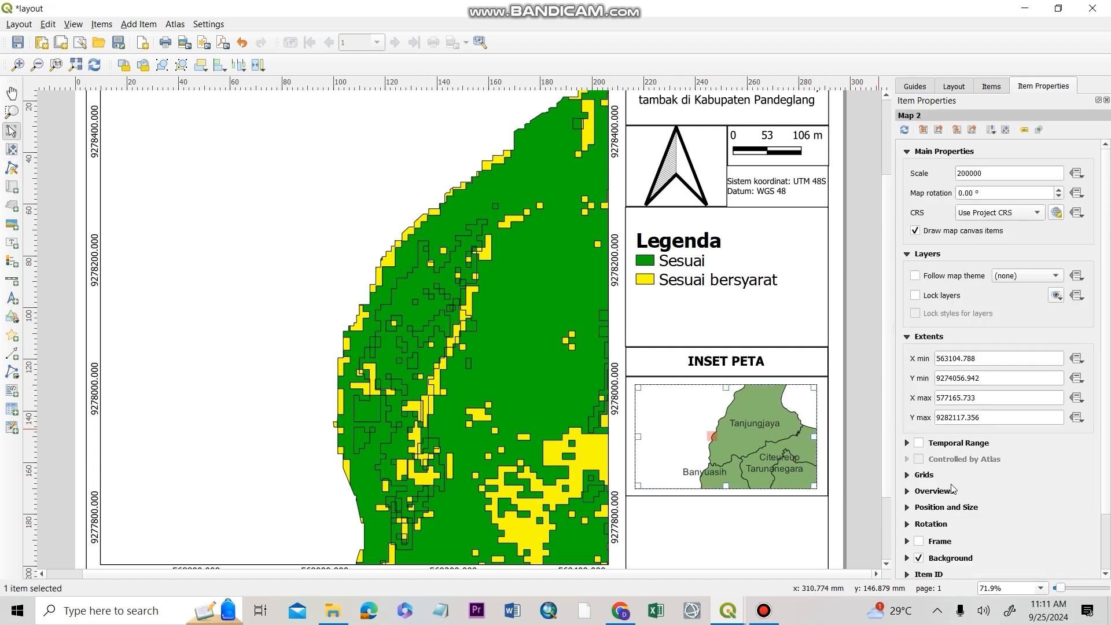
left_click(919, 542)
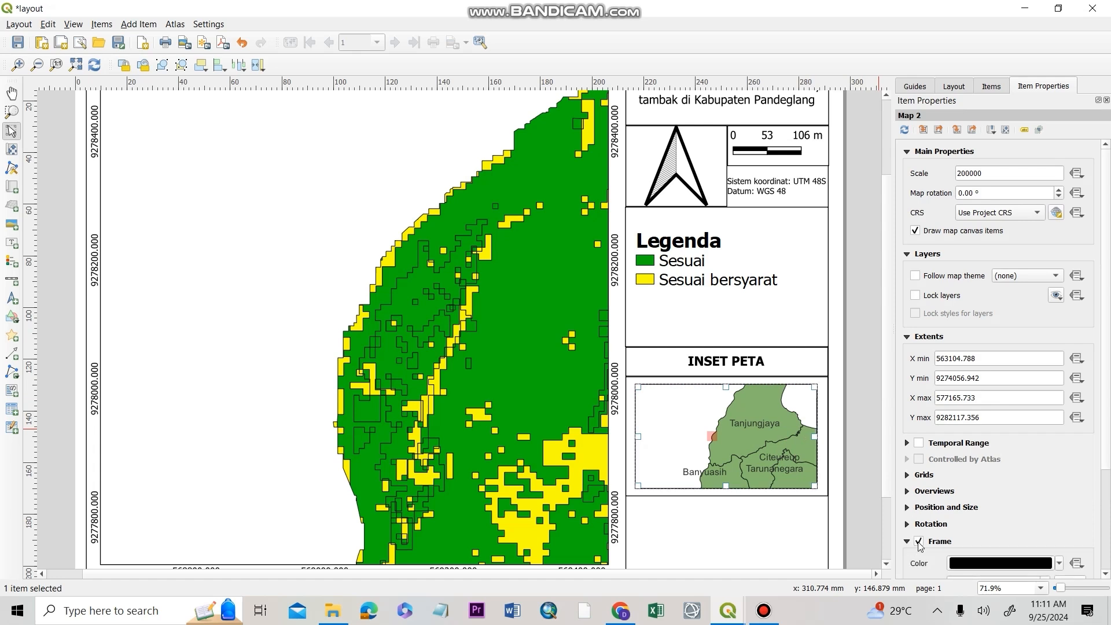
left_click(860, 384)
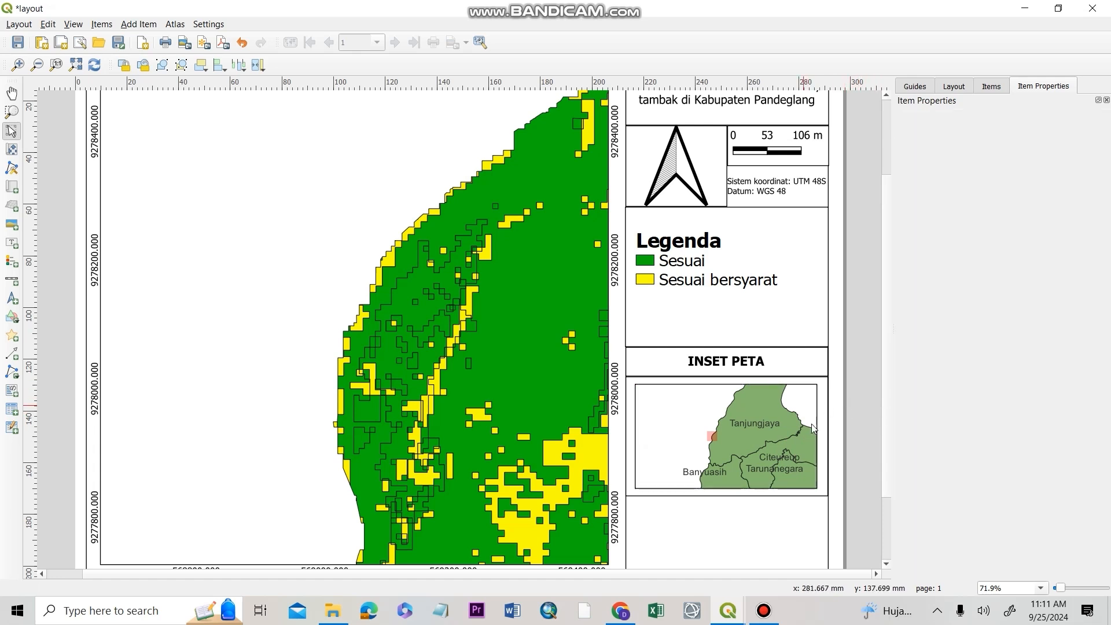
scroll(832, 401, "down", 2)
left_click(799, 405)
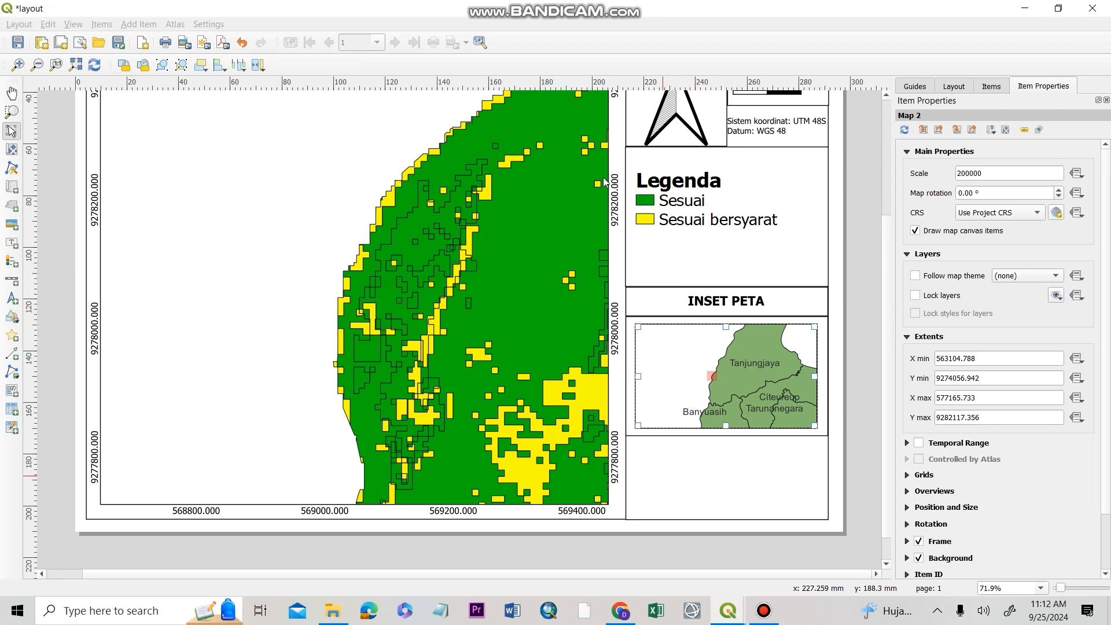
left_click(149, 26)
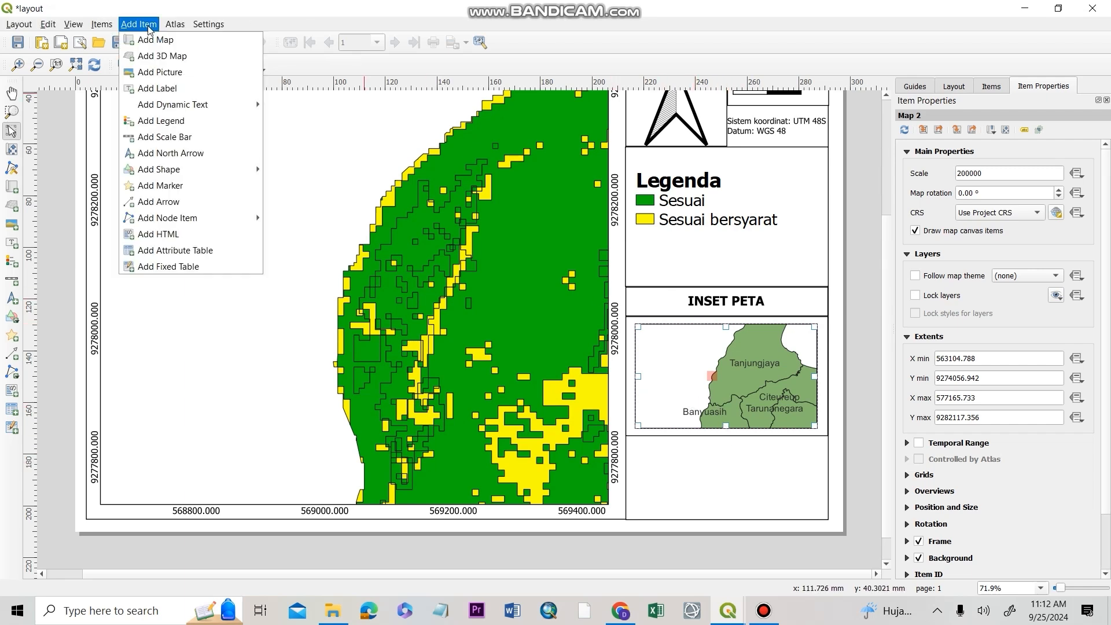
left_click(210, 71)
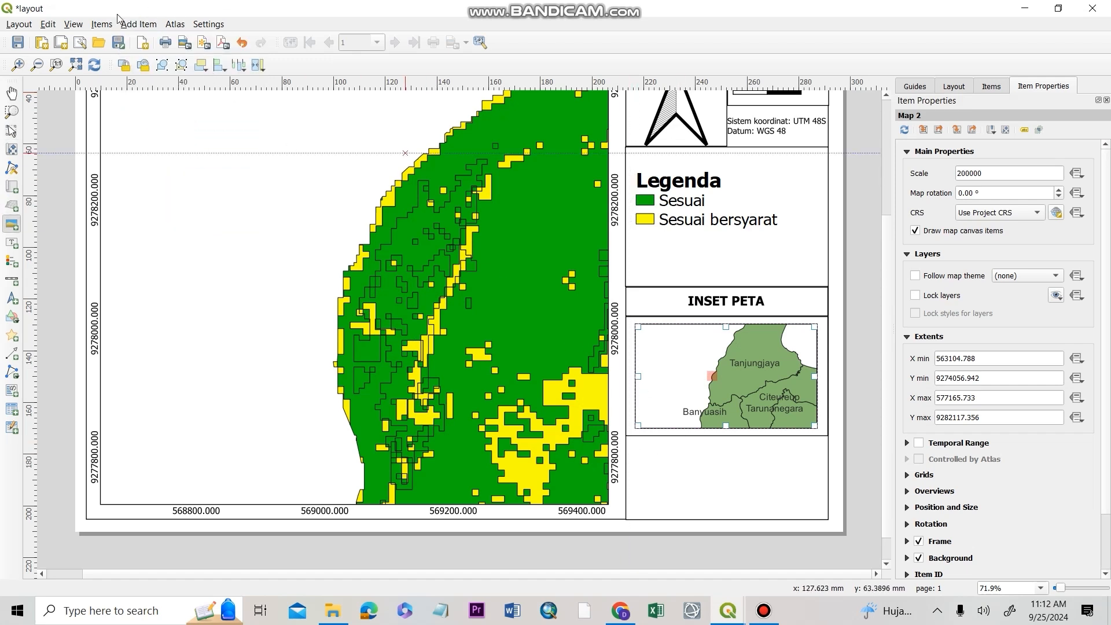
left_click(954, 87)
left_click(11, 132)
Copy the coordinate system label and place the duplicate in the empty cell below the inset map
left_click(760, 137)
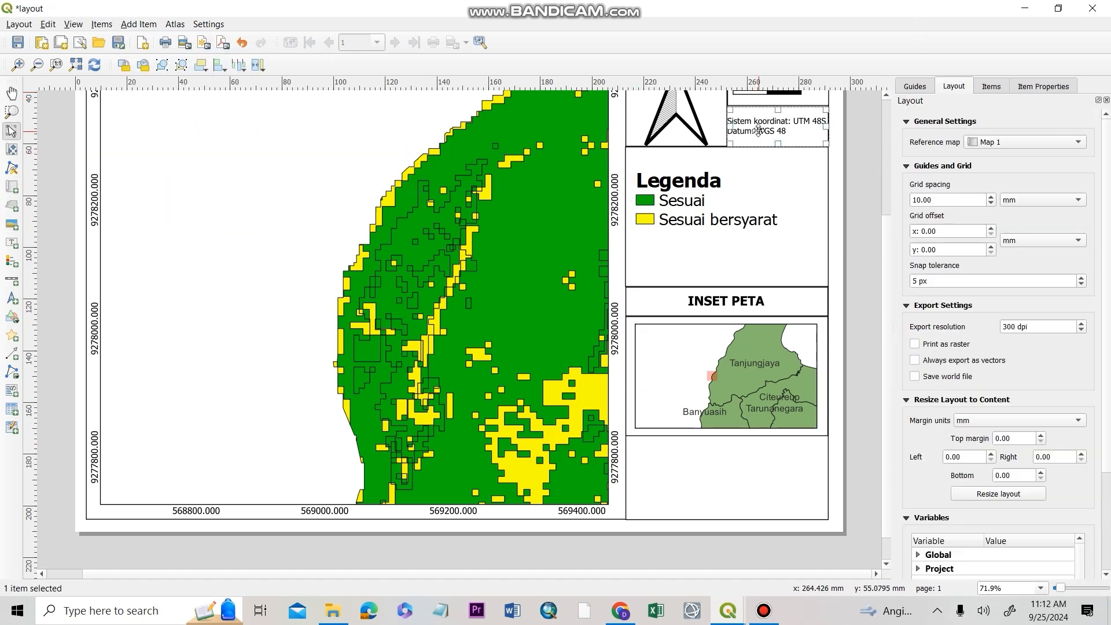
key("ctrl+c")
key("ctrl+v")
left_click_drag(868, 168, 641, 471)
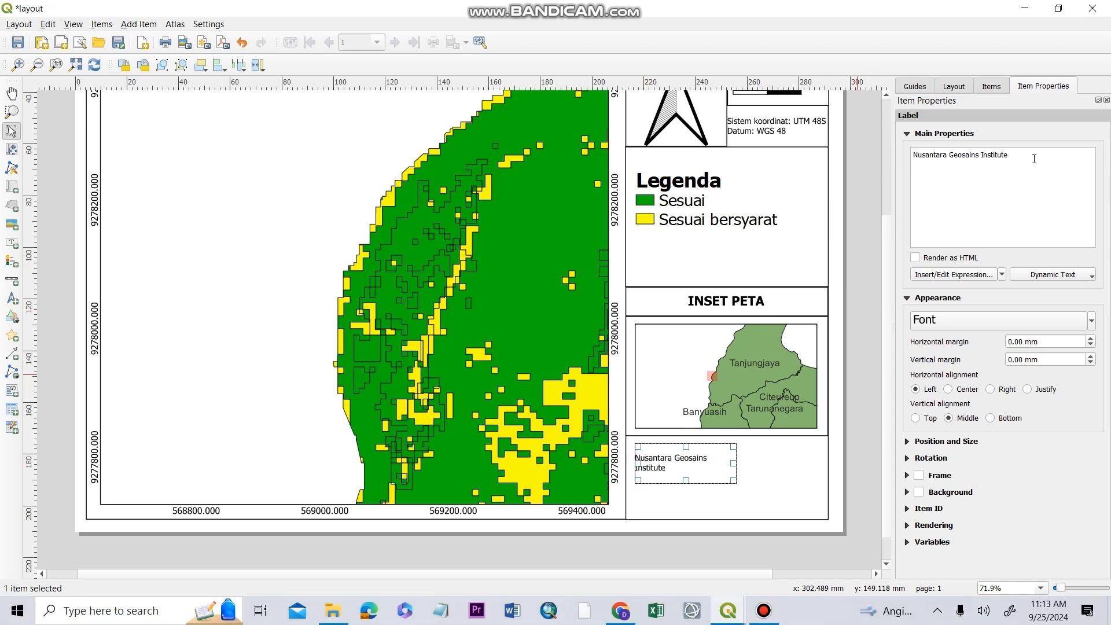
Set the duplicated label's text to "Nusantara Geosains Institut", centre it horizontally and stretch the label to fill the cell
left_click_drag(1035, 158, 801, 135)
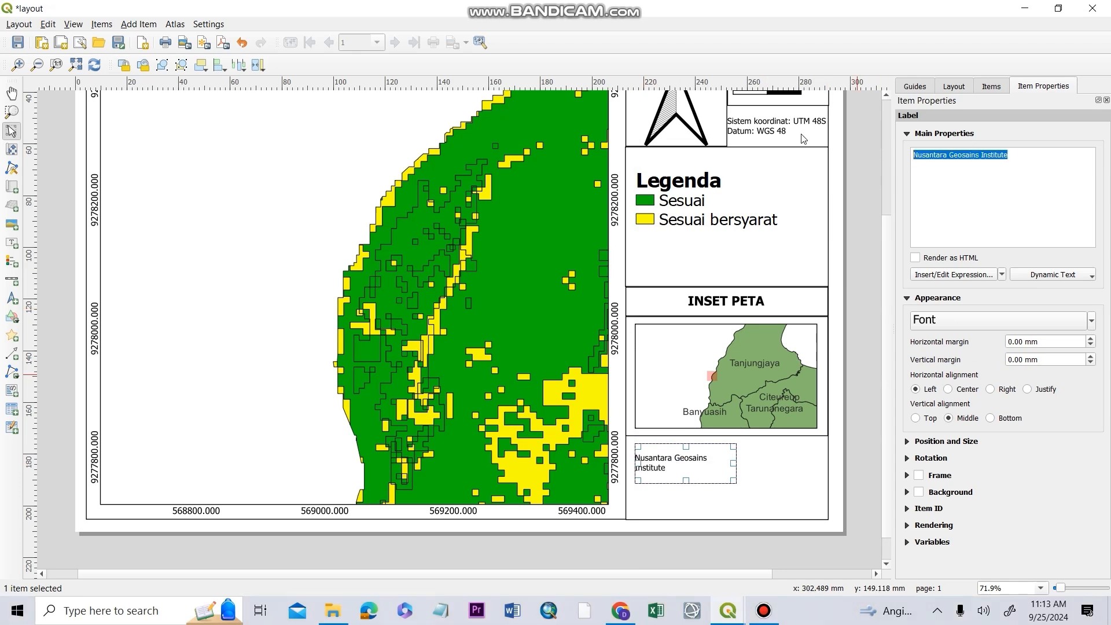
type("Nusantara G")
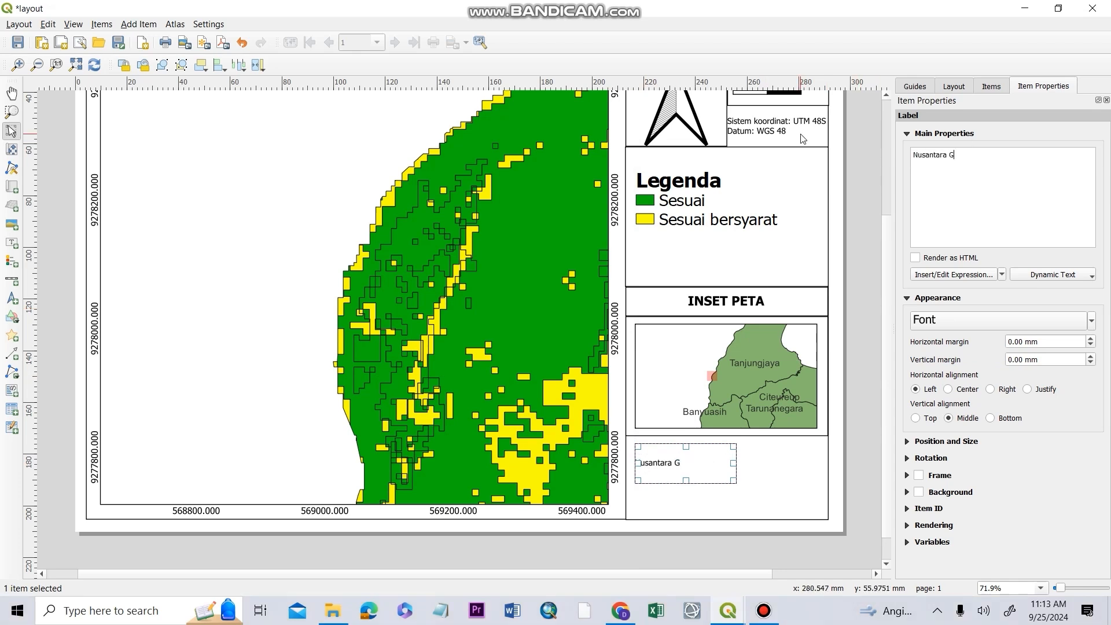
type("eosains Institut")
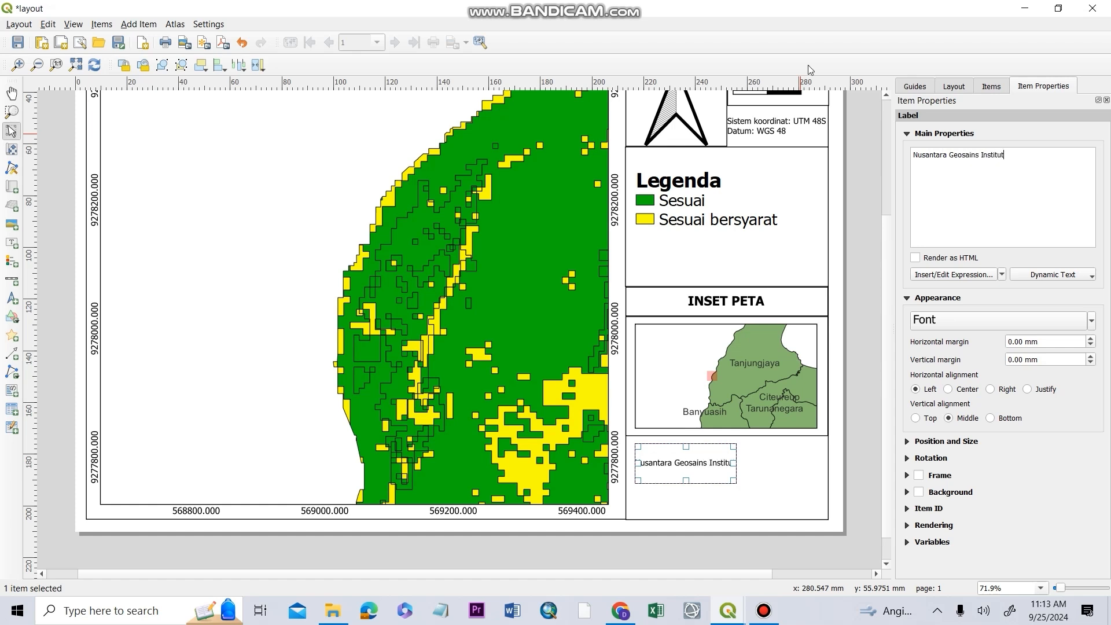
left_click(948, 389)
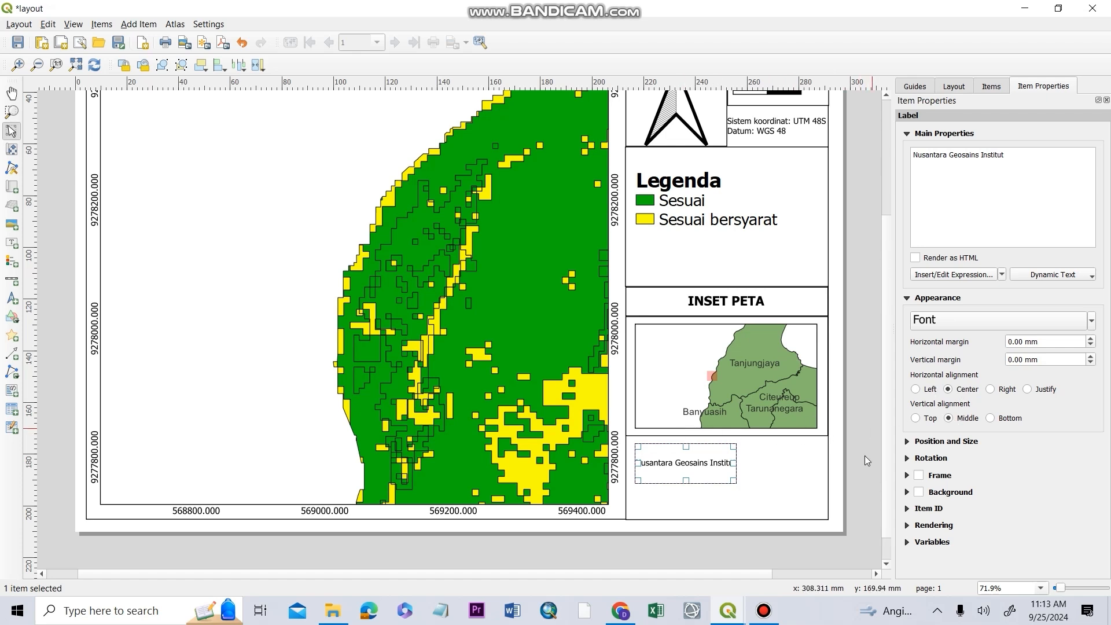
left_click_drag(689, 459, 828, 519)
Enlarge the Nusantara Geosains Institut label's font and make it bold
left_click(945, 319)
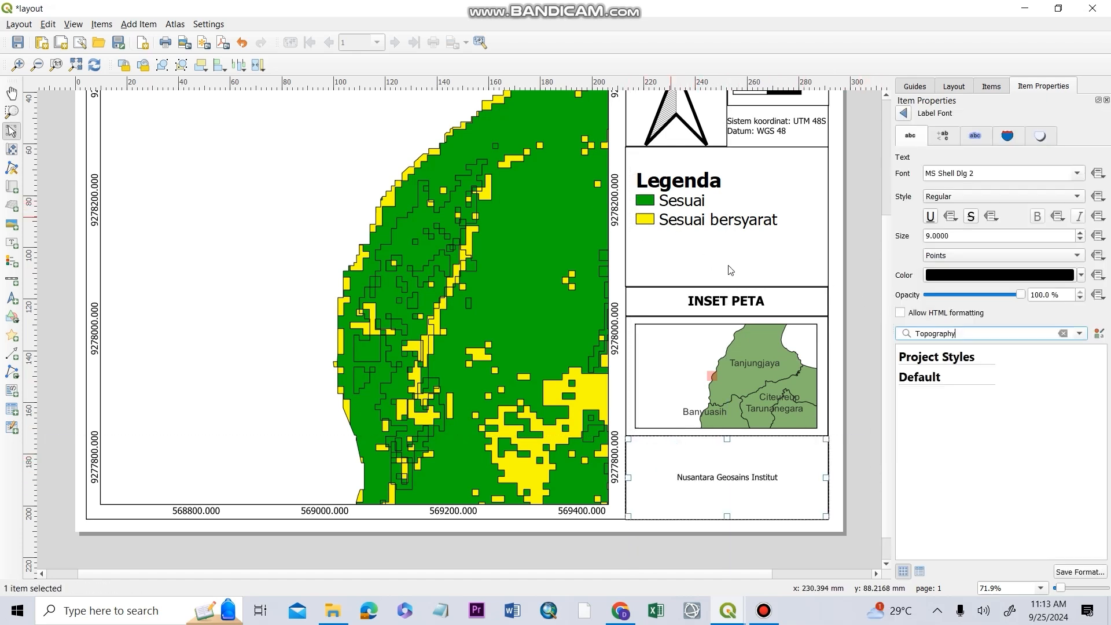
scroll(1006, 230, "up", 8)
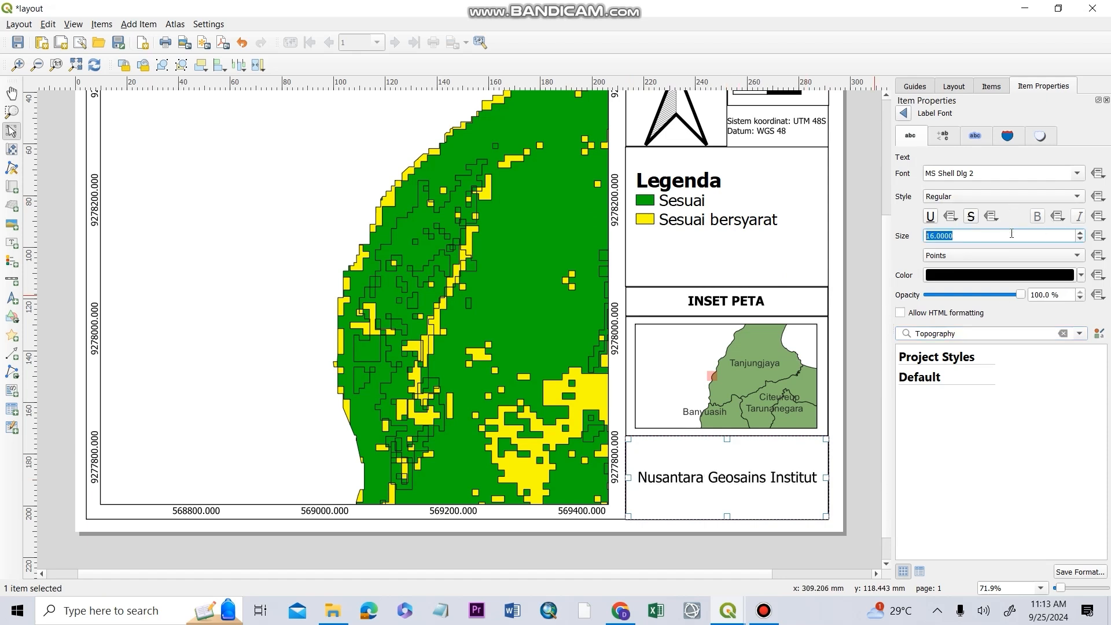
scroll(1011, 233, "down", 1)
left_click(878, 381)
scroll(878, 381, "down", 1)
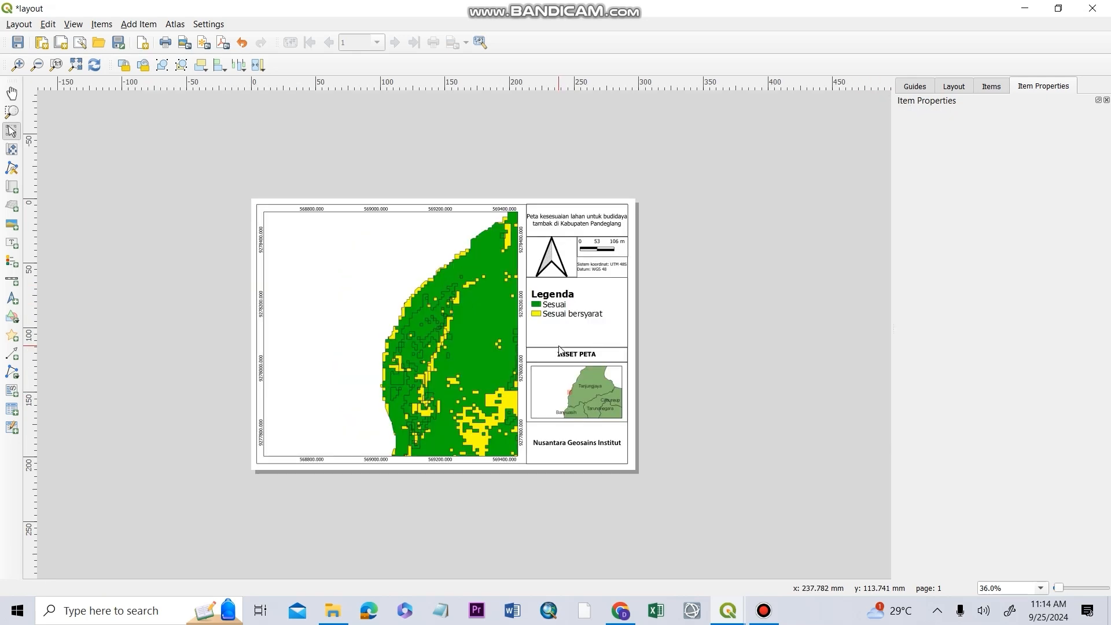
Duplicate the institute label onto the sea area of the main map, with the text "LAUT JAWA" and font size 22
left_click(602, 442)
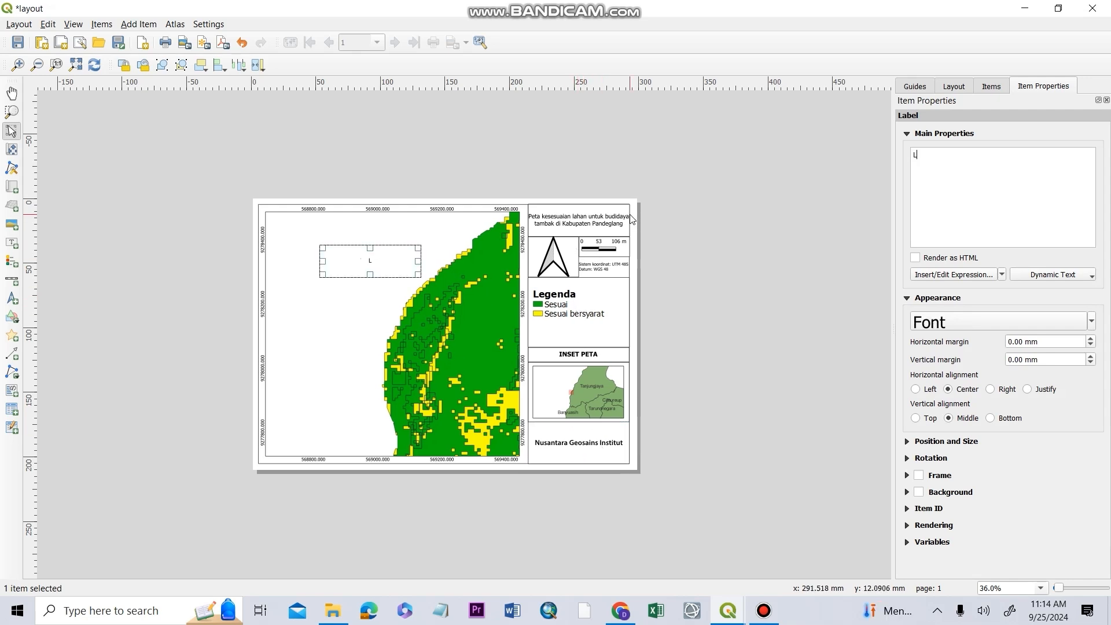
type("AUT JAWA")
left_click(984, 321)
scroll(1041, 235, "up", 9)
Switch the LAUT JAWA label to an italic font and move it slightly up and to the left over the sea
left_click(1012, 199)
left_click(1007, 197)
left_click(1043, 169)
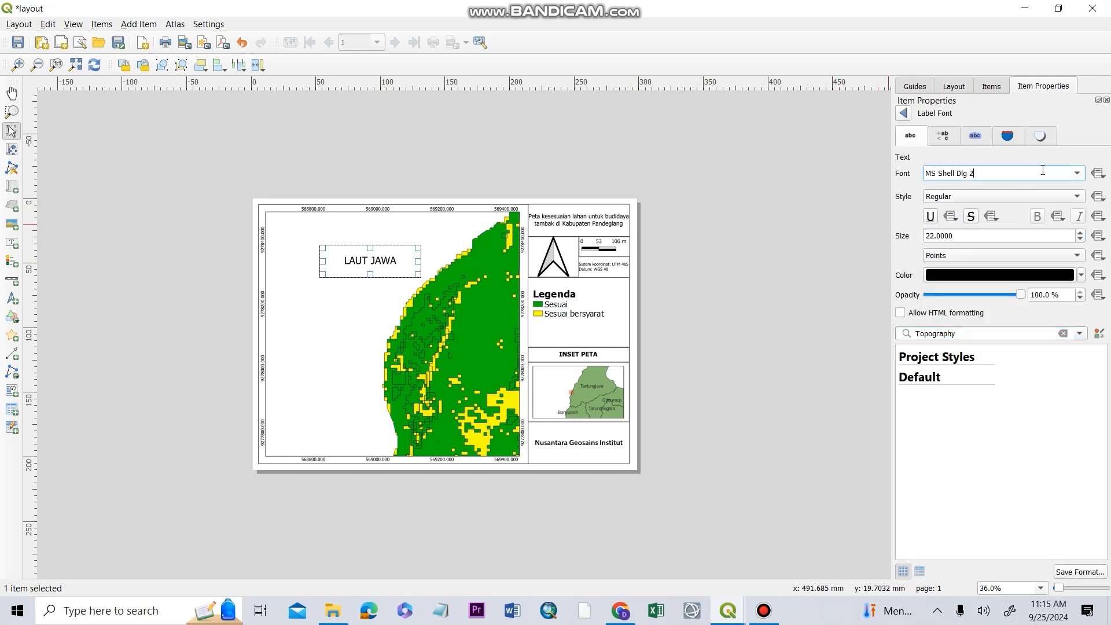
left_click(1077, 173)
scroll(938, 248, "down", 15)
scroll(938, 248, "up", 3)
left_click(938, 242)
left_click_drag(380, 263, 356, 255)
left_click(449, 391)
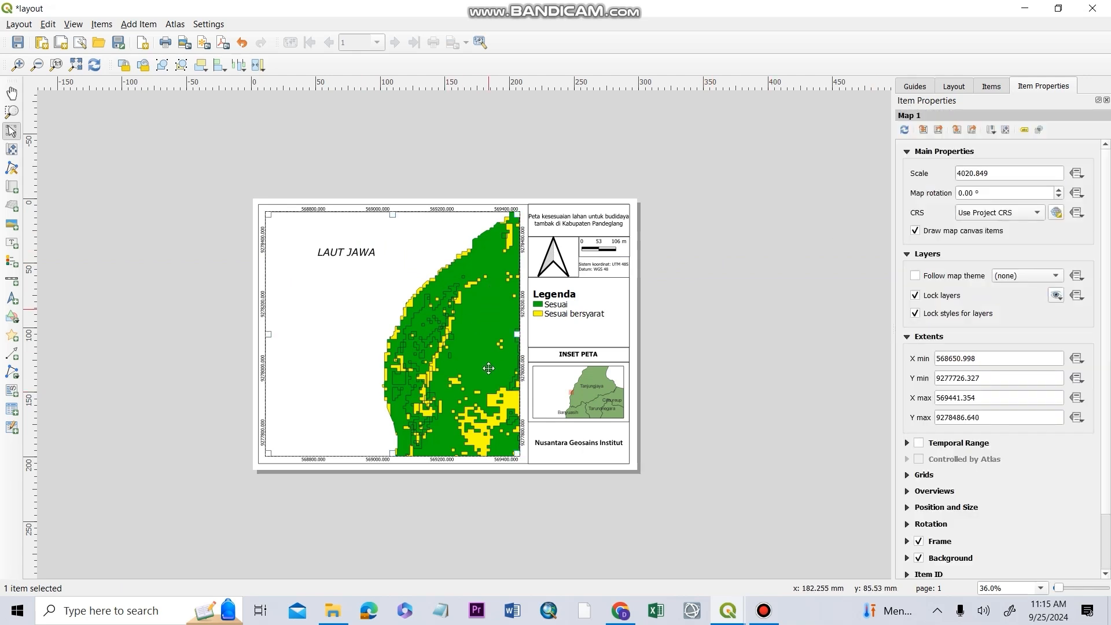